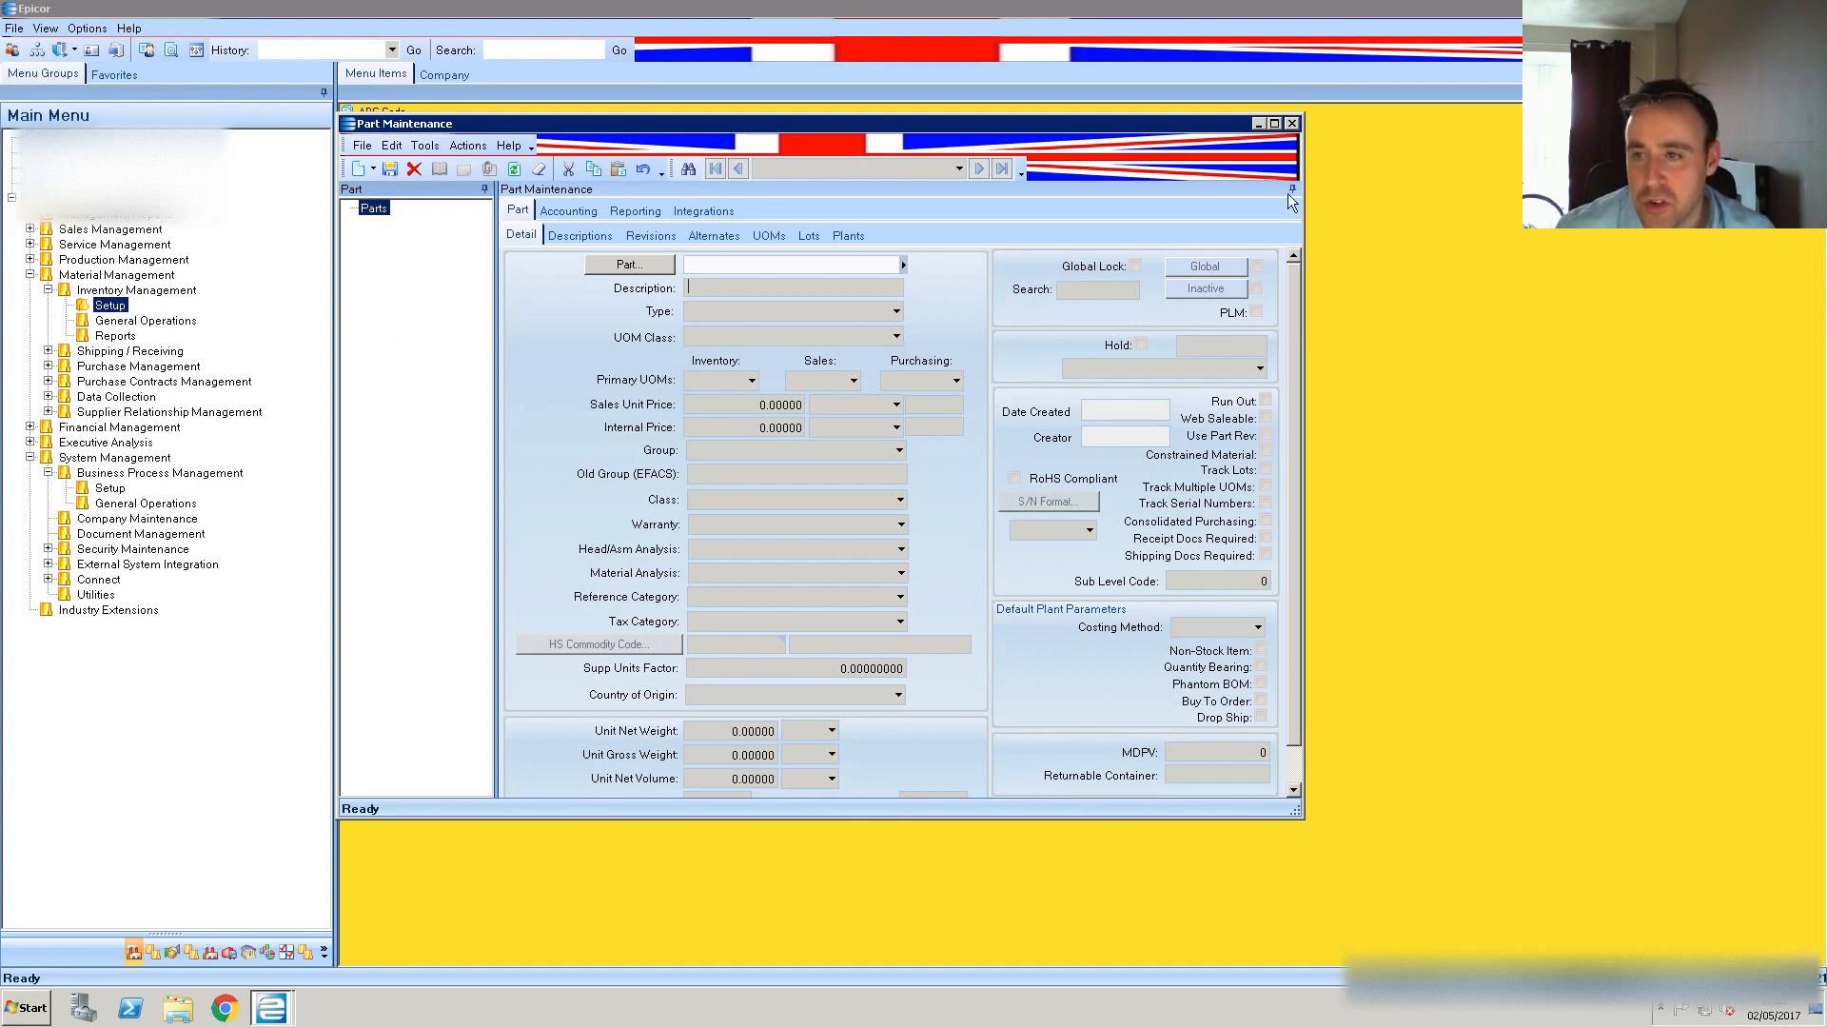
Reopen Part Maintenance from the inventory setup items and start a new part record
left_click(1291, 124)
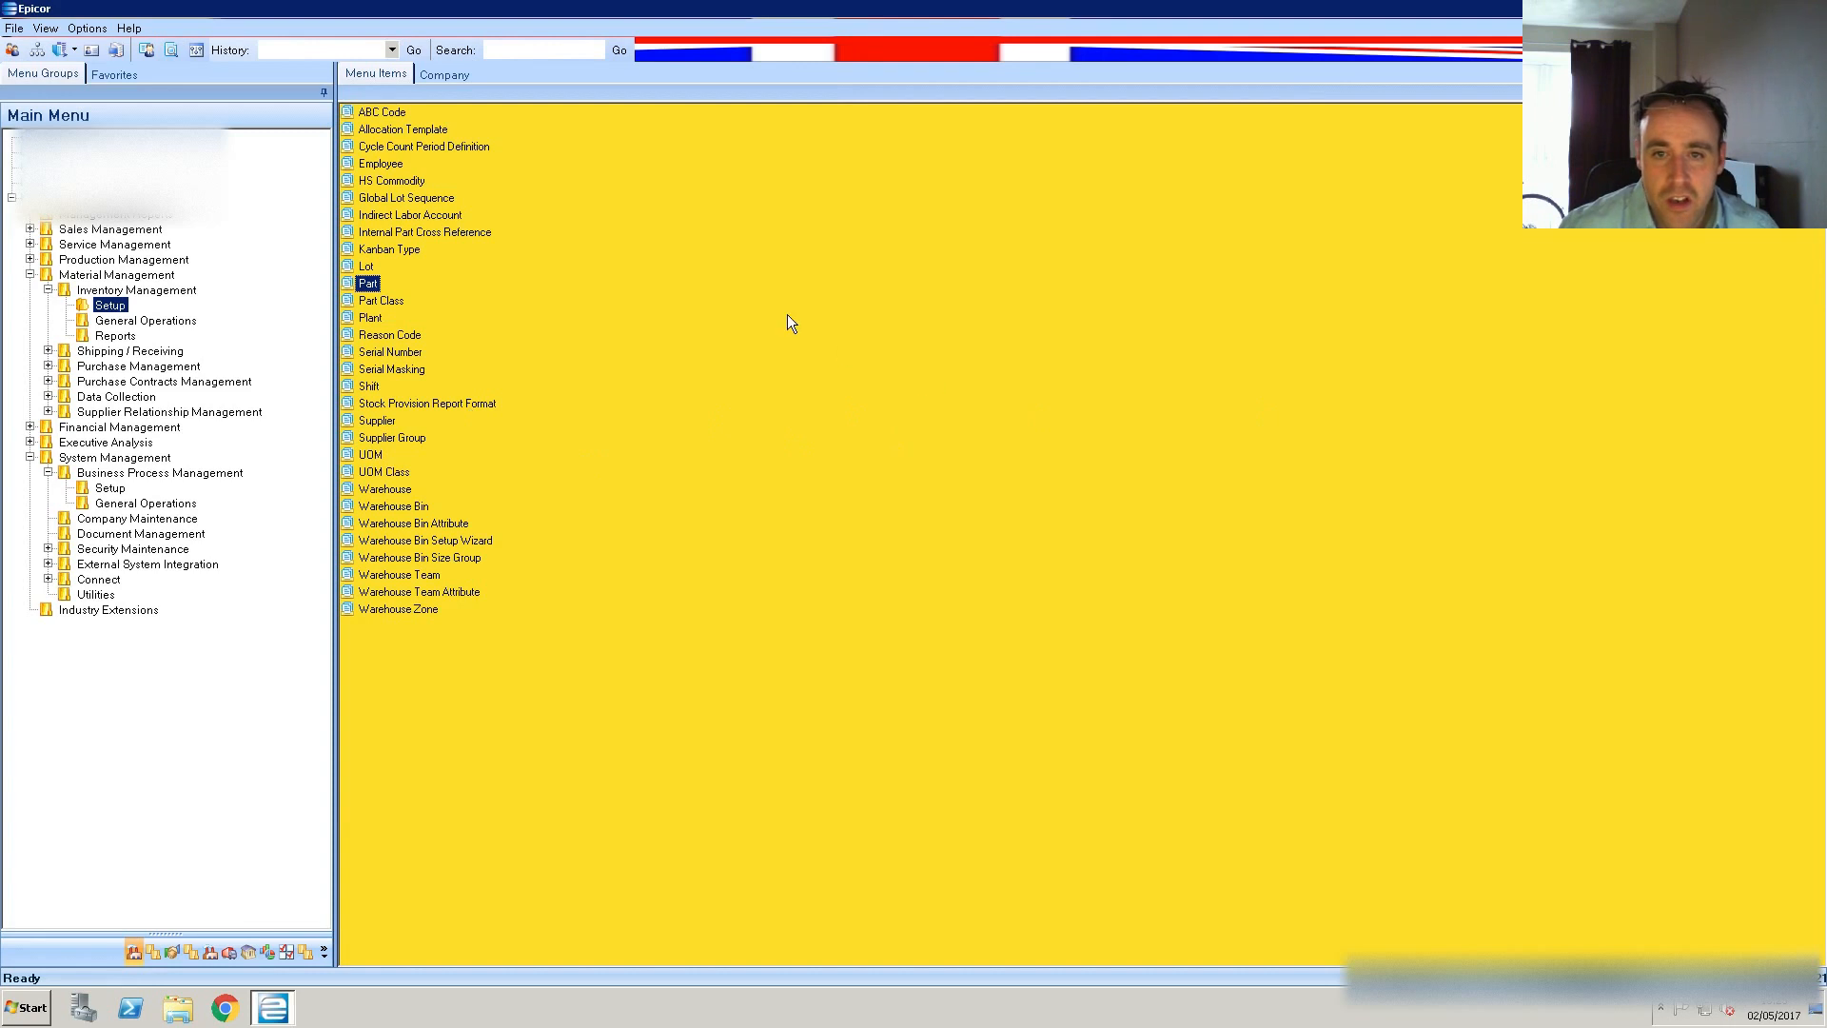
double_click(371, 284)
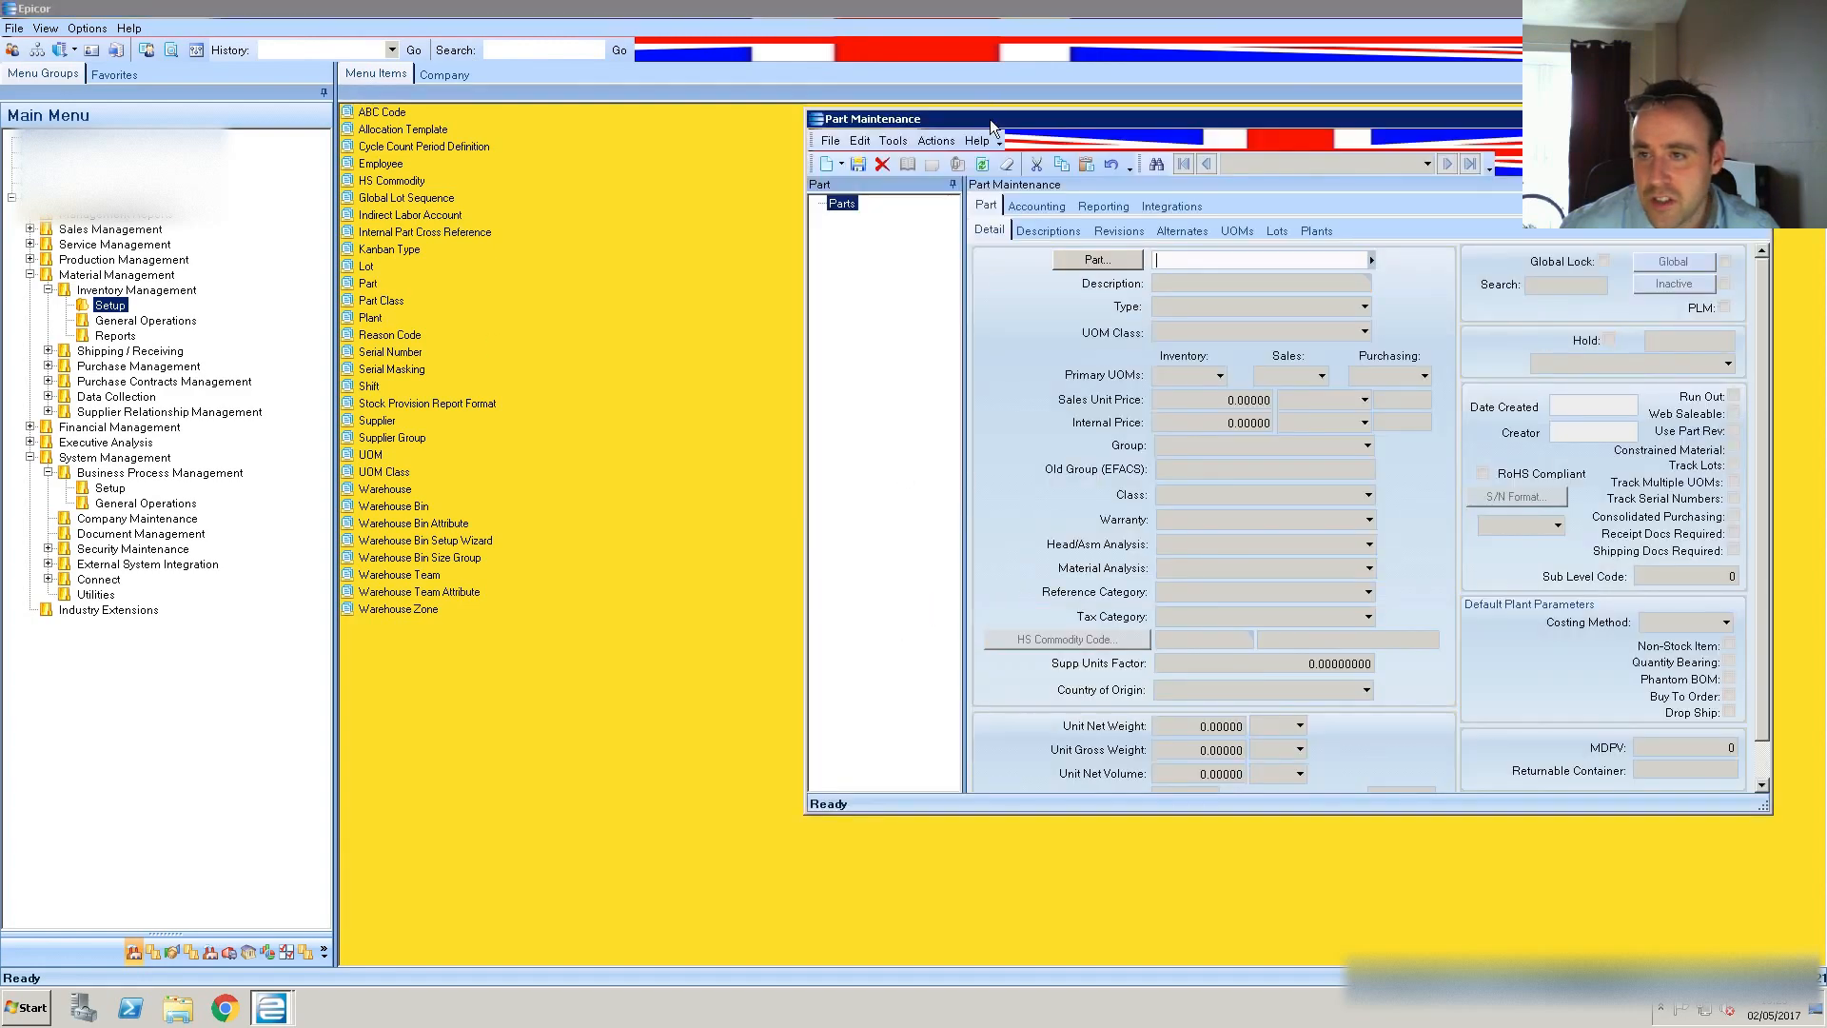
left_click_drag(989, 121, 569, 135)
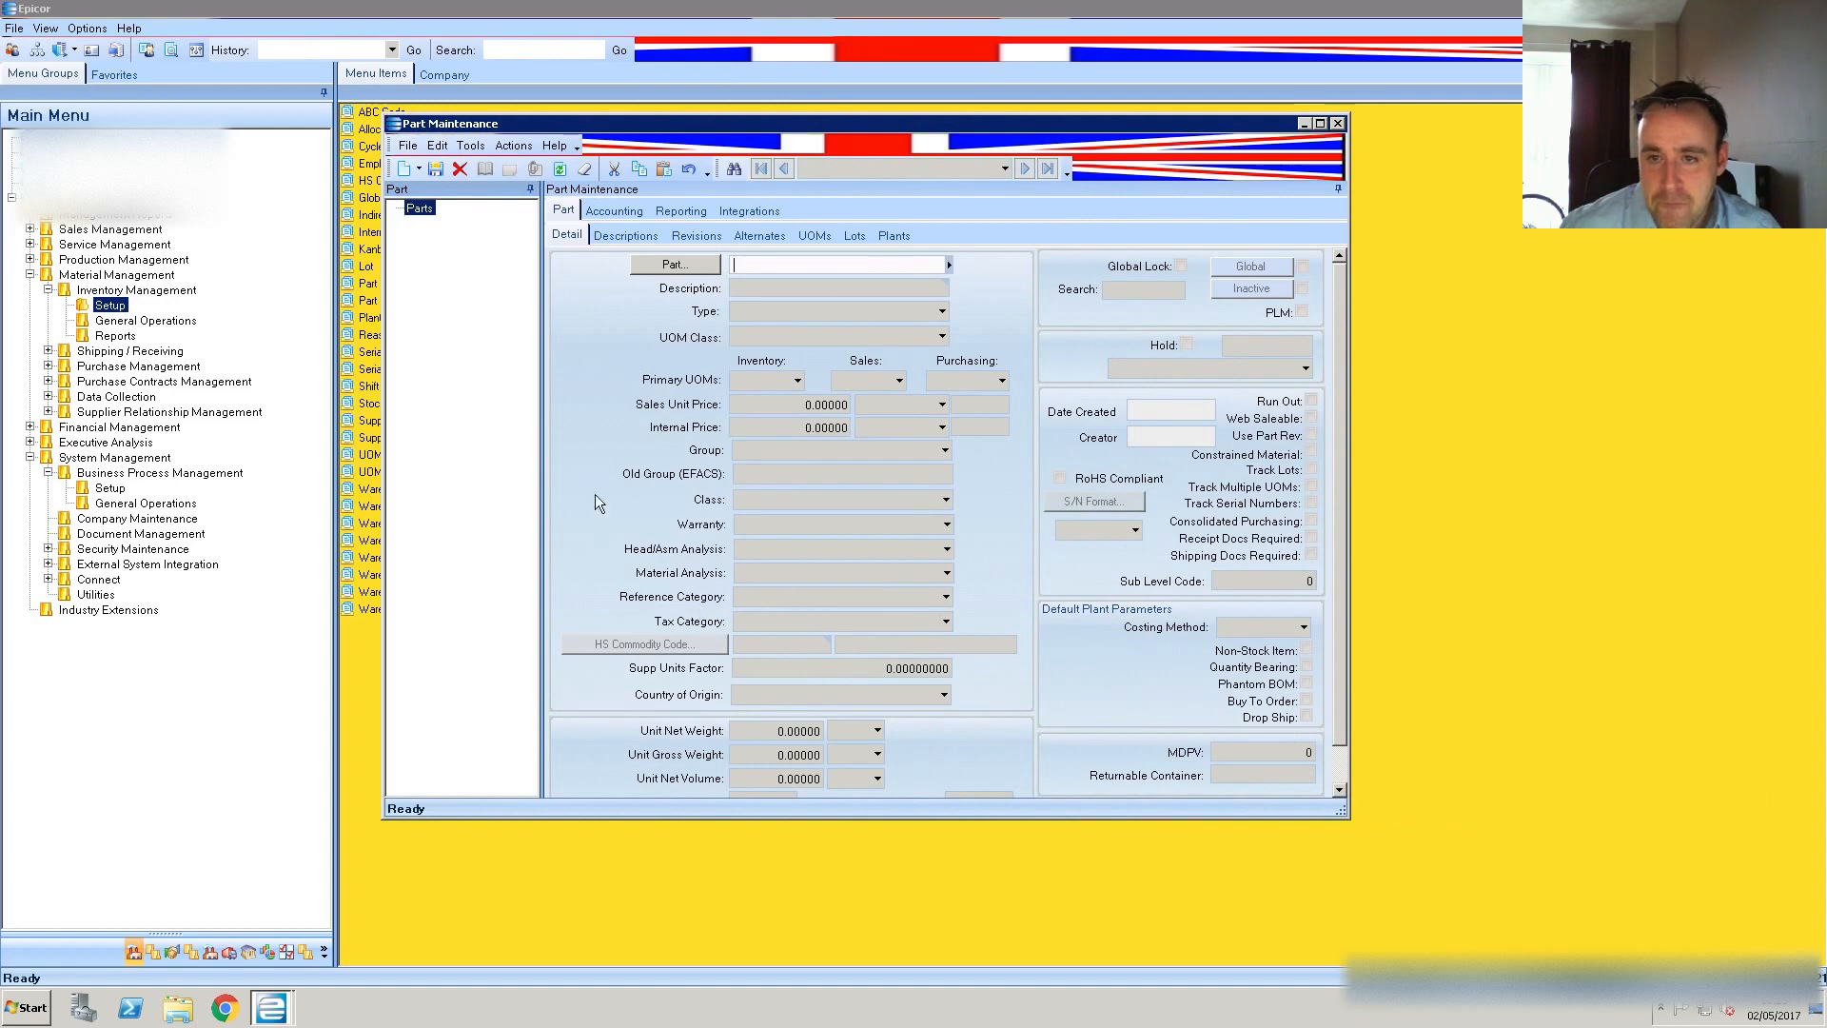
left_click(418, 170)
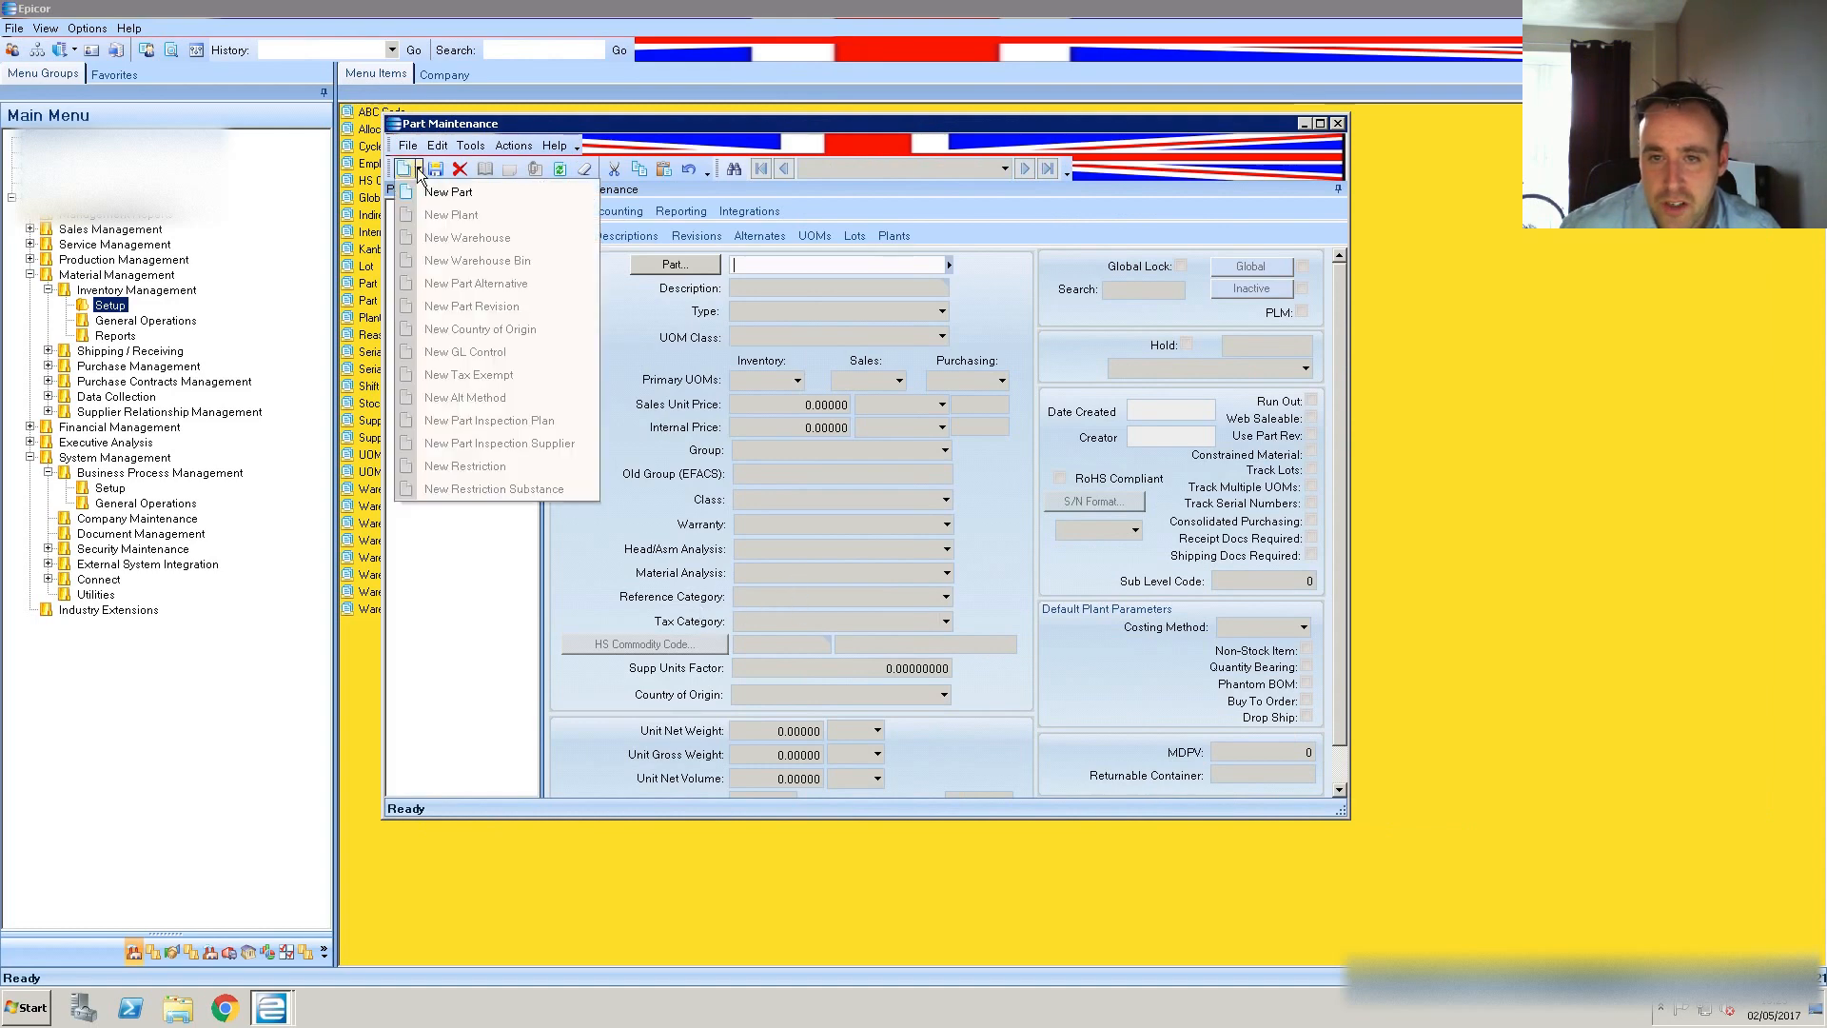
left_click(430, 192)
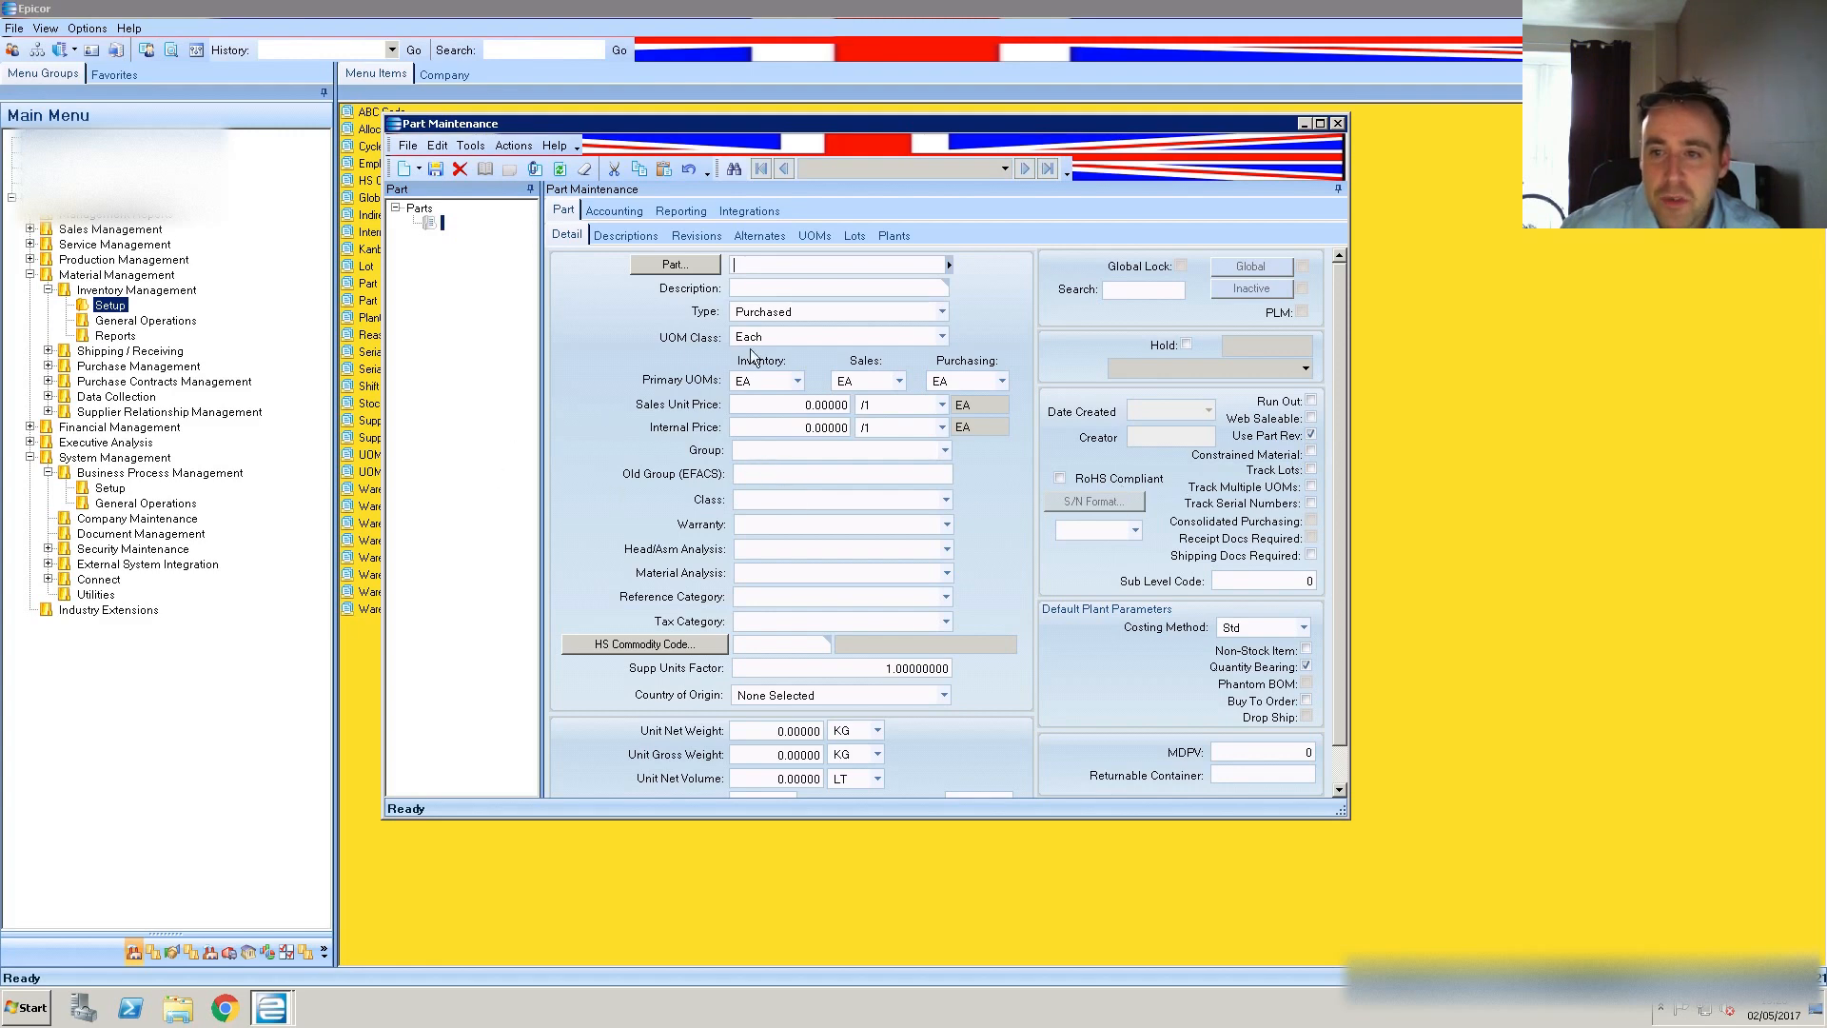
Open Field Help, show the technical details of the part number field and widen the help pane to make them readable
left_click(551, 152)
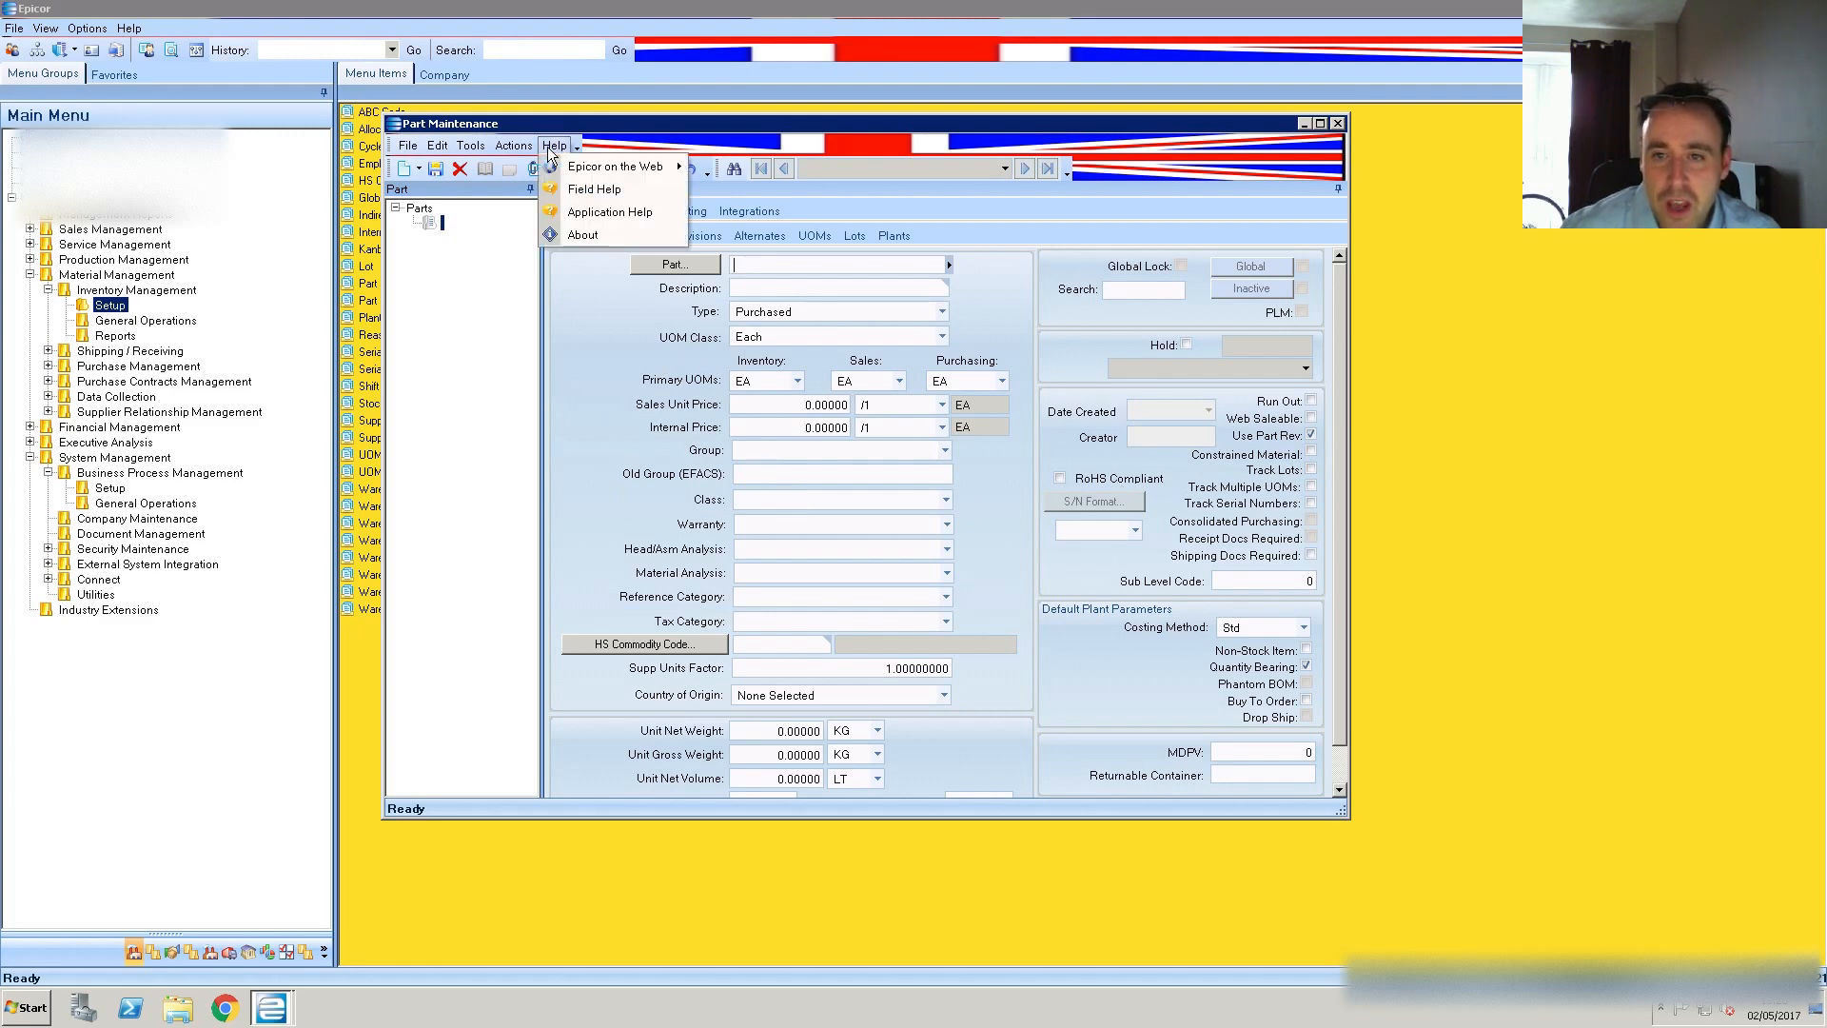
left_click(572, 193)
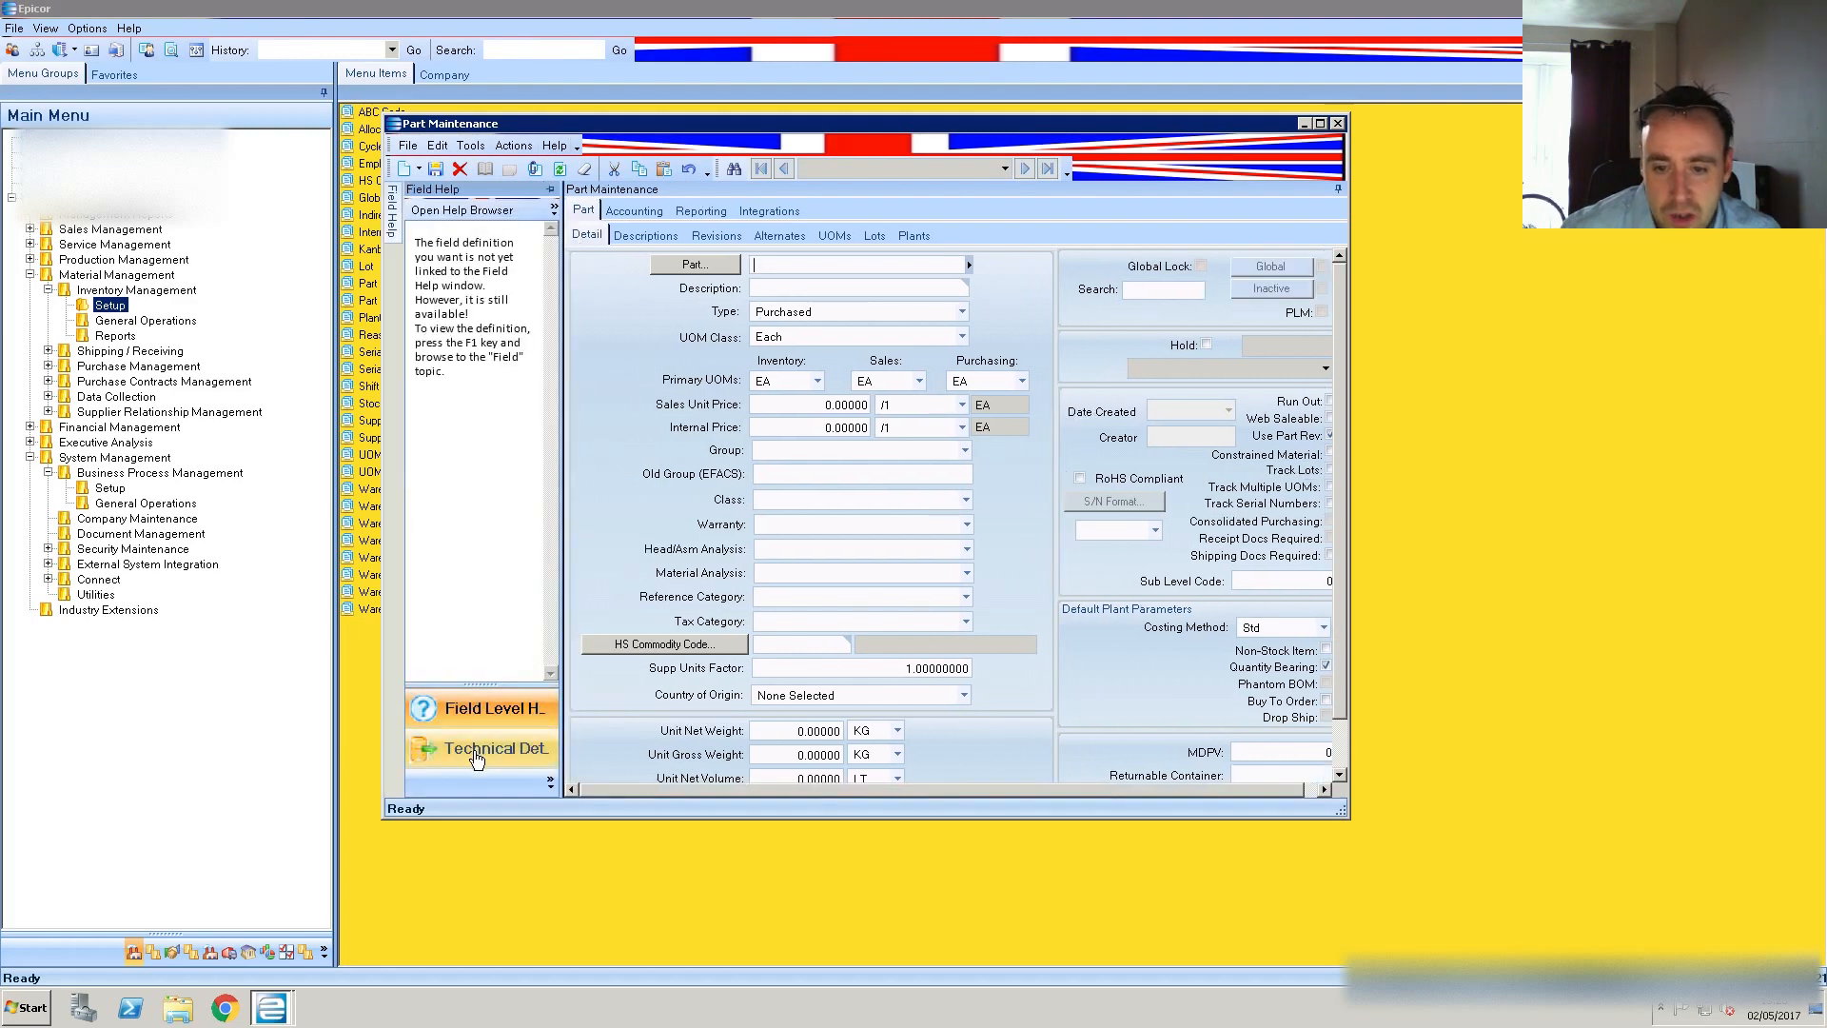
left_click(478, 752)
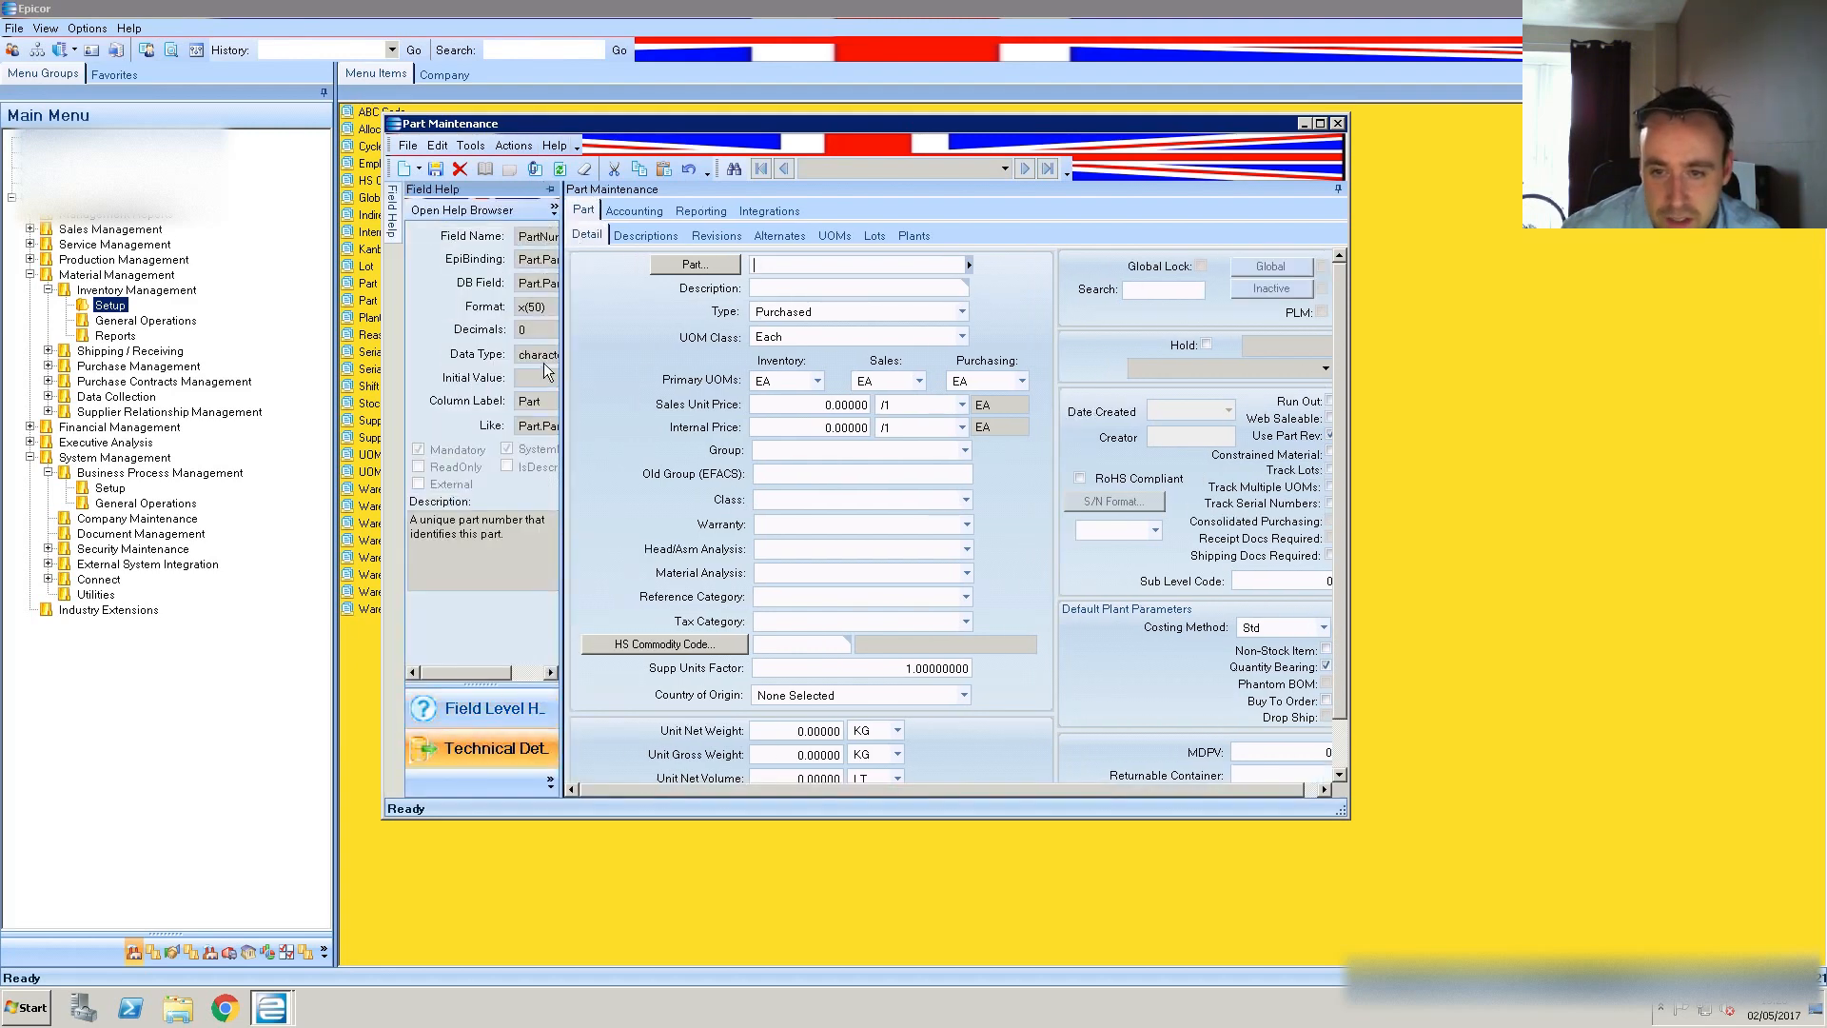
left_click_drag(561, 377, 651, 381)
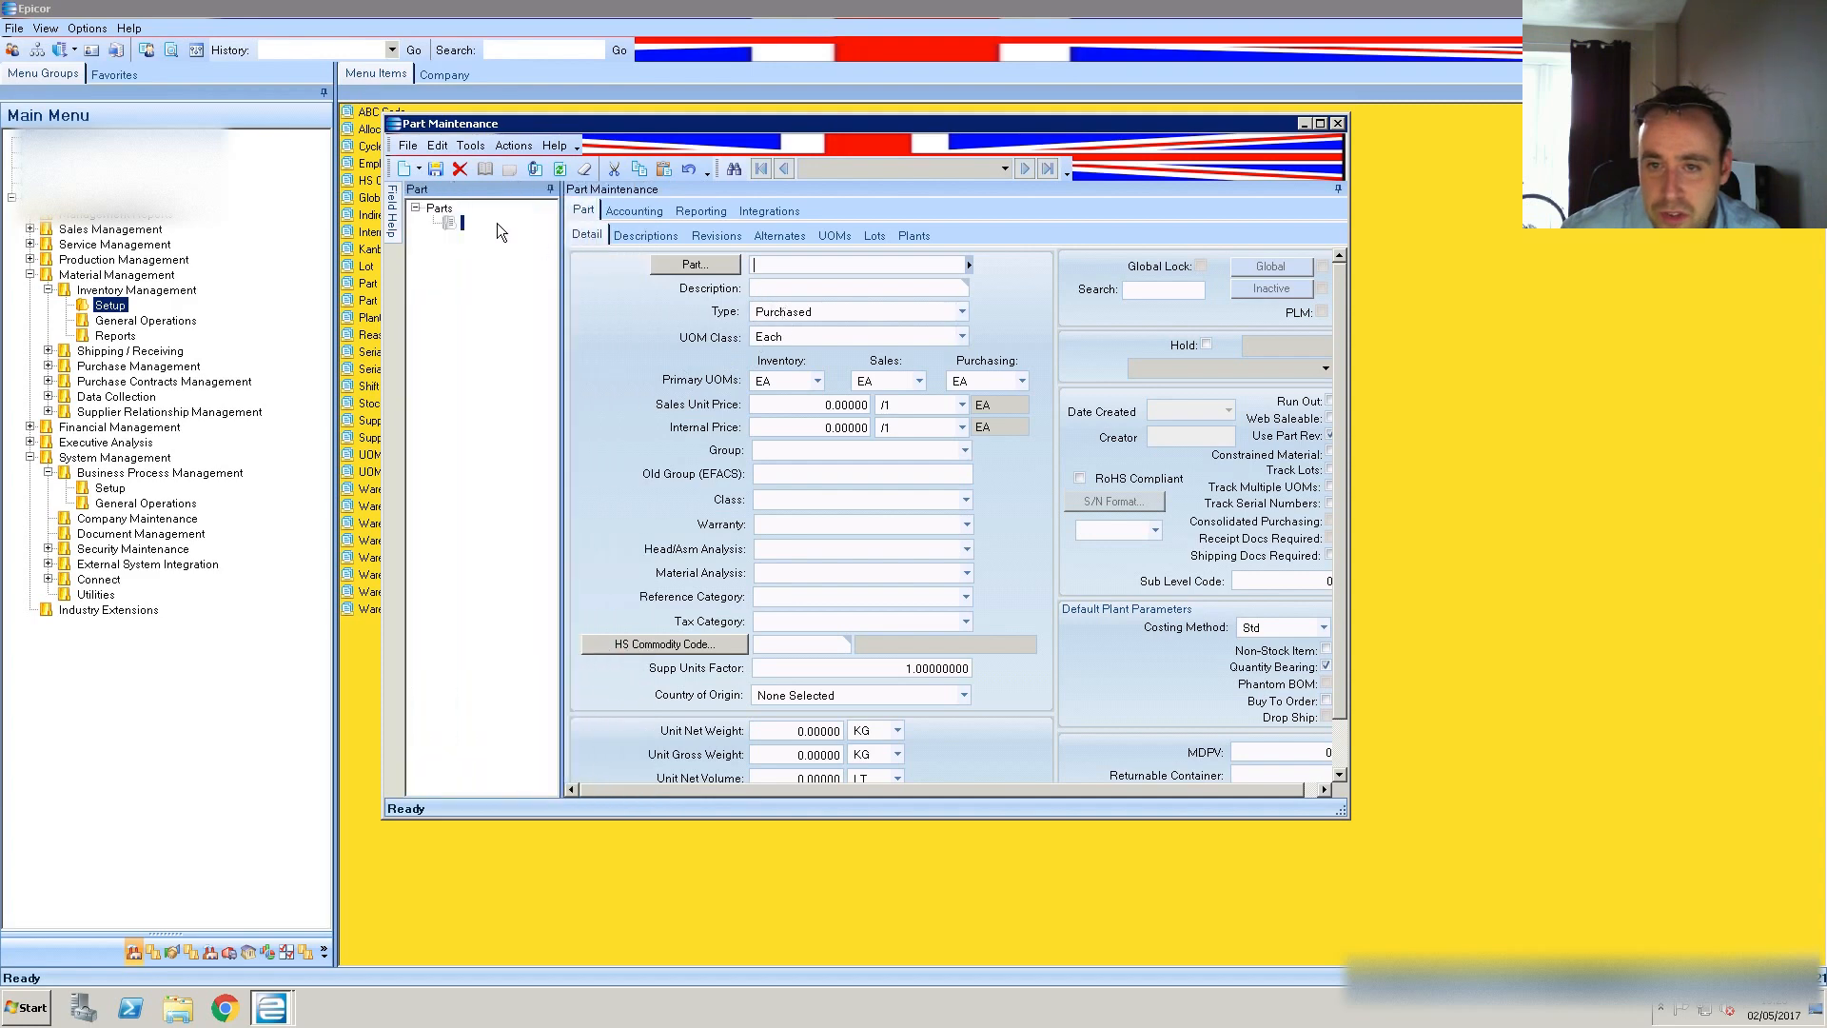
mouse_move(391, 226)
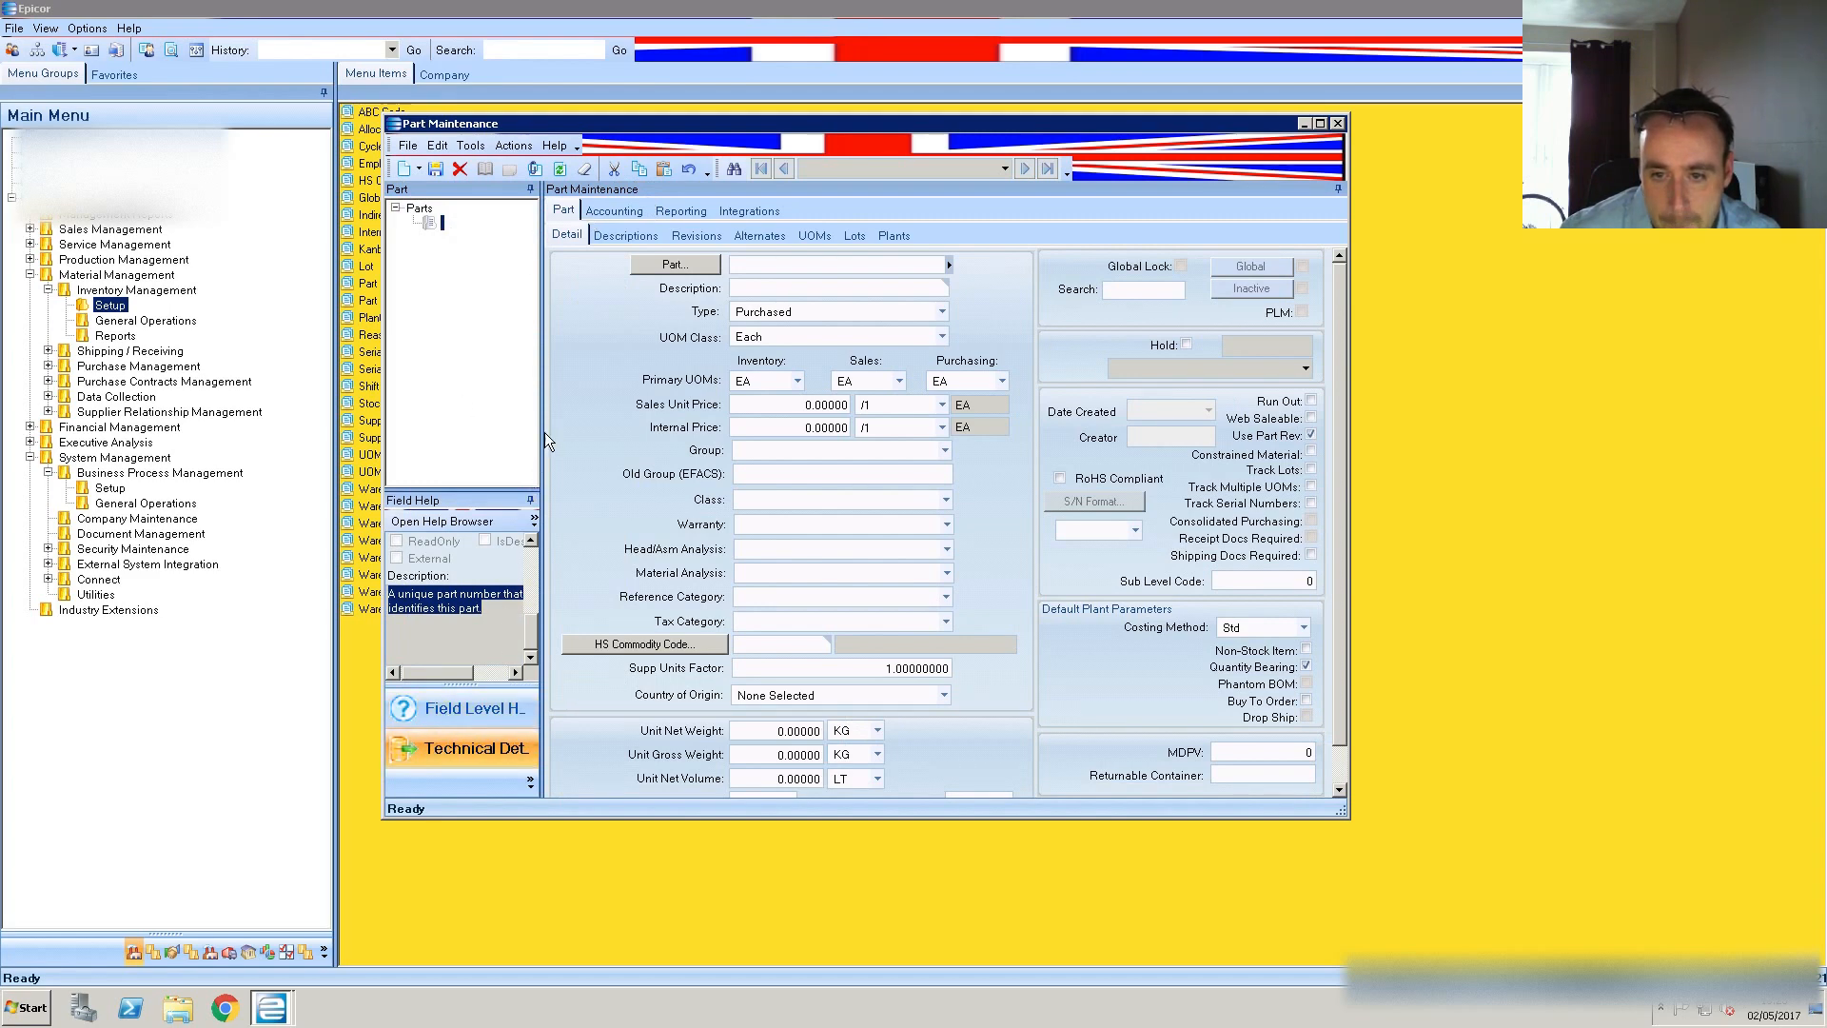
left_click_drag(542, 431, 590, 432)
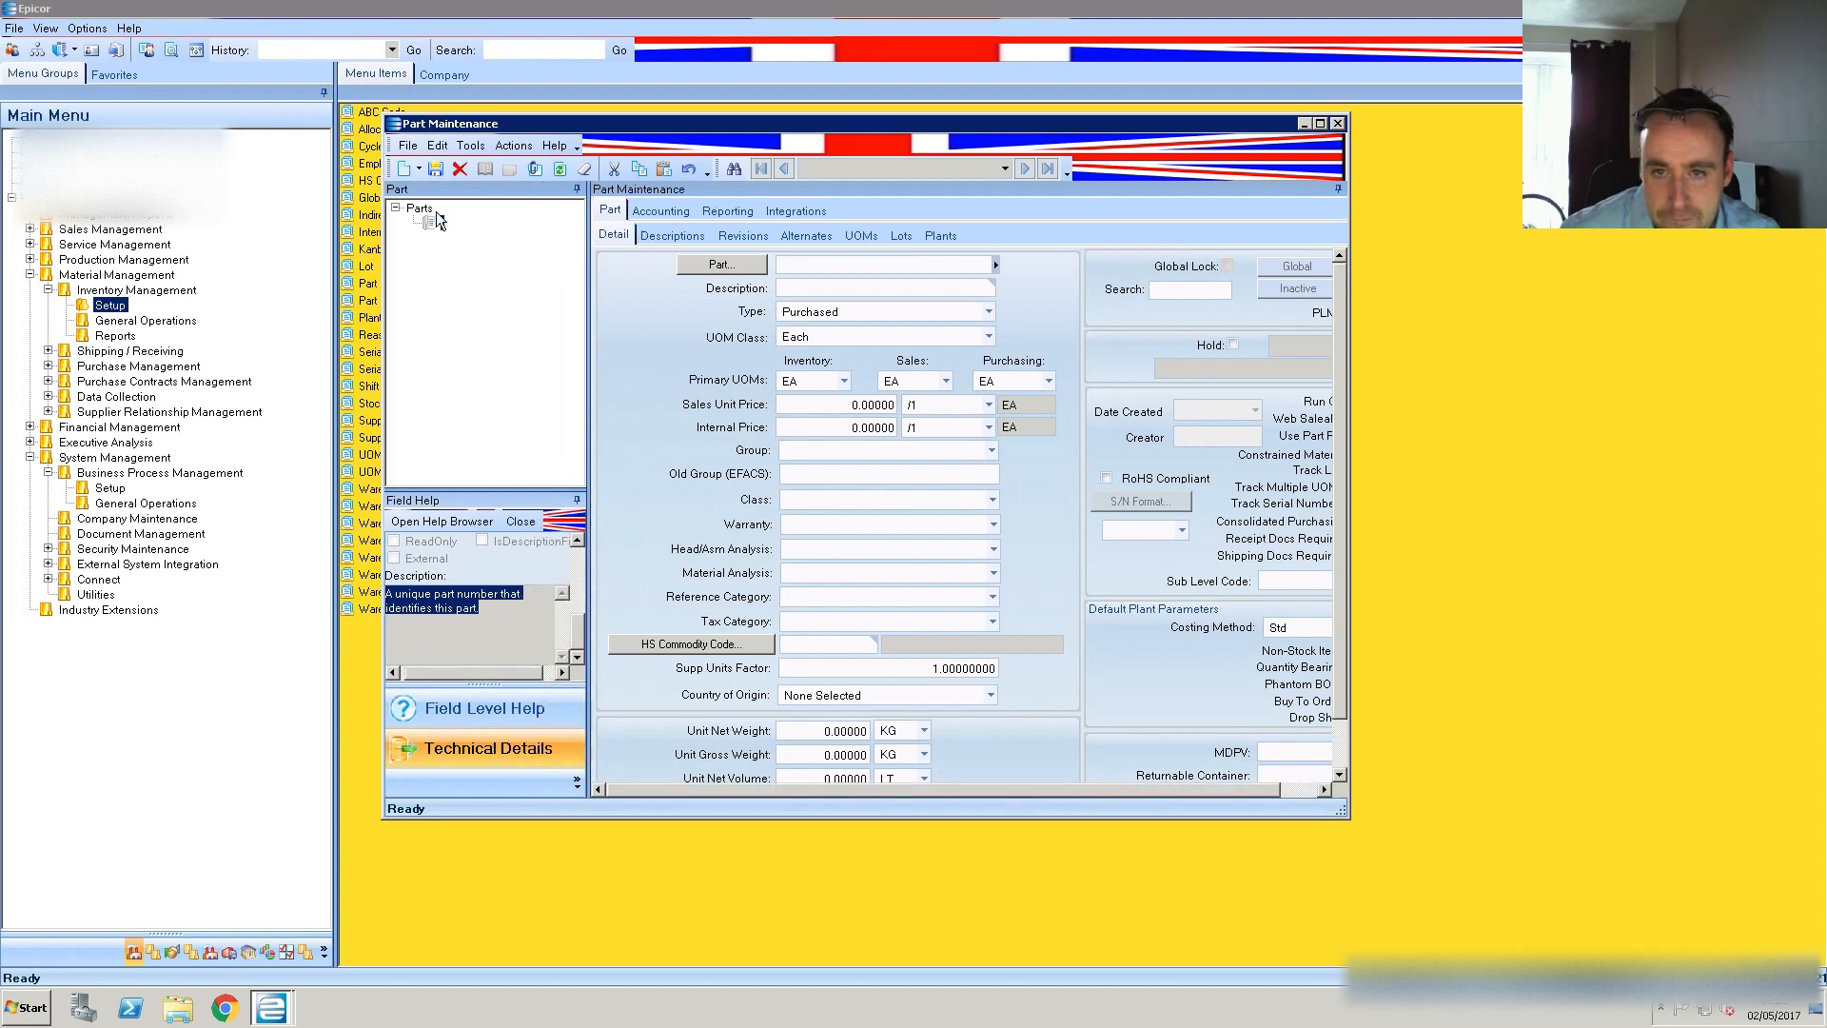
left_click(578, 189)
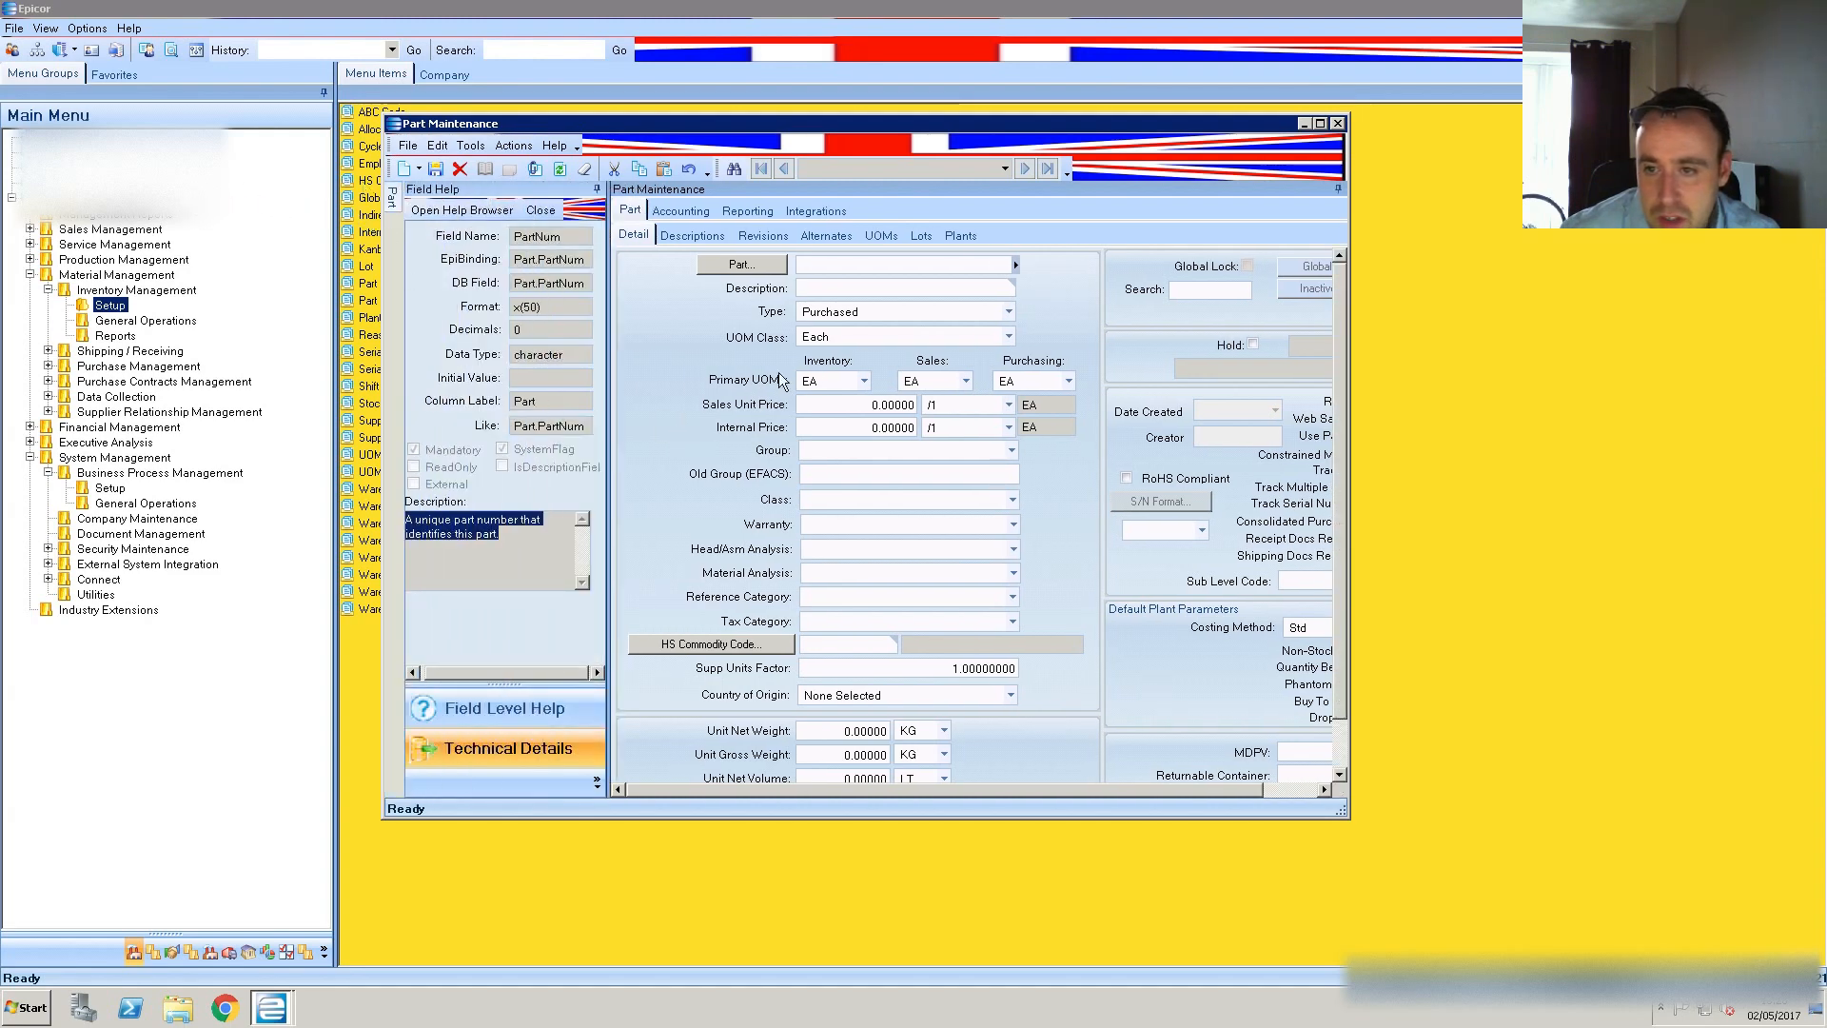
Examine the technical details of the Type field, enlarging the help pane and the Part Maintenance window
left_click(860, 315)
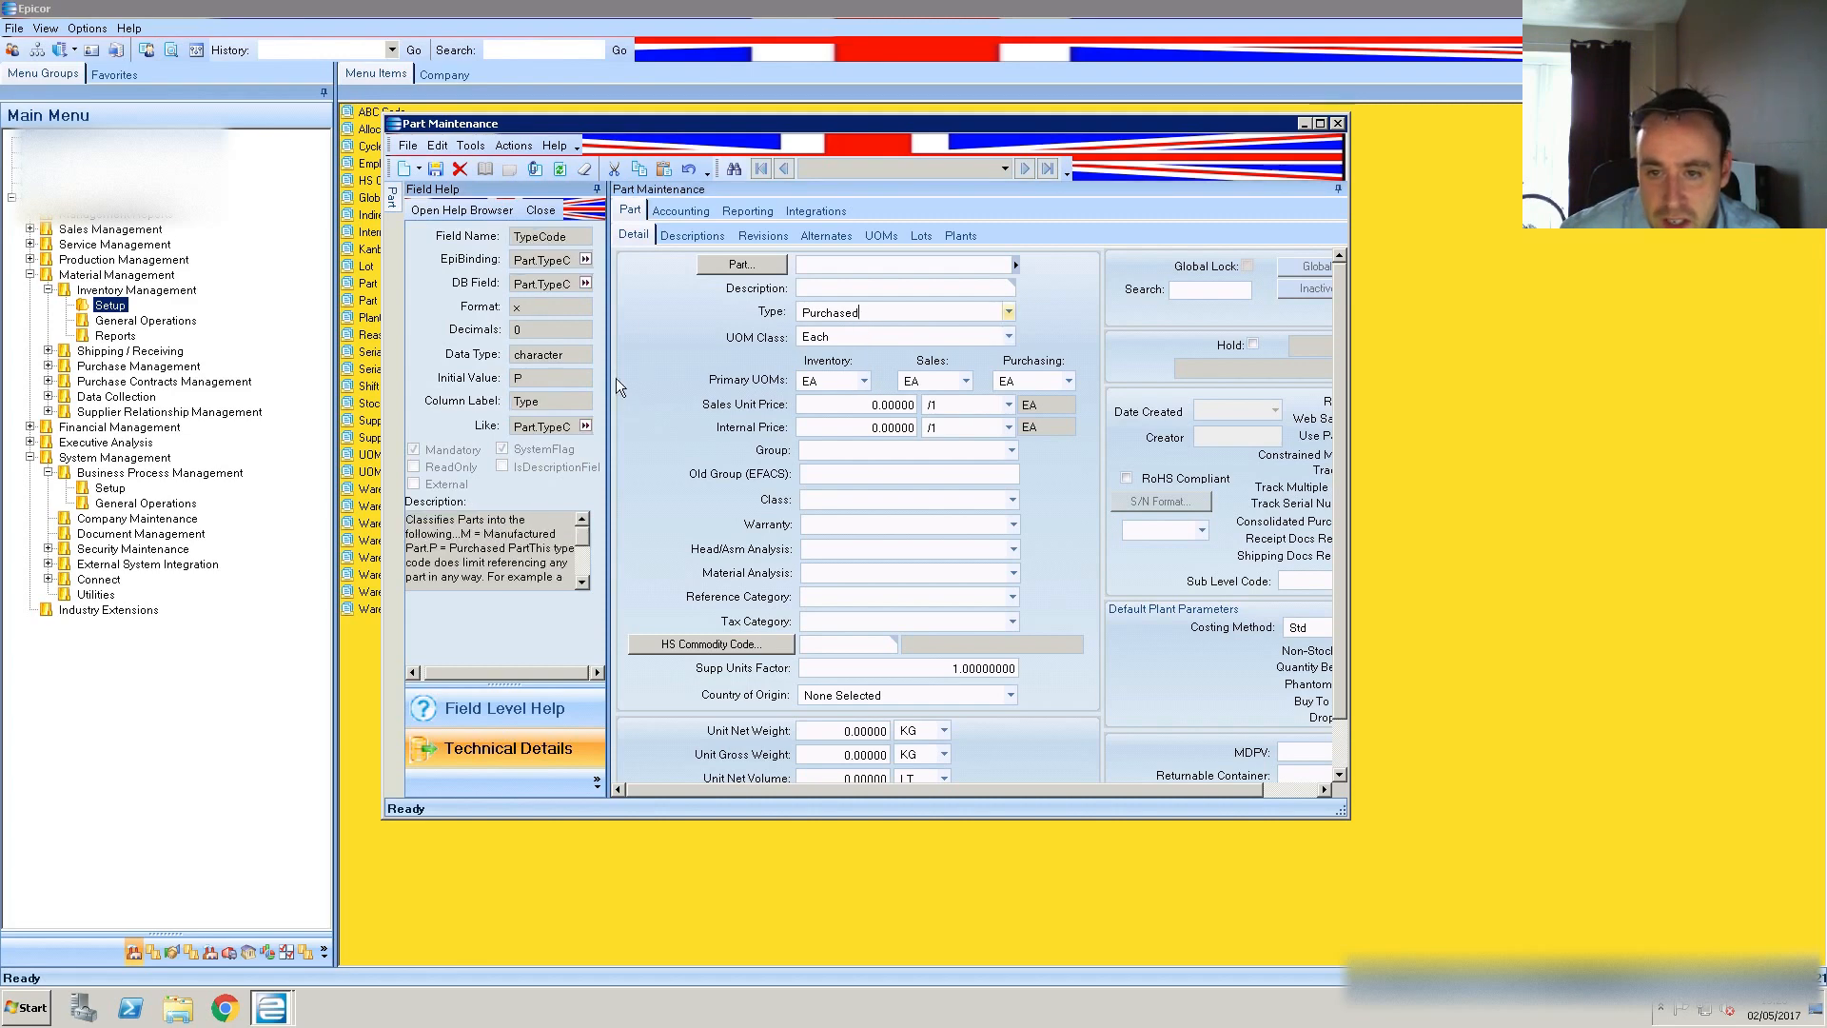
left_click_drag(606, 368, 689, 396)
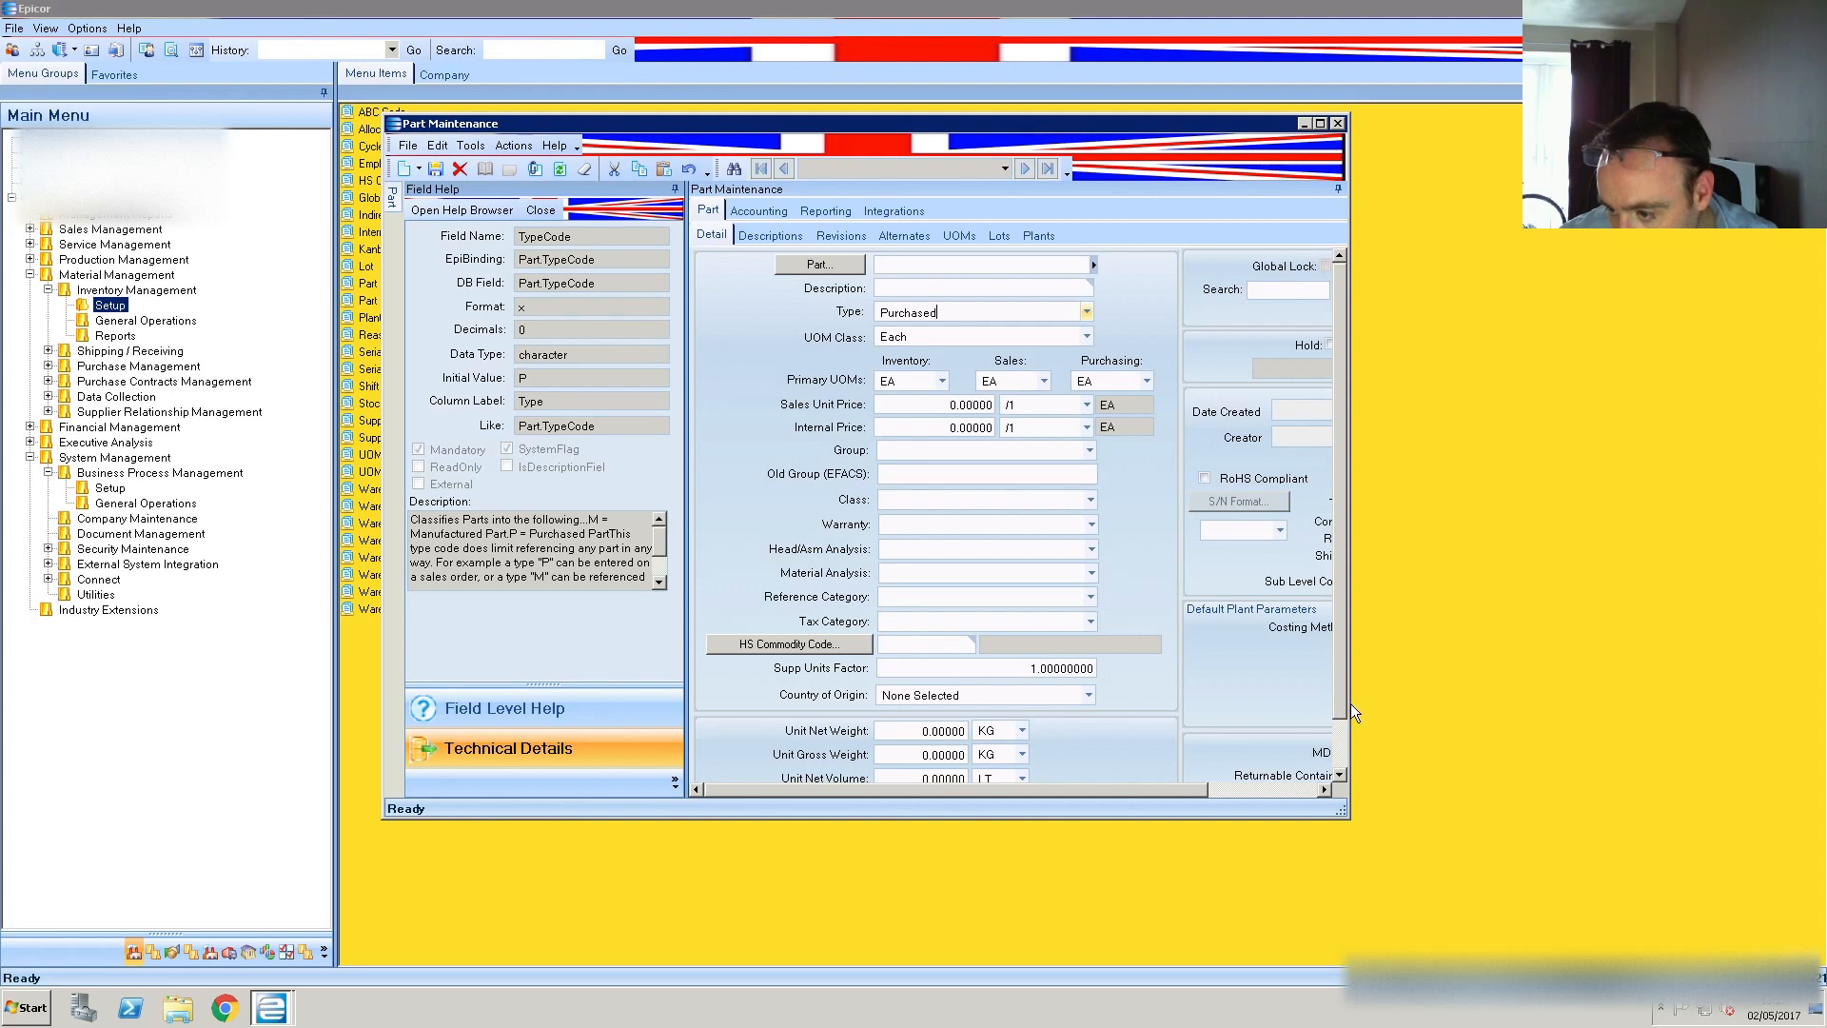
left_click_drag(1350, 704, 1470, 694)
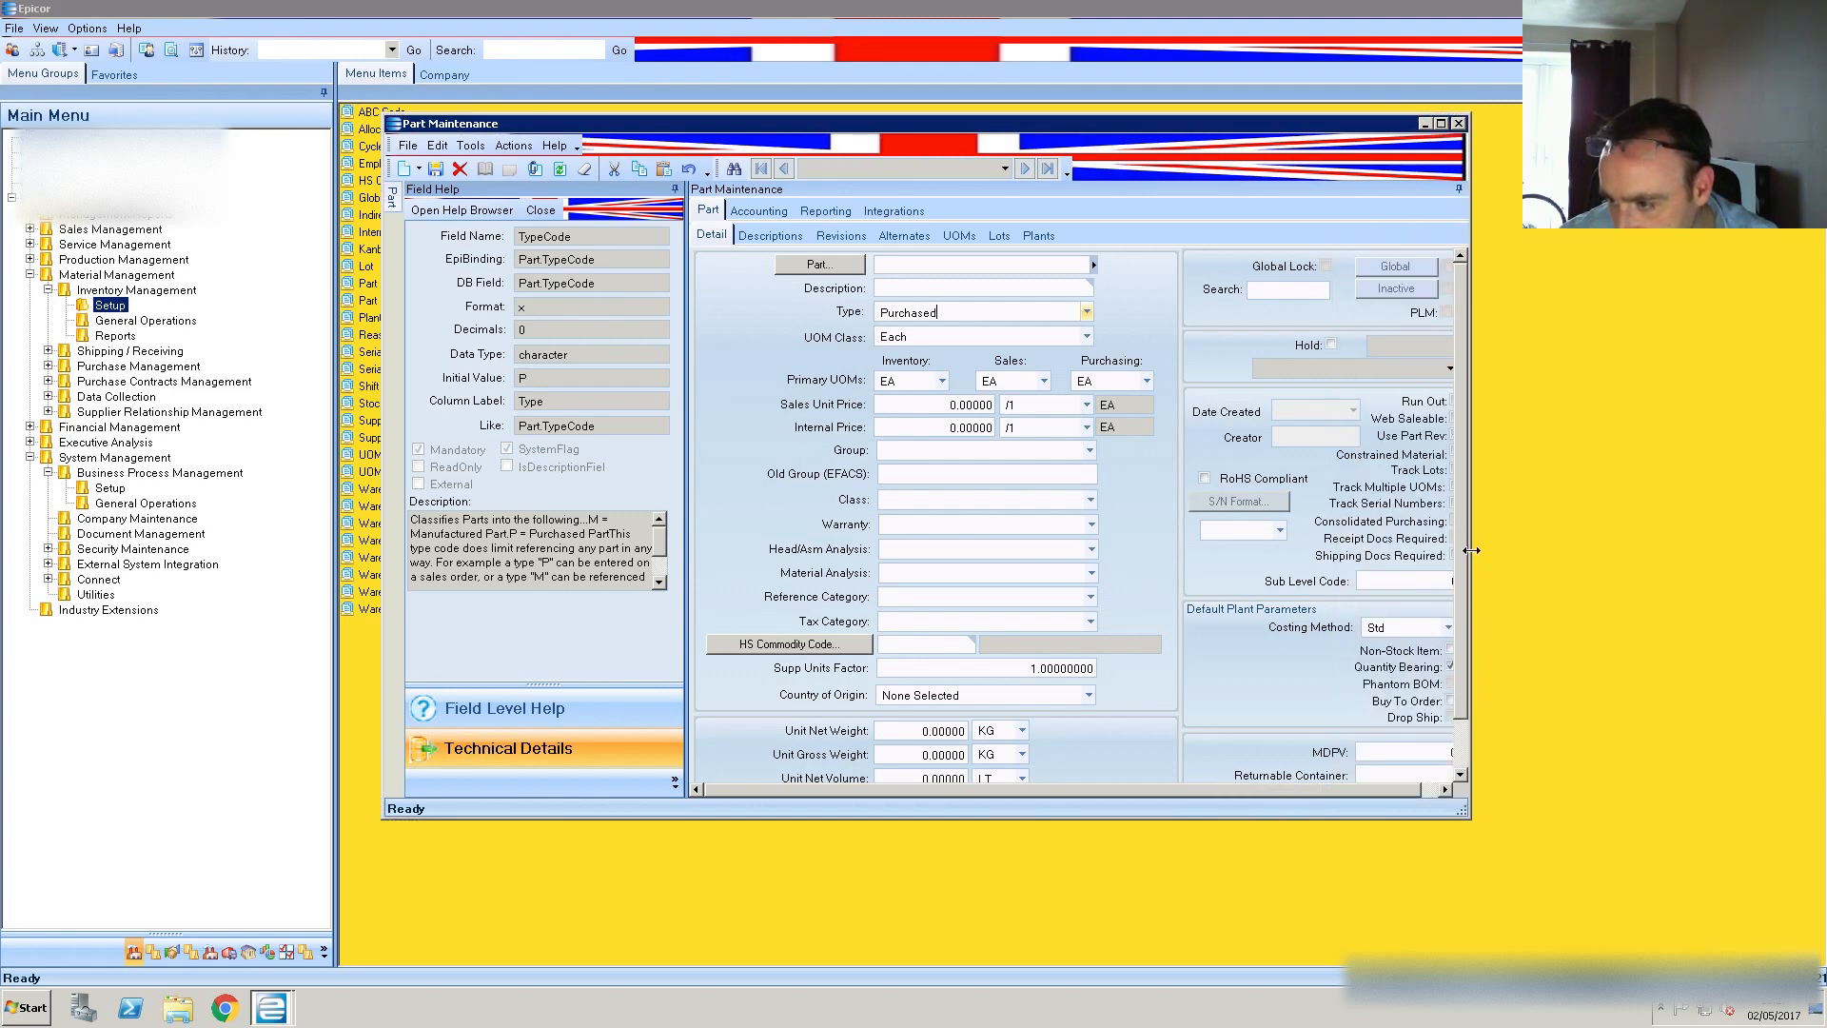
left_click_drag(1471, 550, 1608, 564)
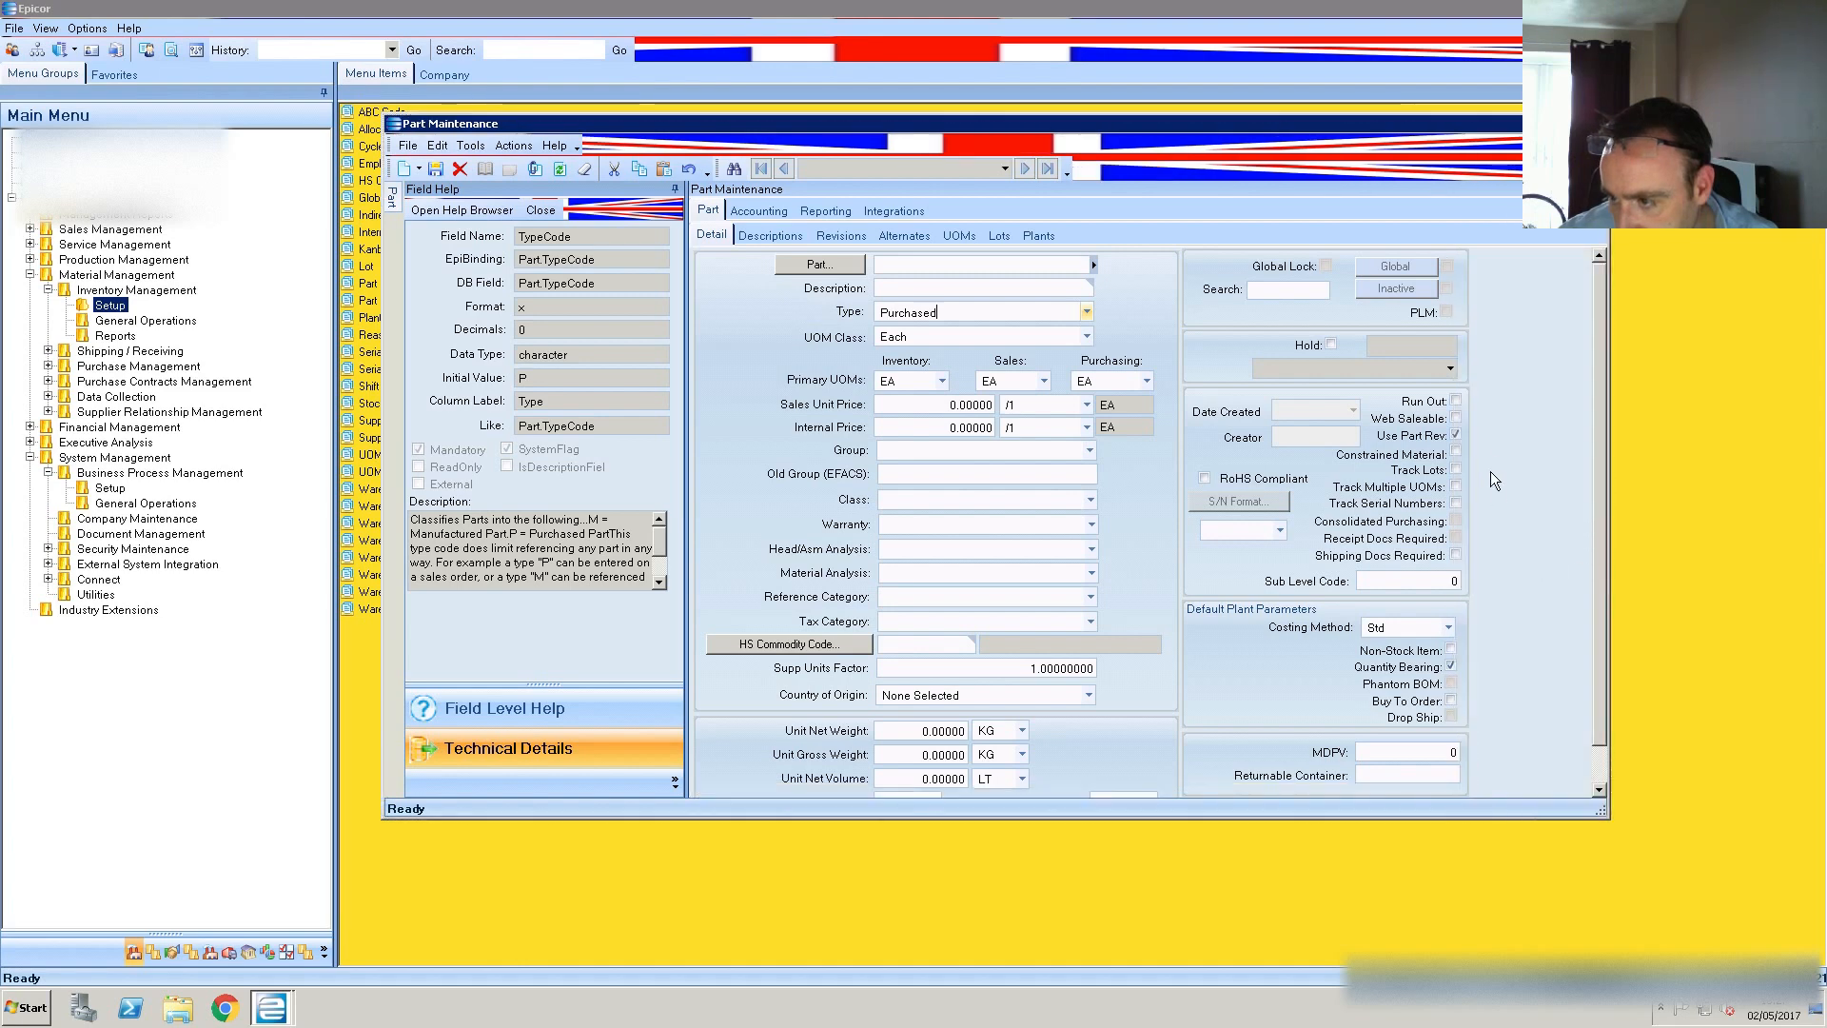
Examine the technical details of the Constrained Material option, leave it cleared and close Part Maintenance without saving
left_click(1456, 452)
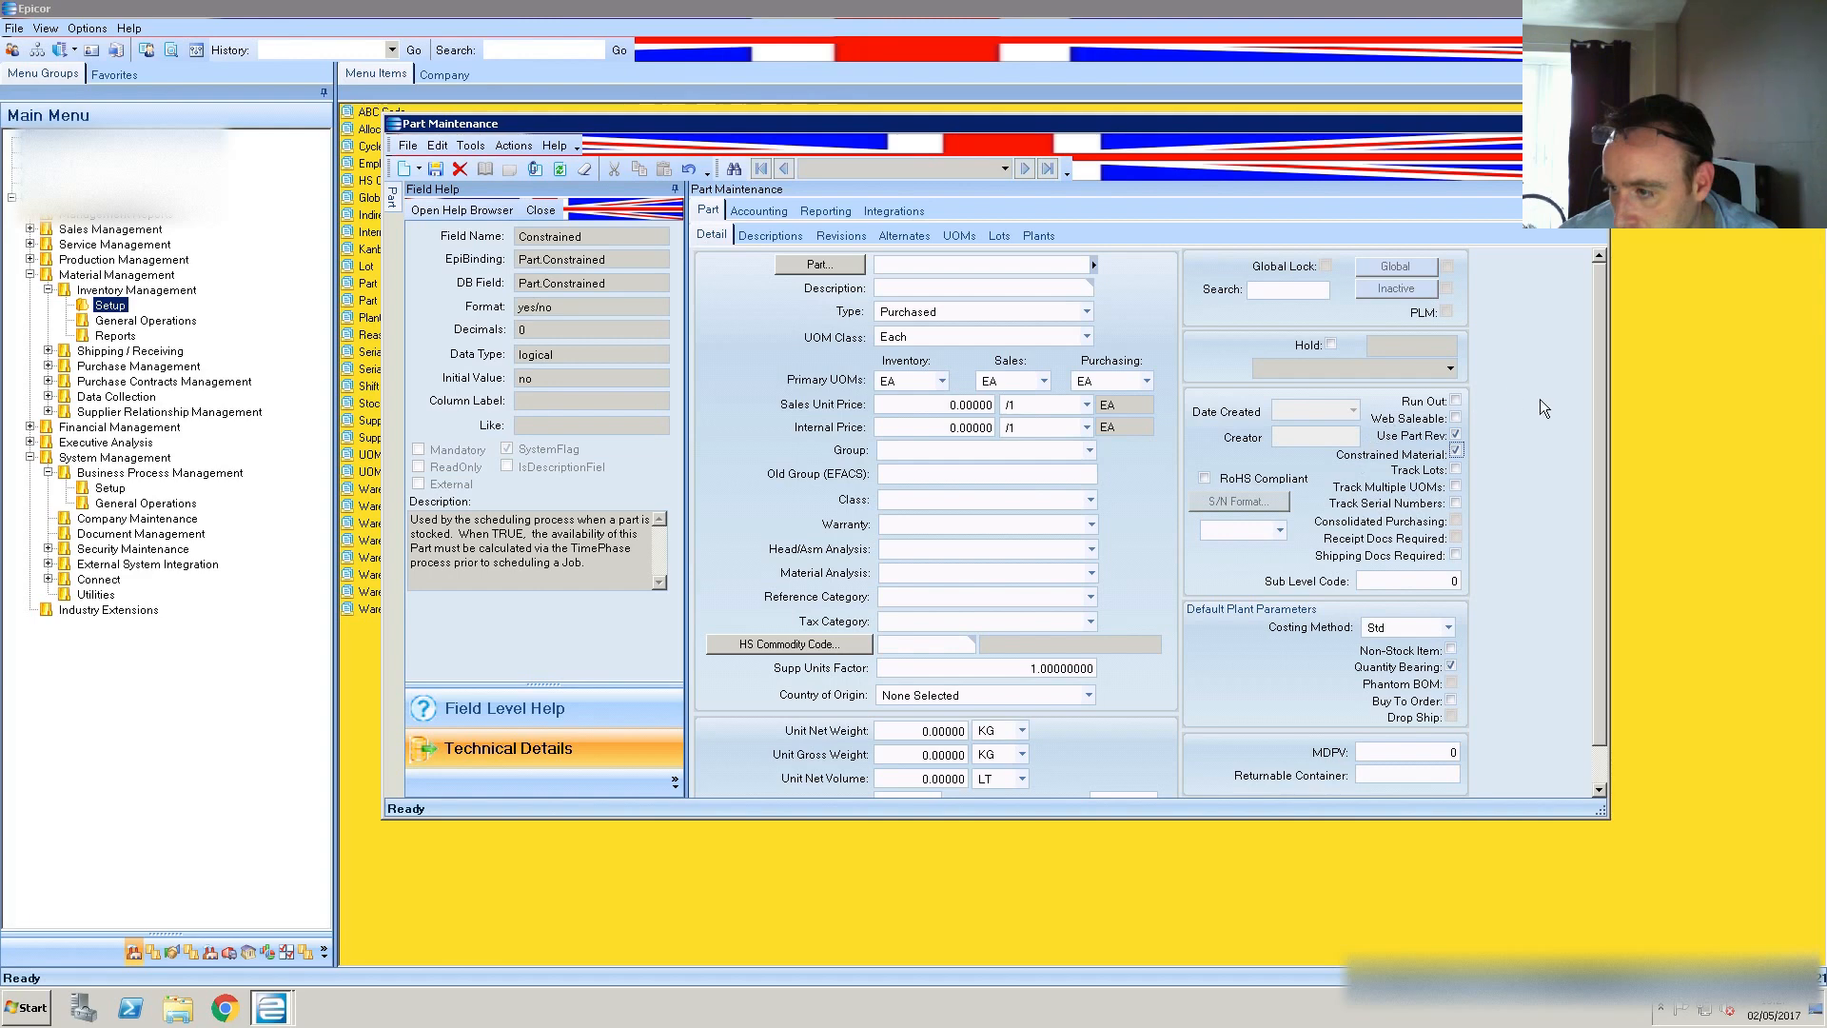
left_click(1456, 451)
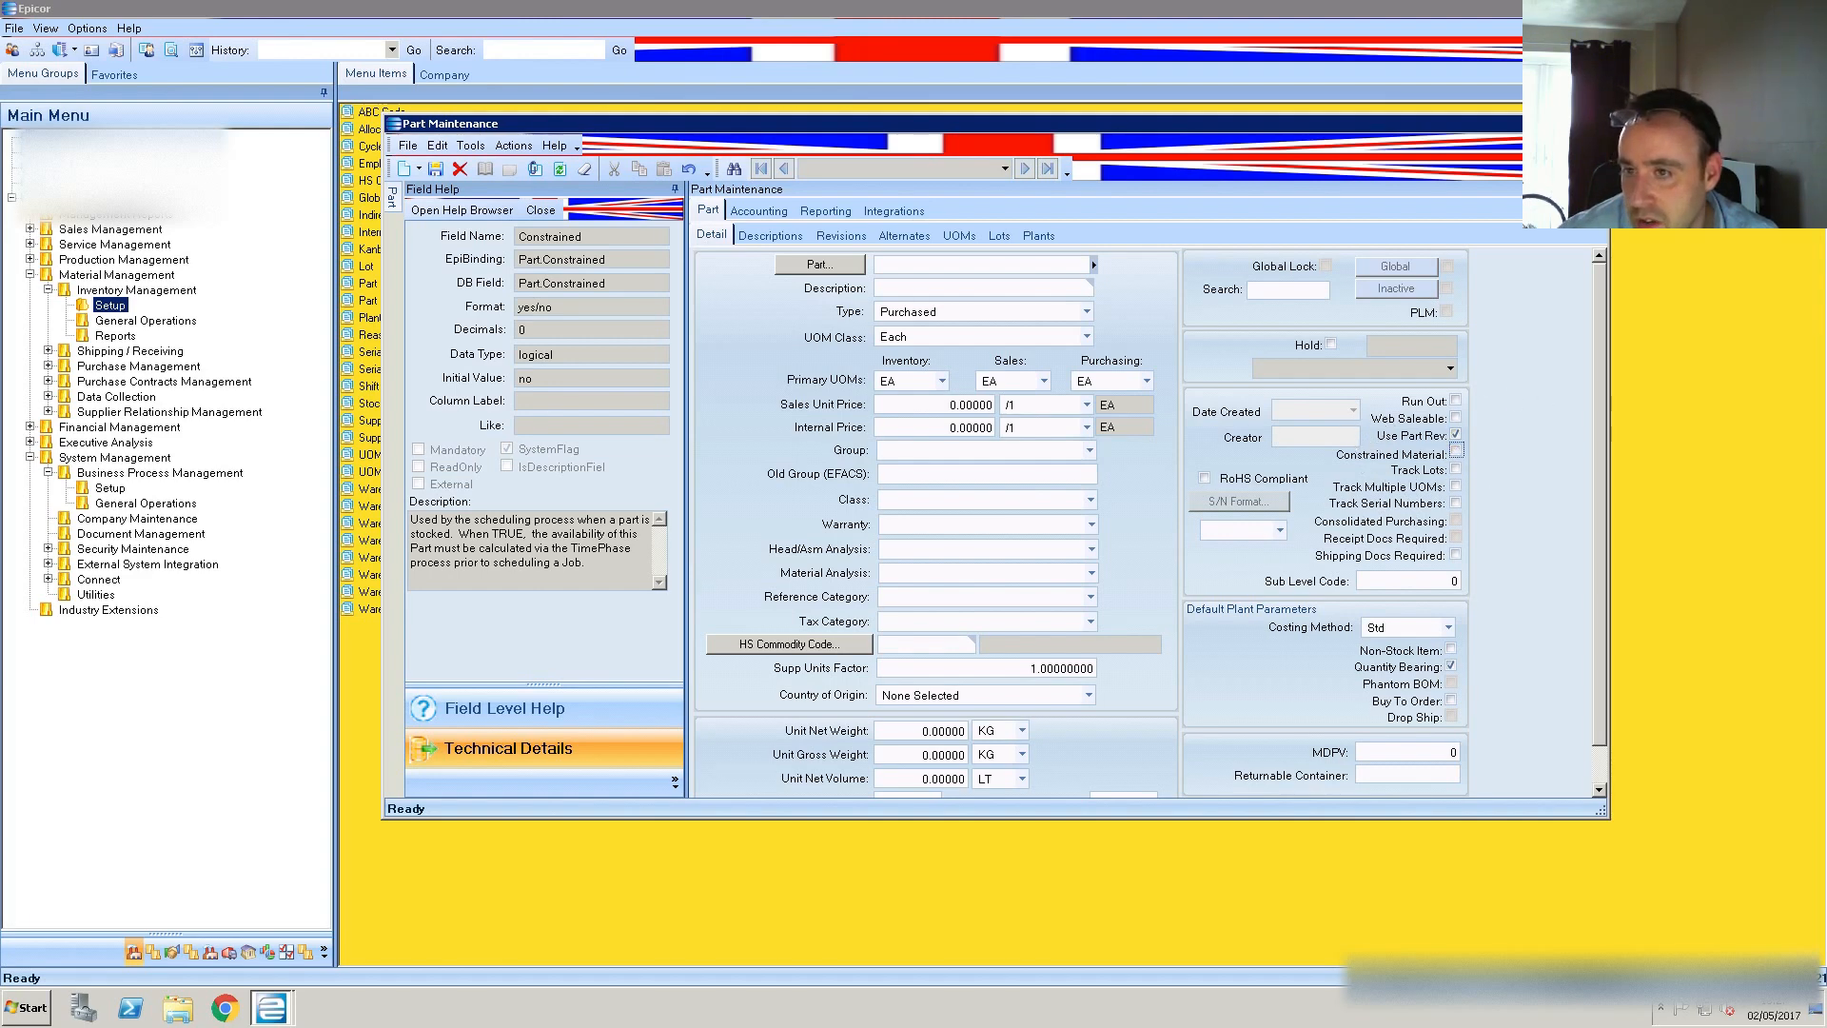
left_click(1599, 124)
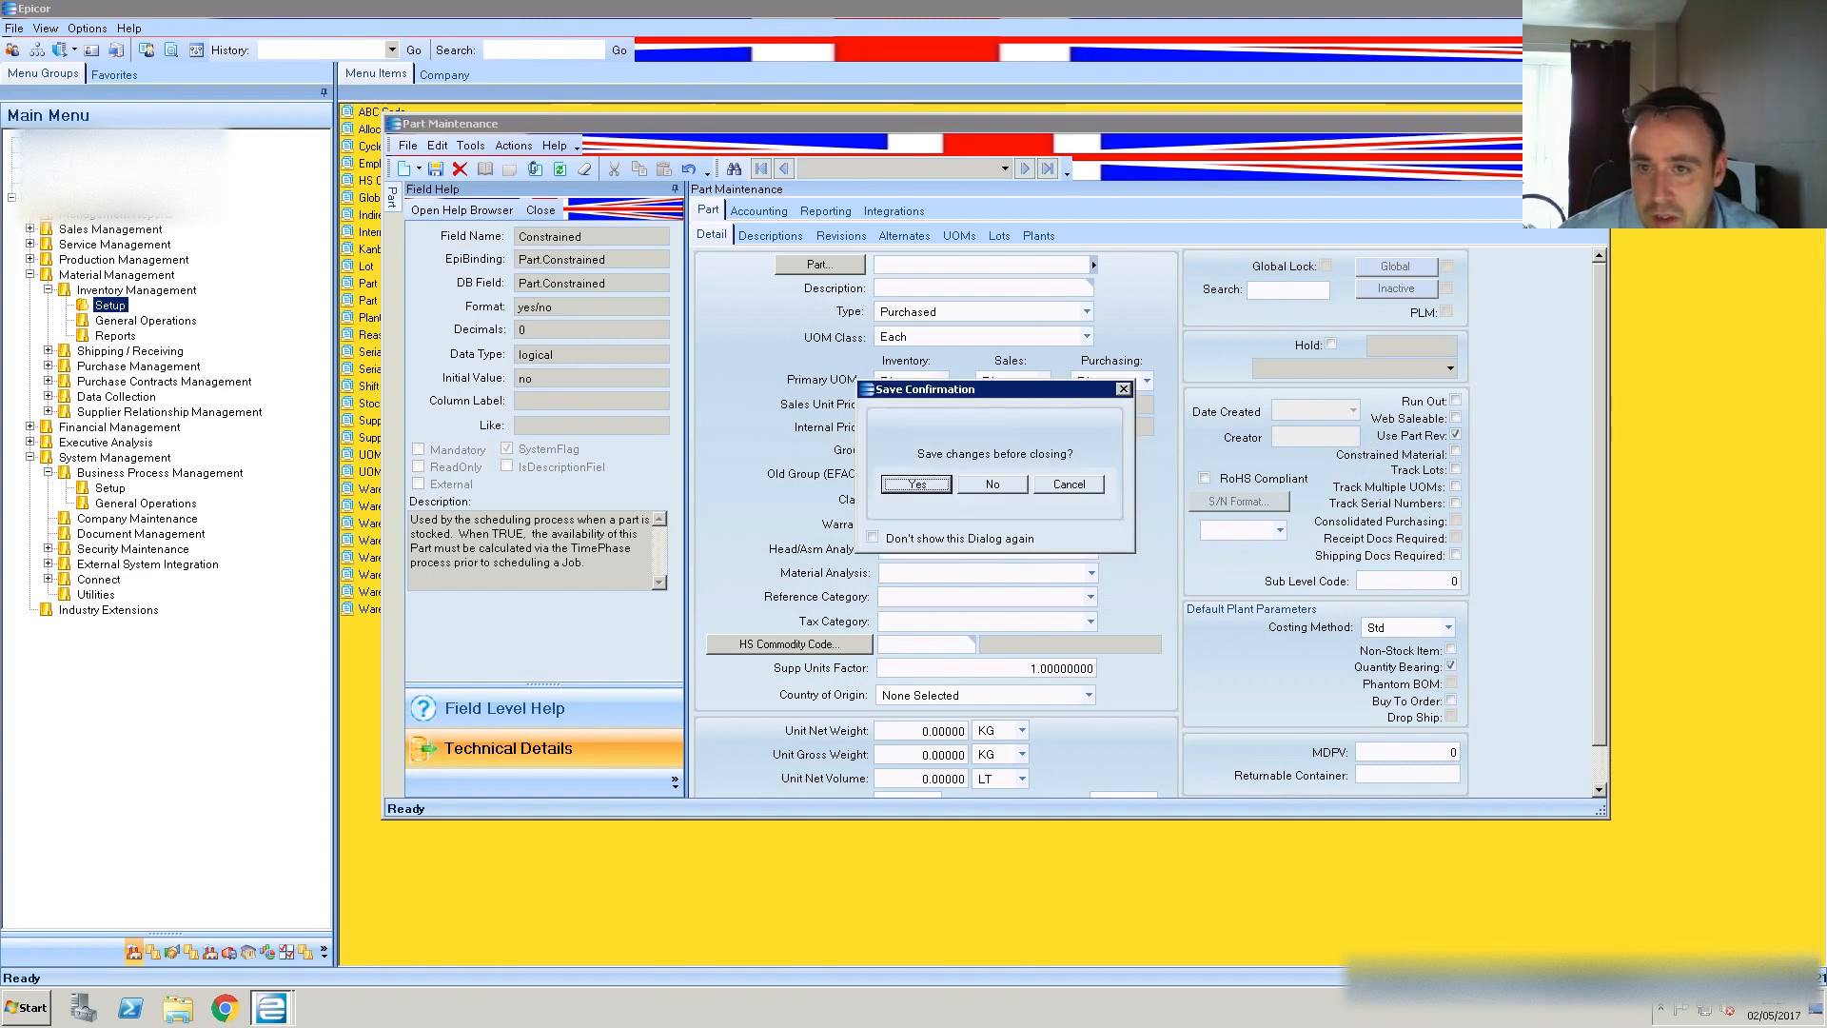
left_click(992, 484)
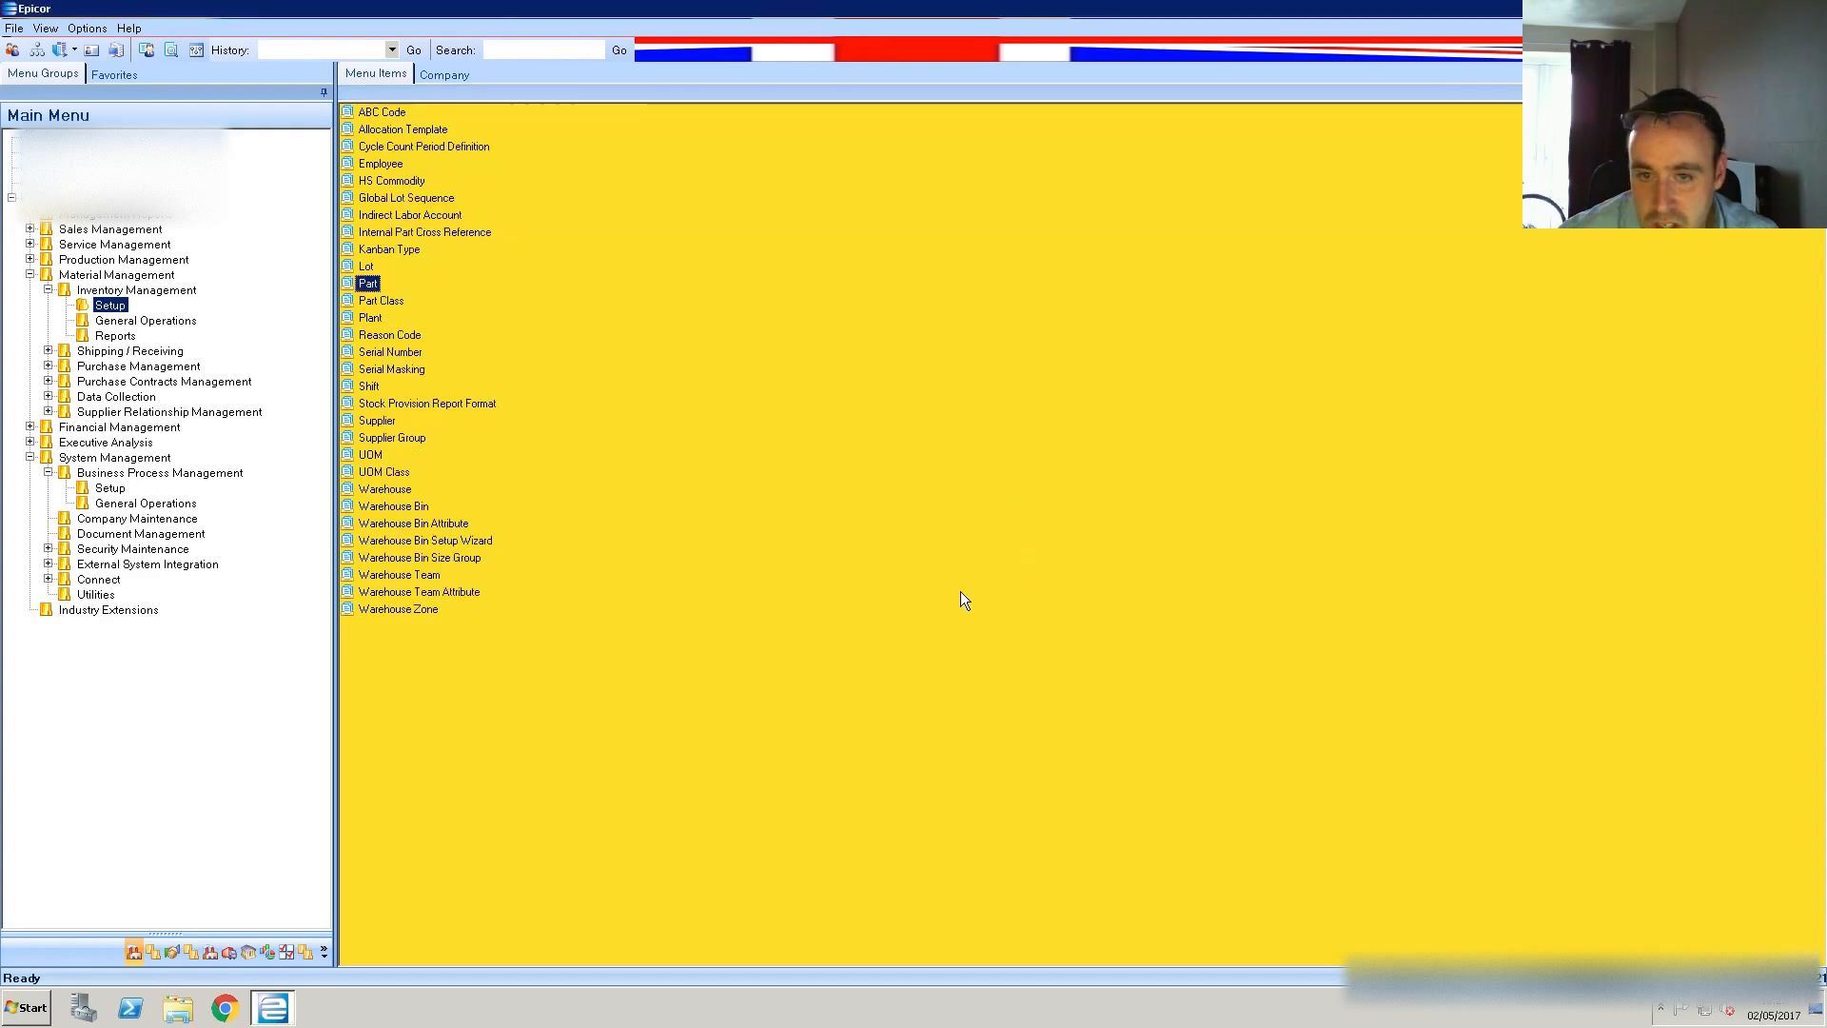
double_click(368, 284)
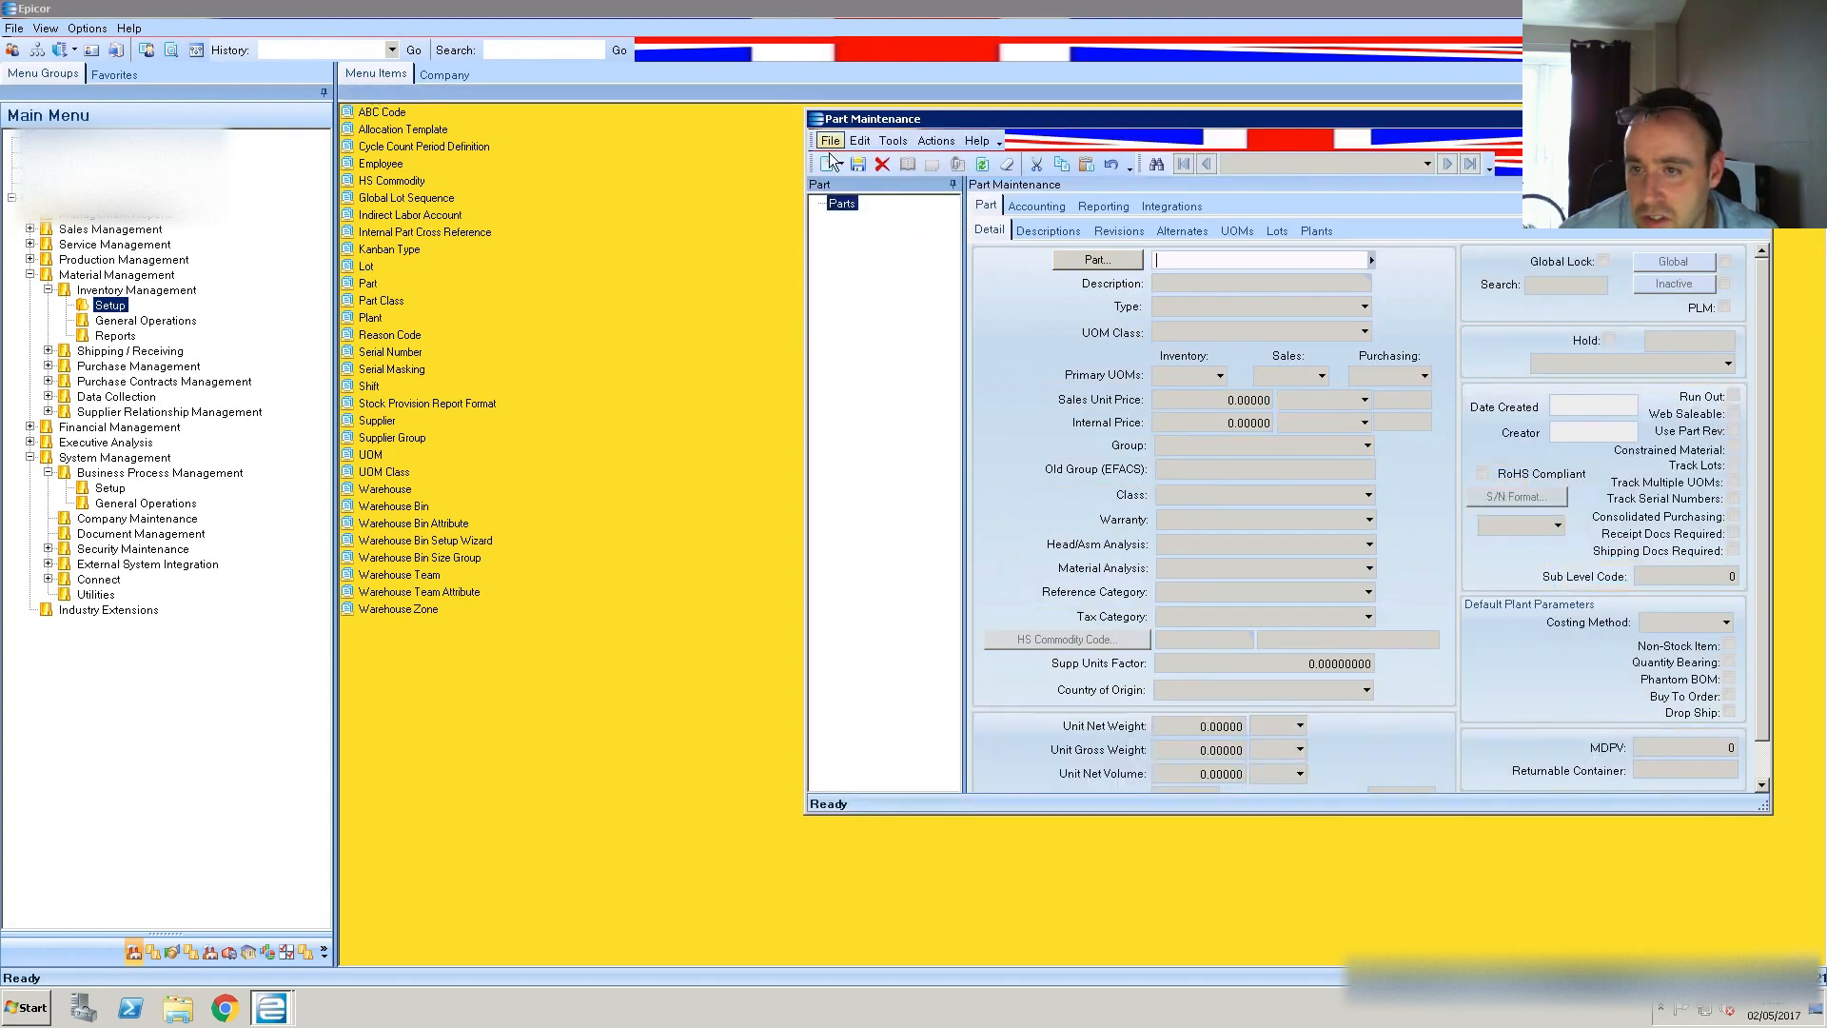
left_click(840, 166)
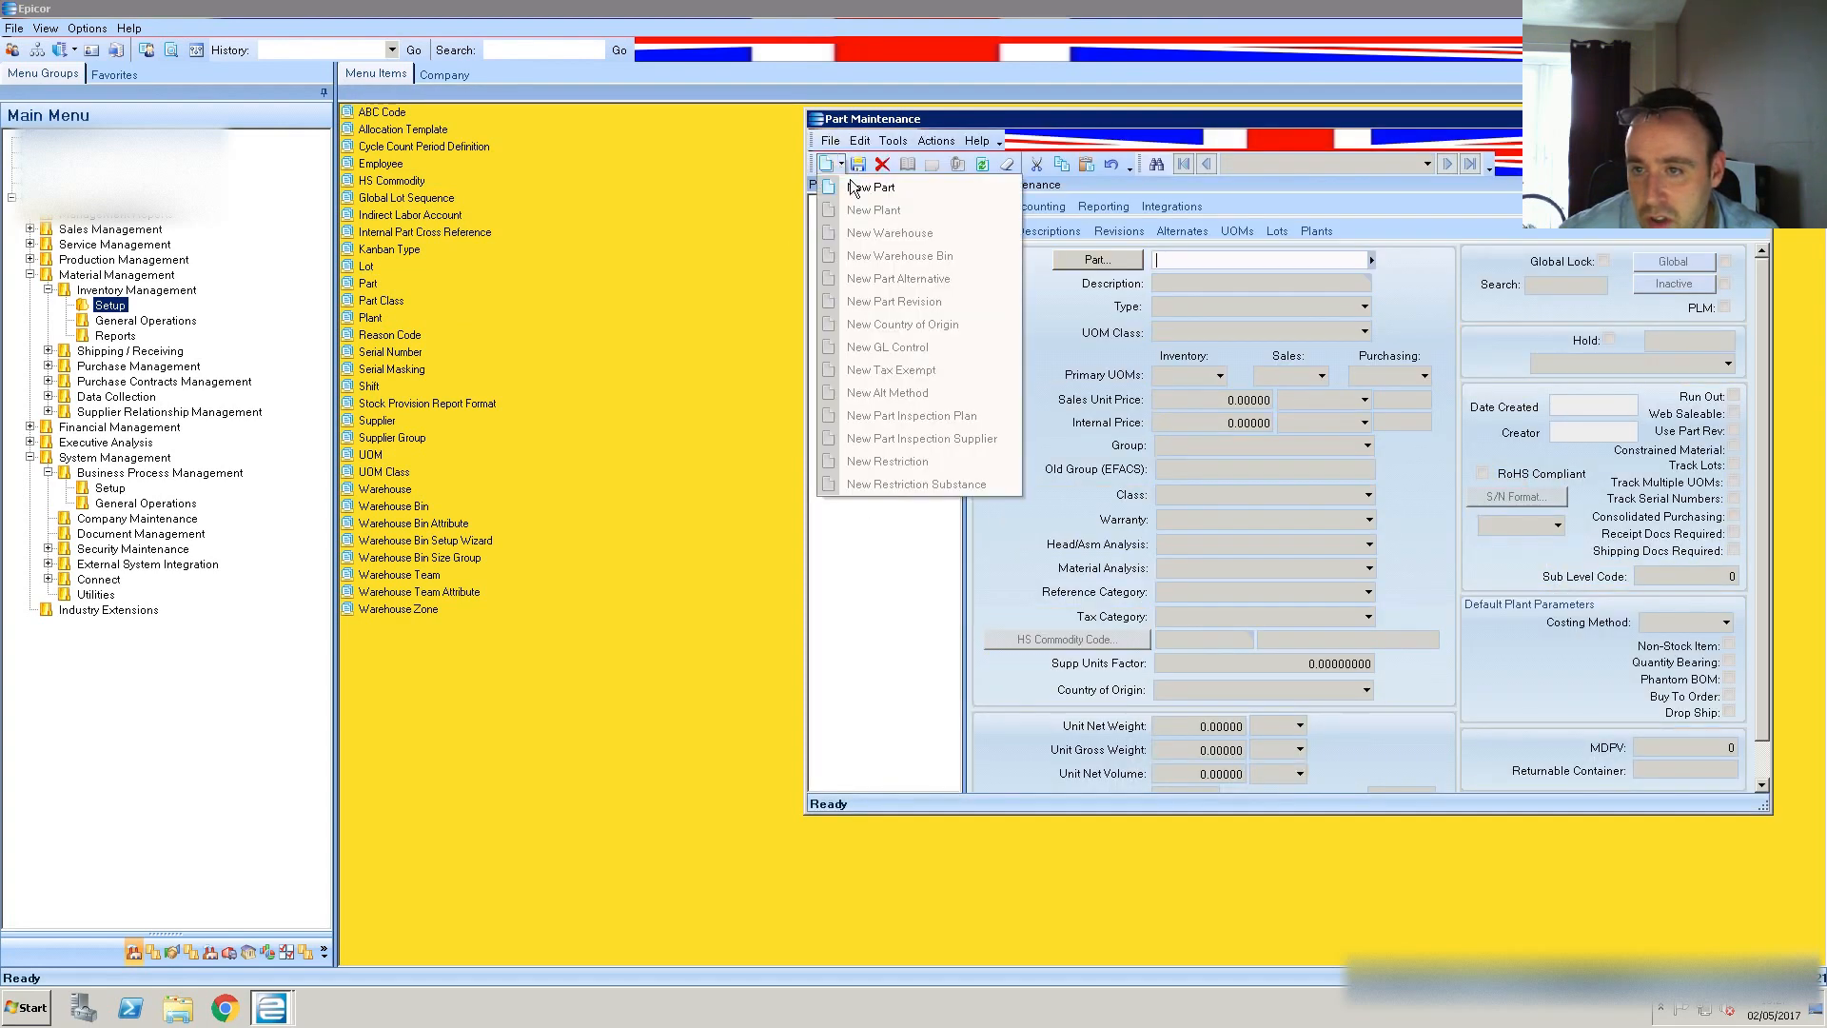
left_click(855, 185)
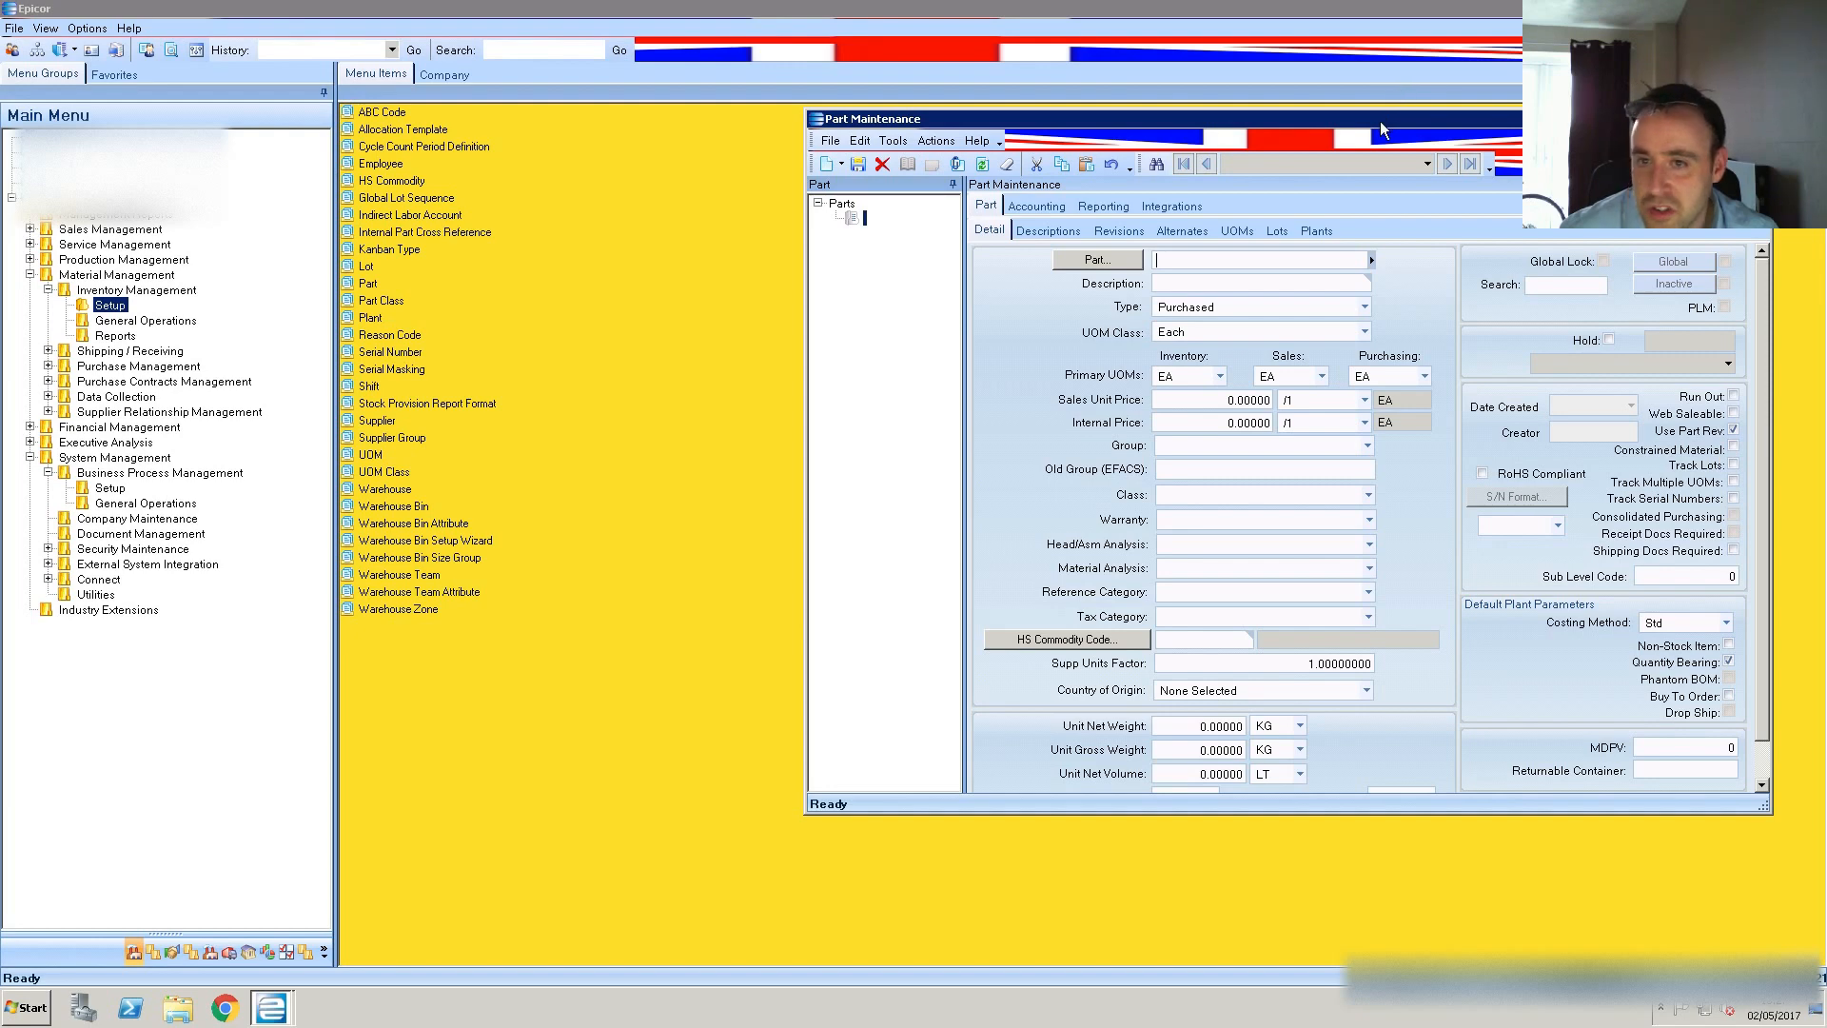
left_click_drag(1386, 124, 1027, 140)
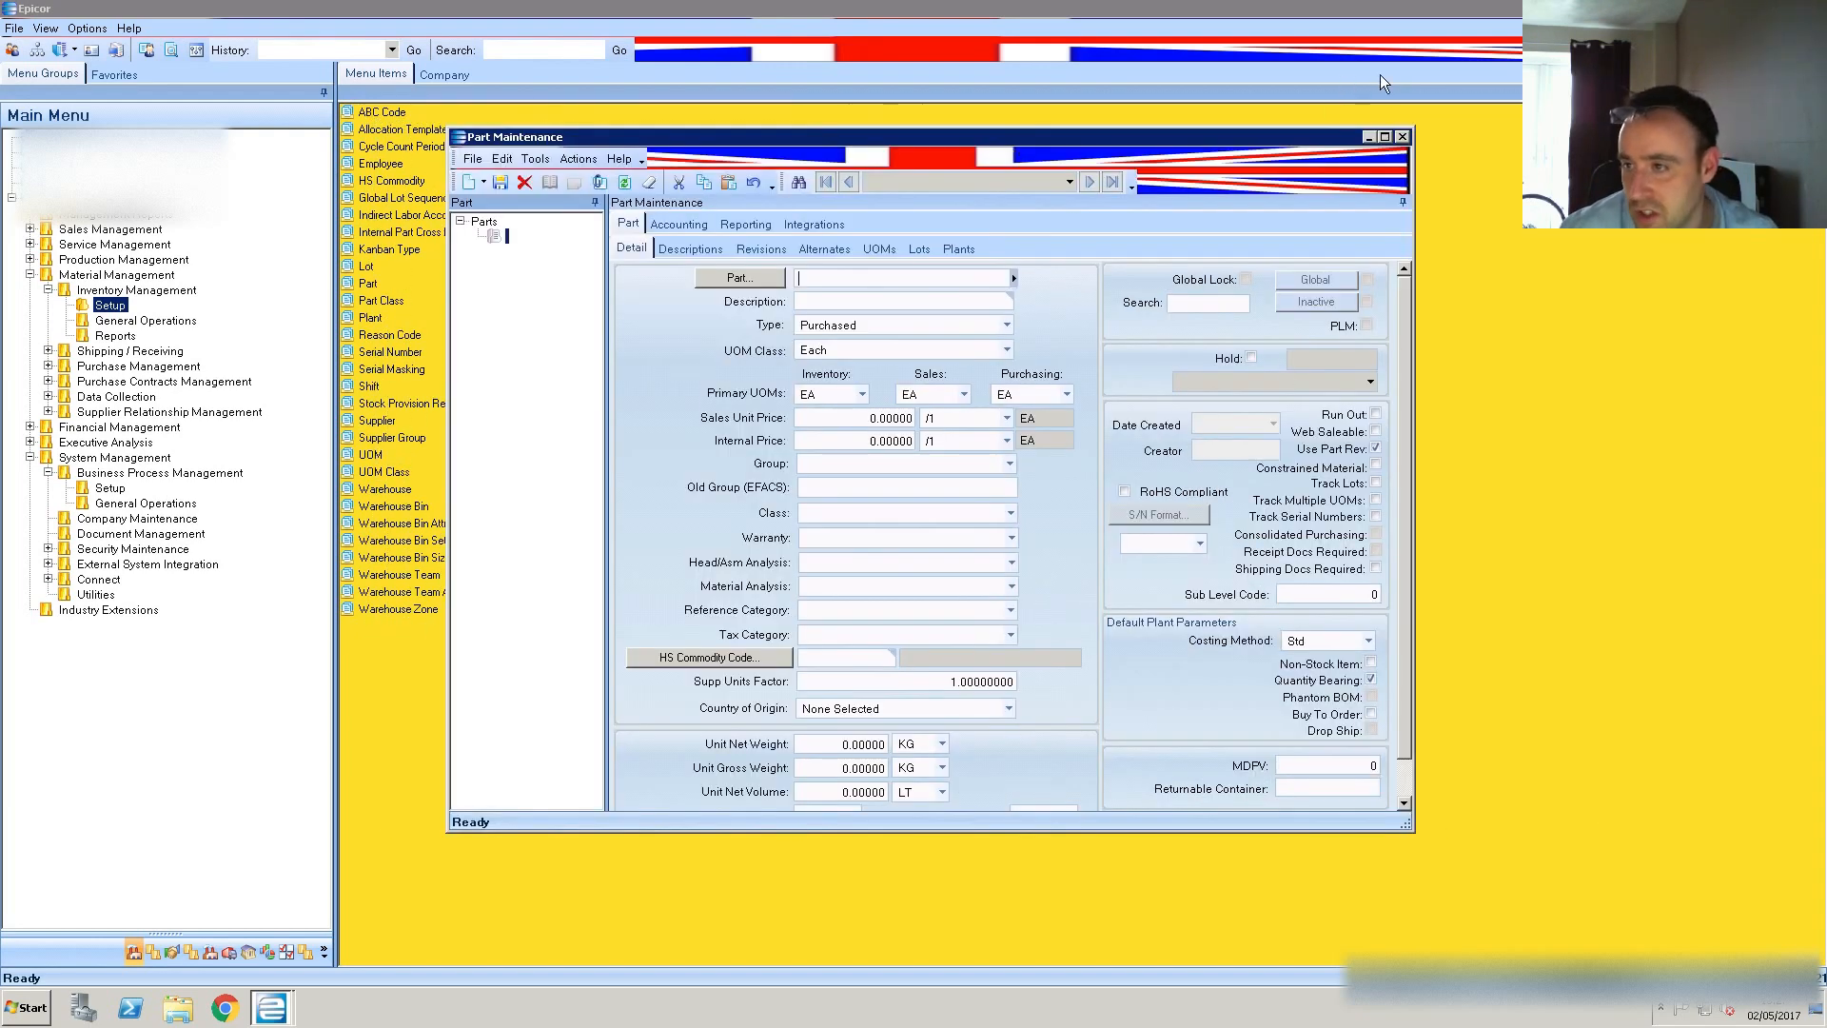
left_click(1404, 137)
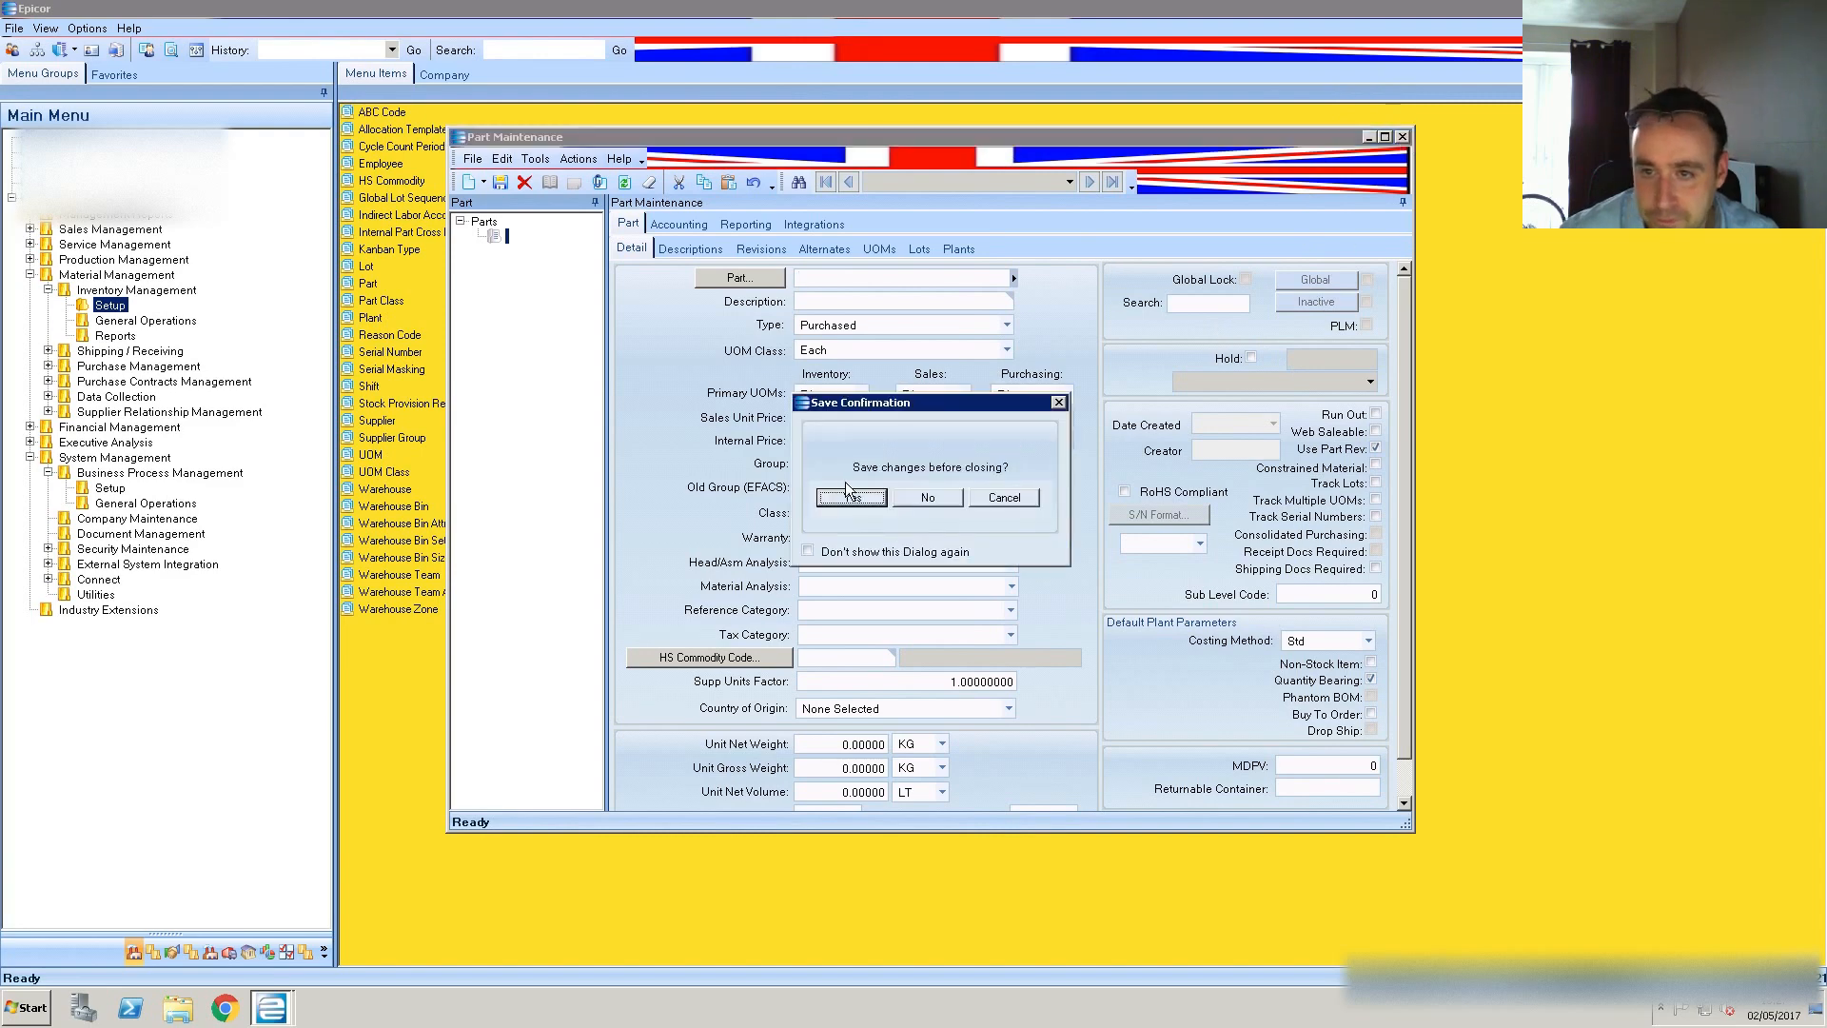
left_click(903, 501)
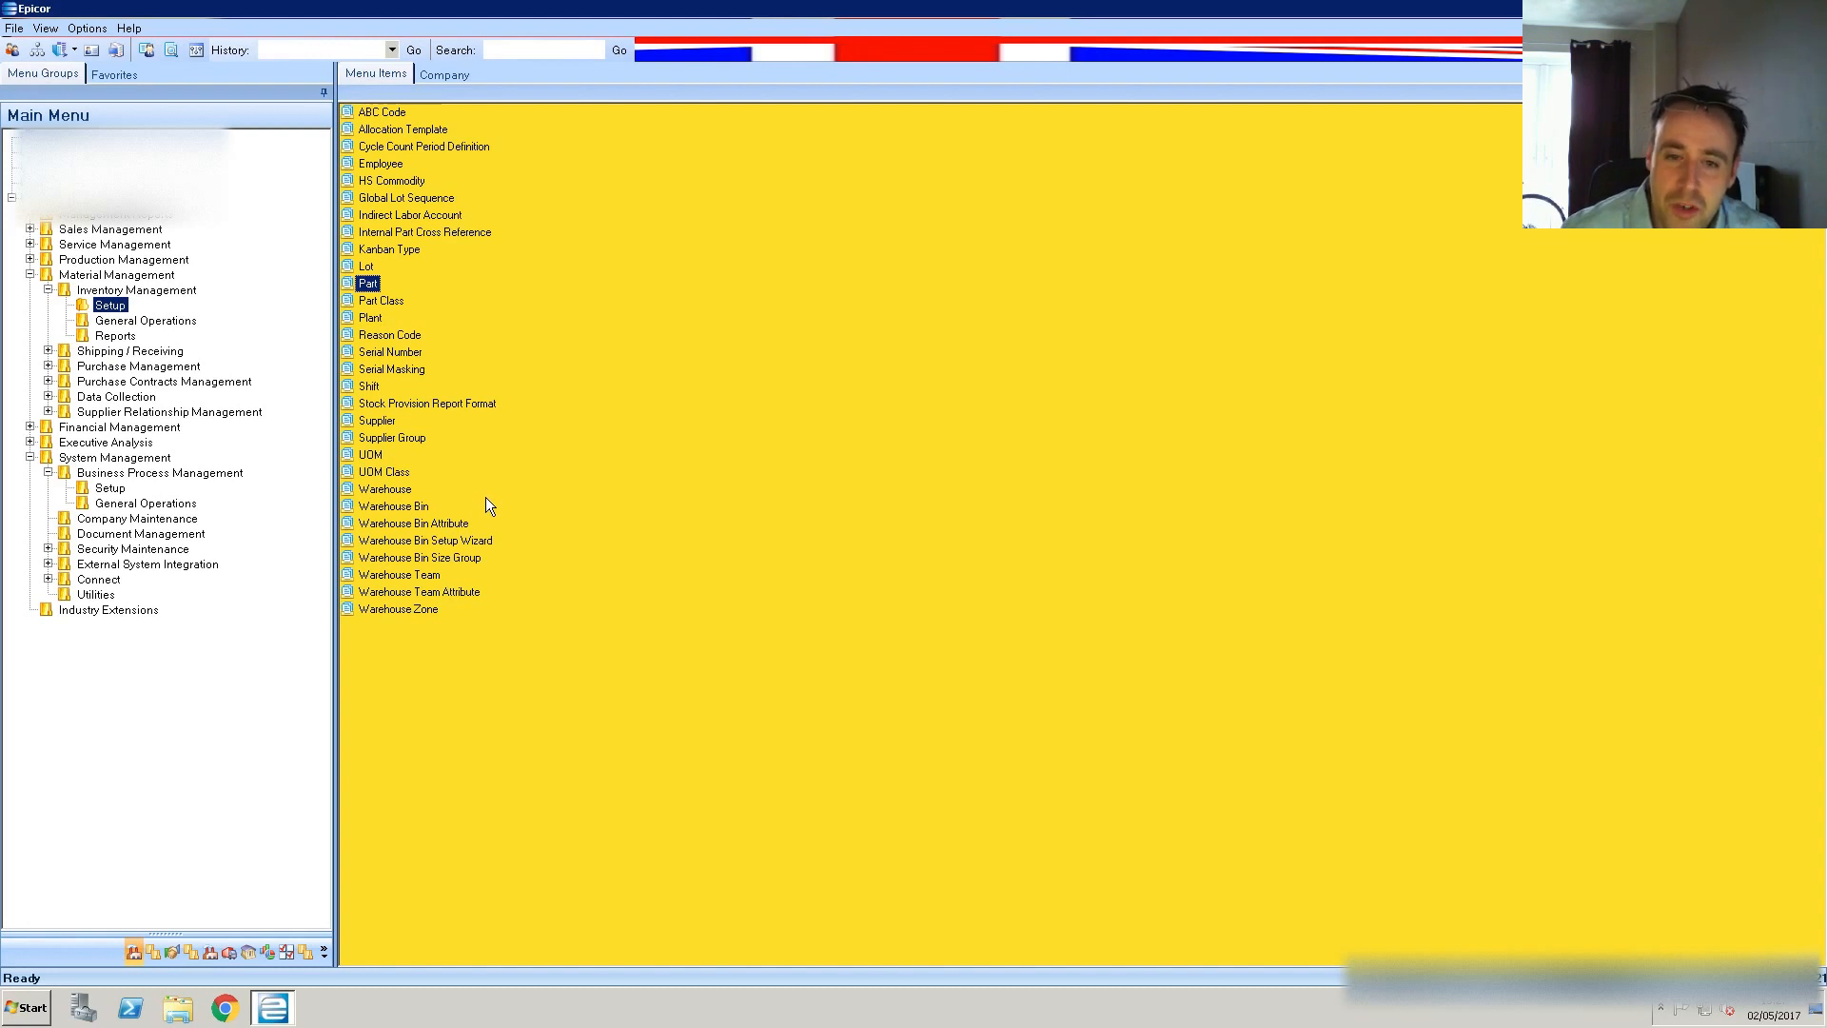
Open Method Directives from the Business Process Management setup and bring up the method code search
left_click(112, 487)
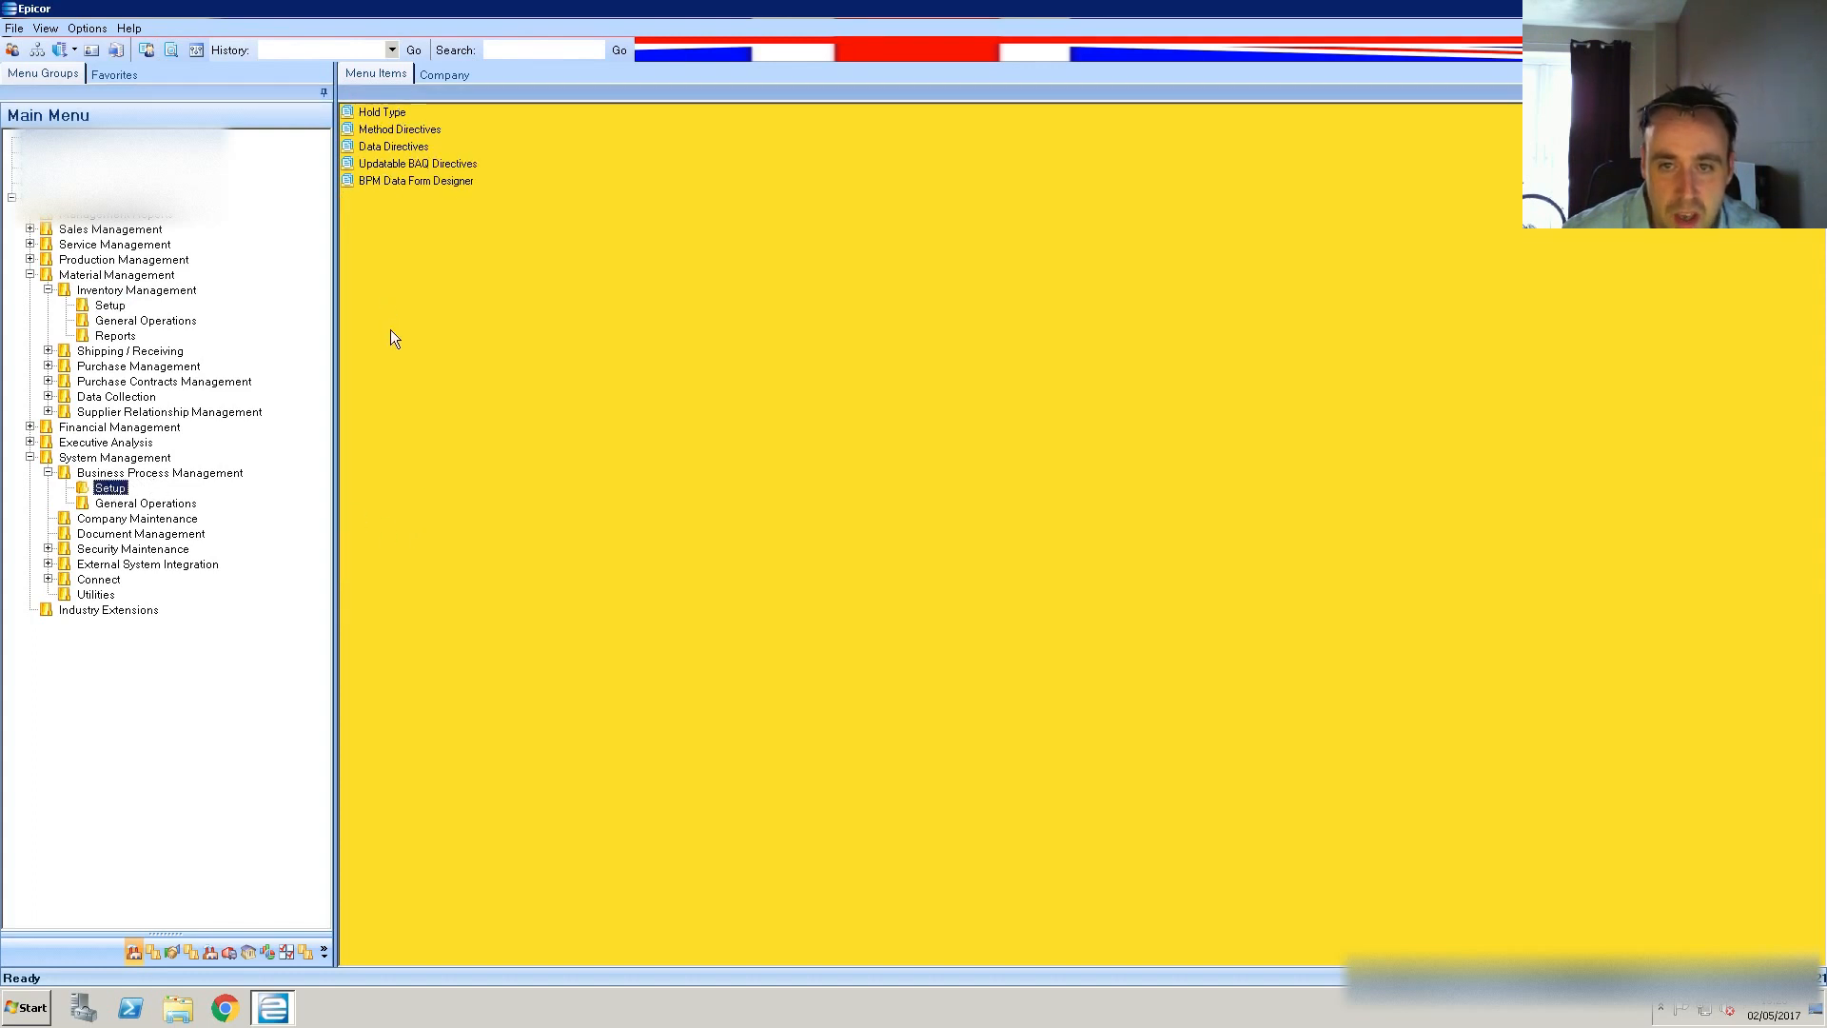
double_click(409, 131)
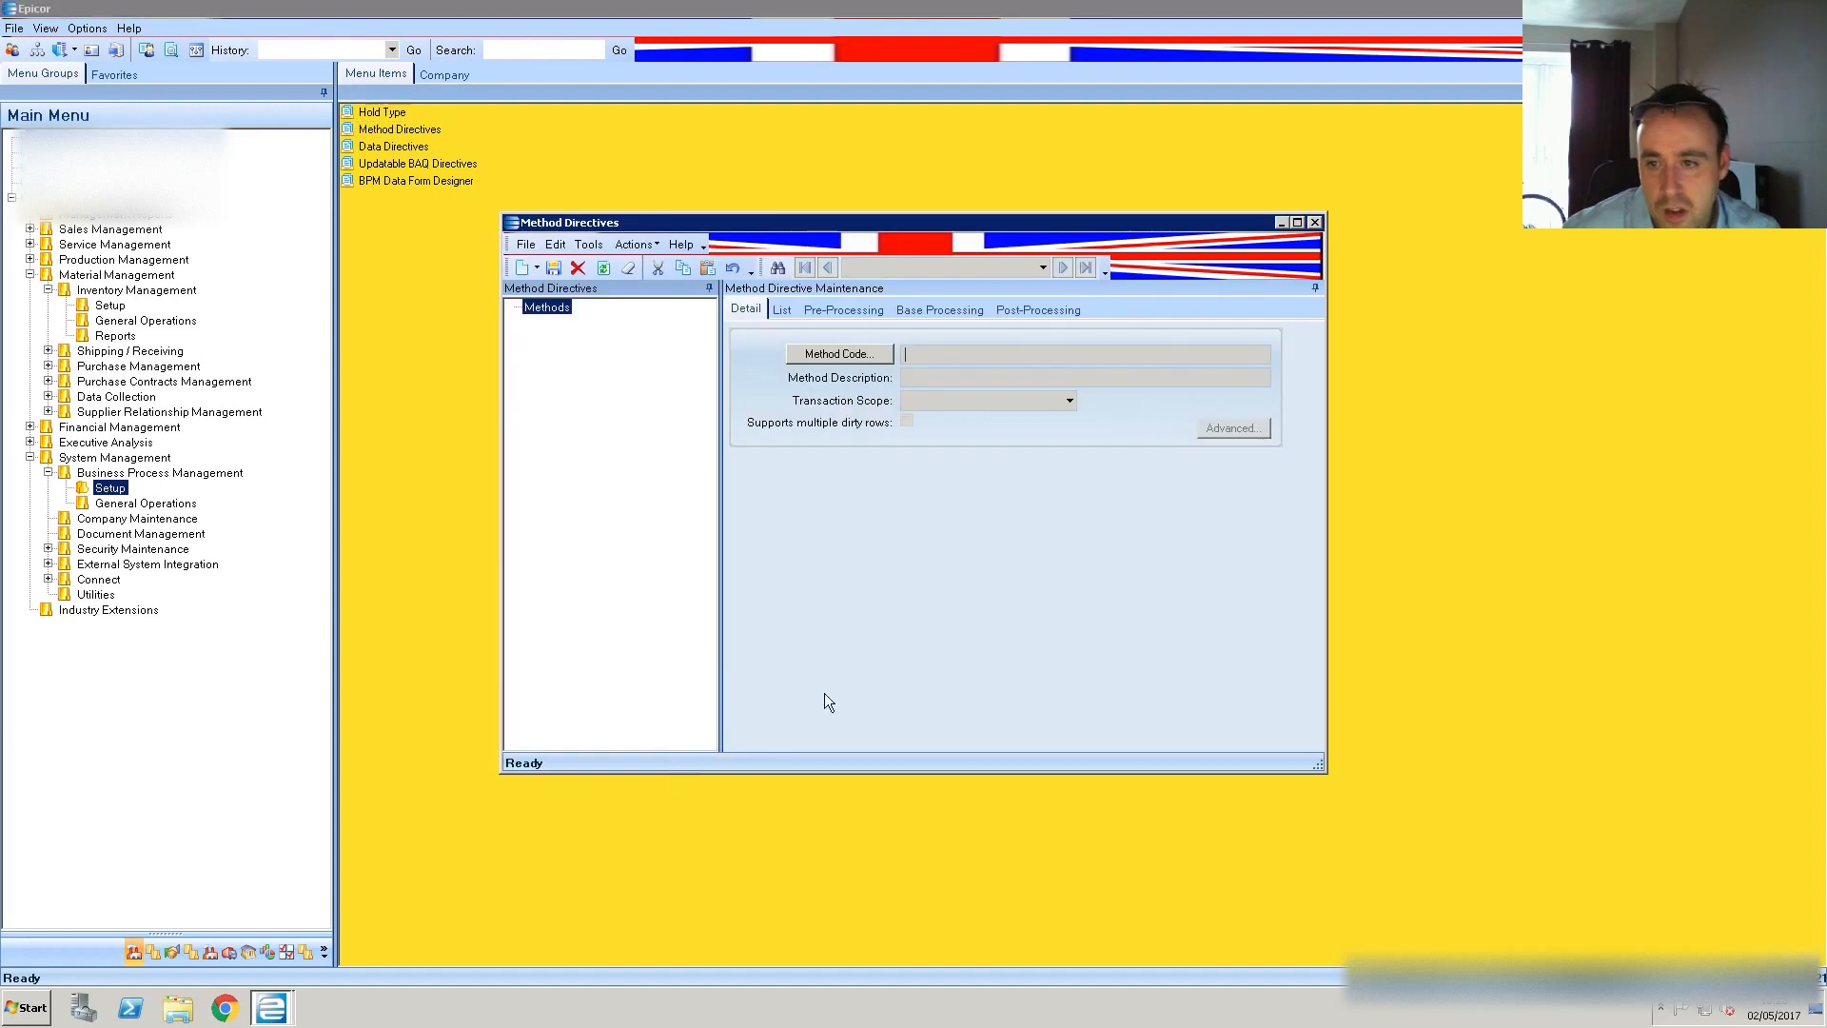
left_click(831, 356)
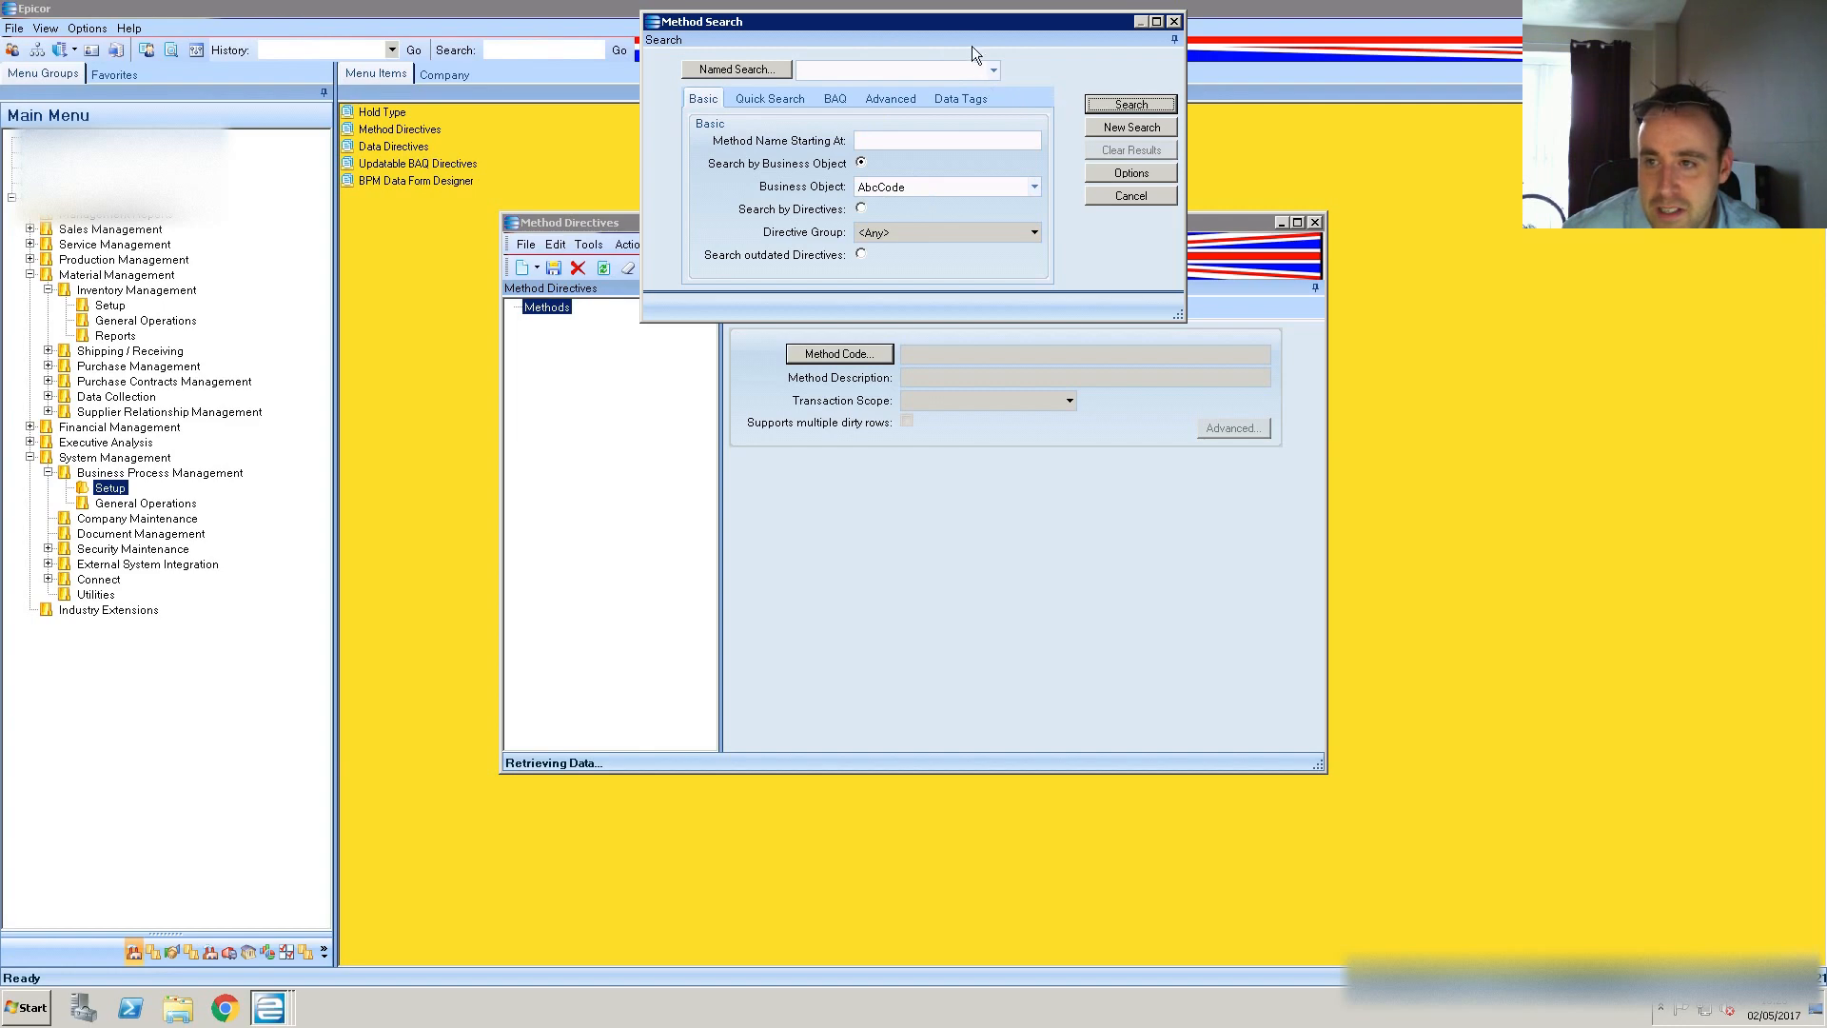
left_click_drag(963, 25, 818, 157)
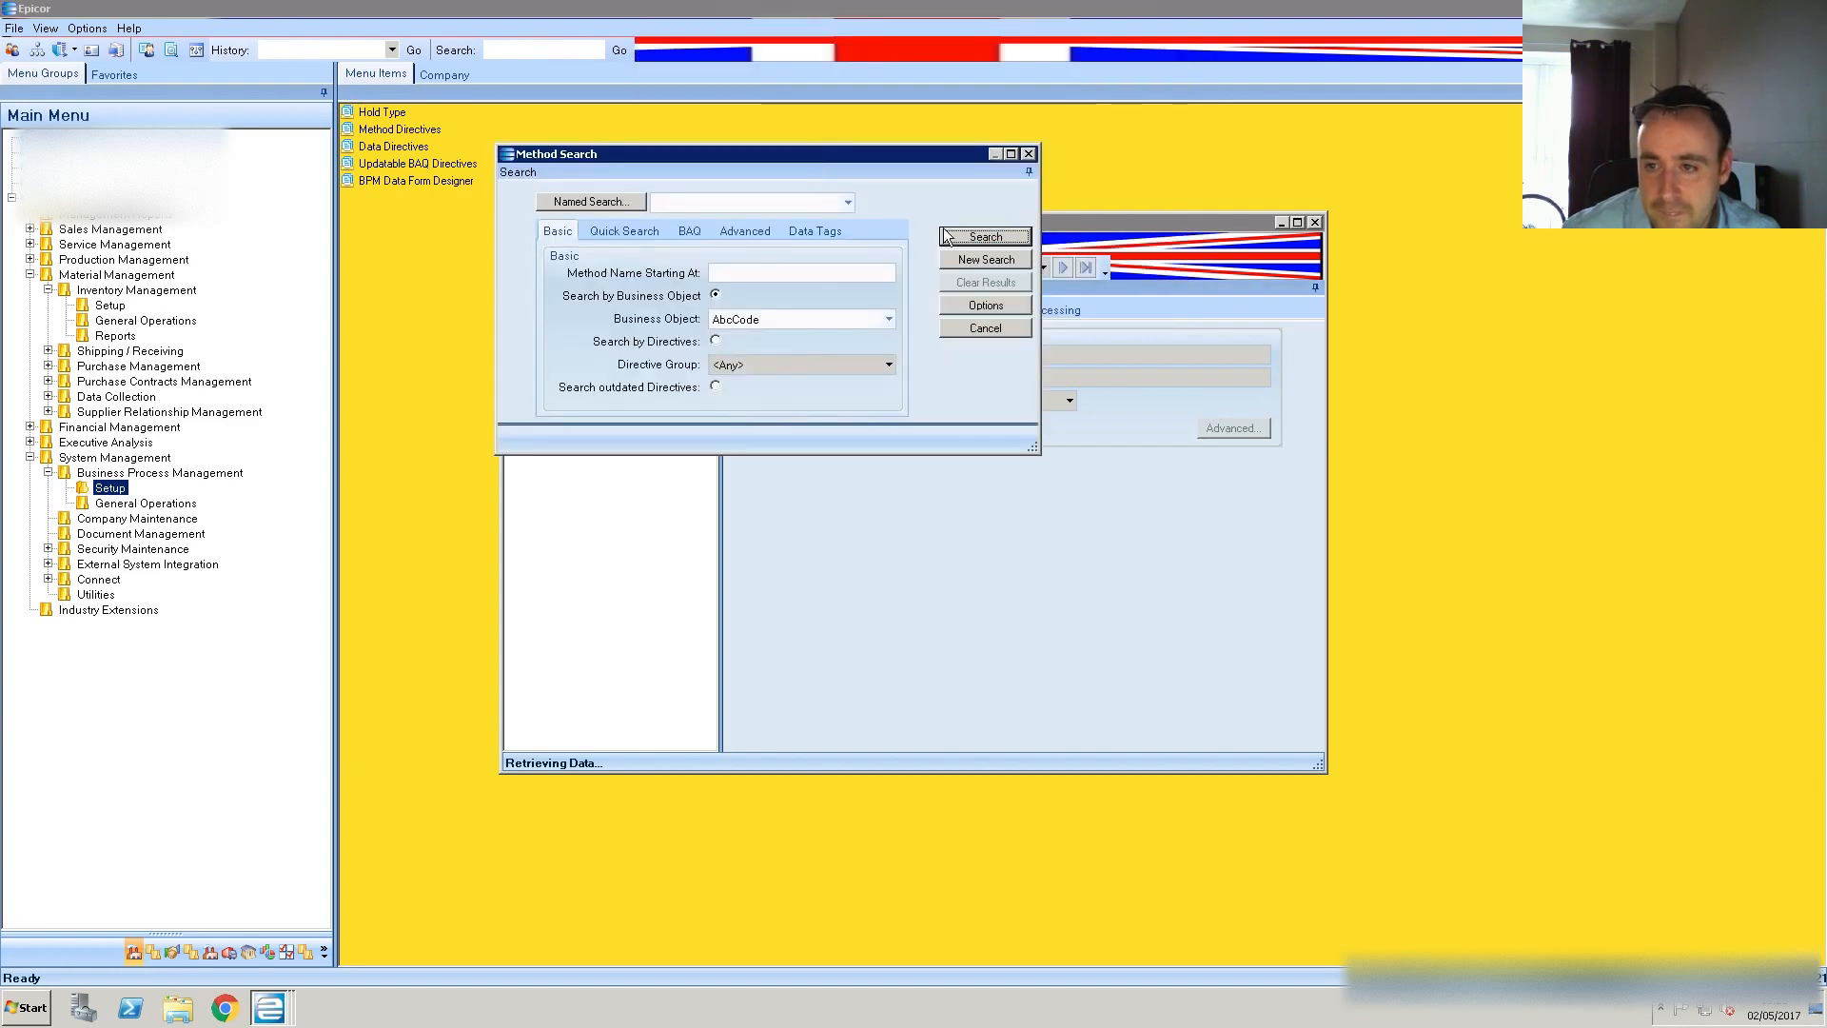
Search for the methods of the Part business object
left_click(888, 321)
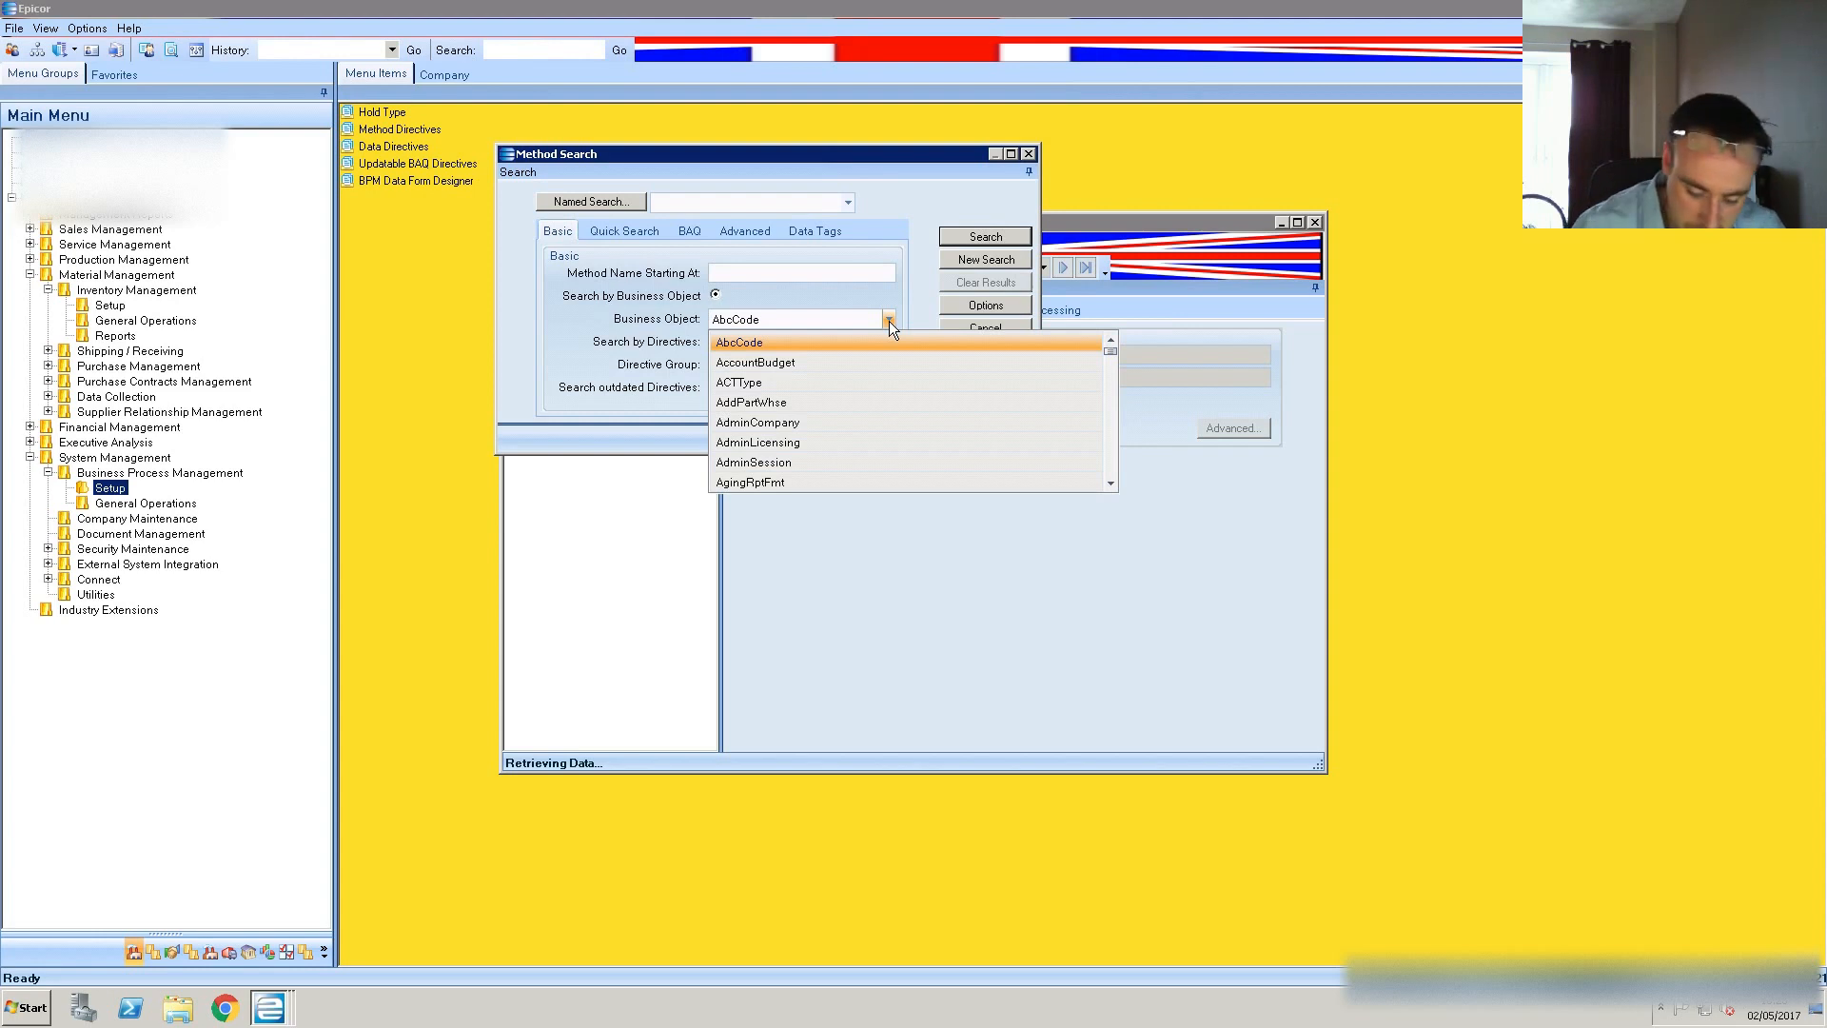
key("p")
scroll(906, 403, "down", 3)
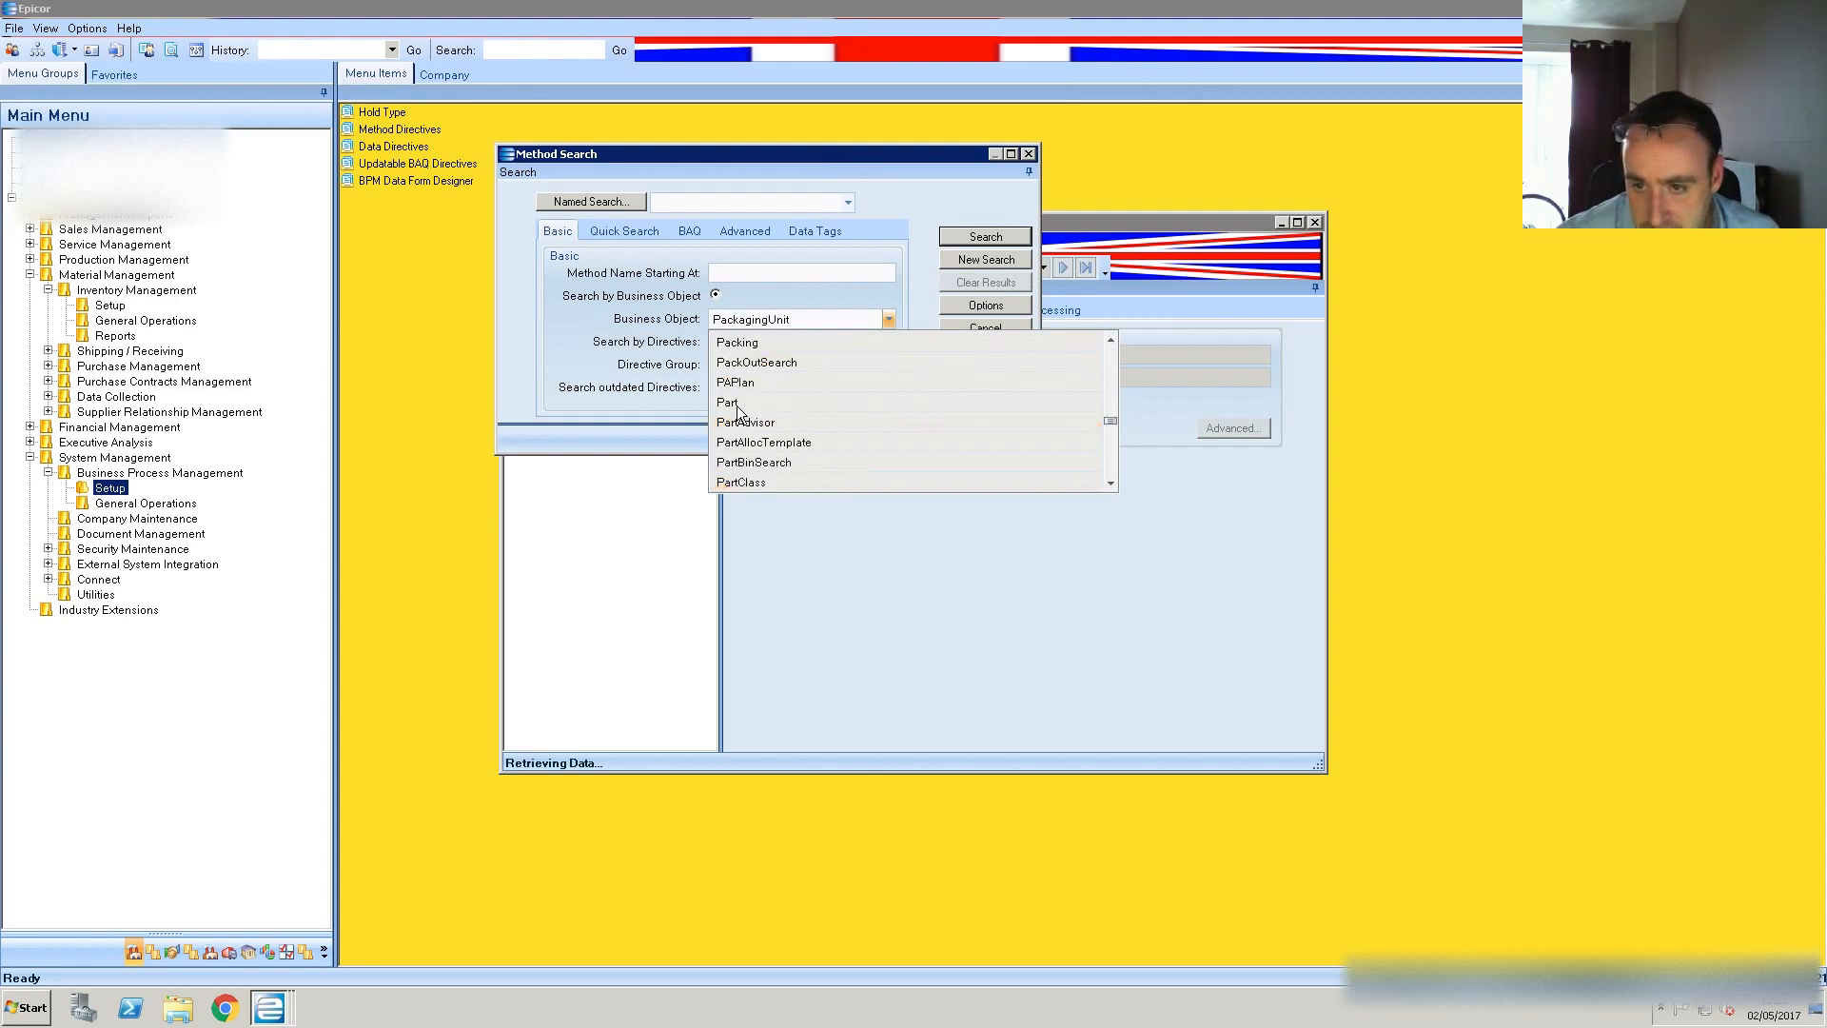
left_click(729, 403)
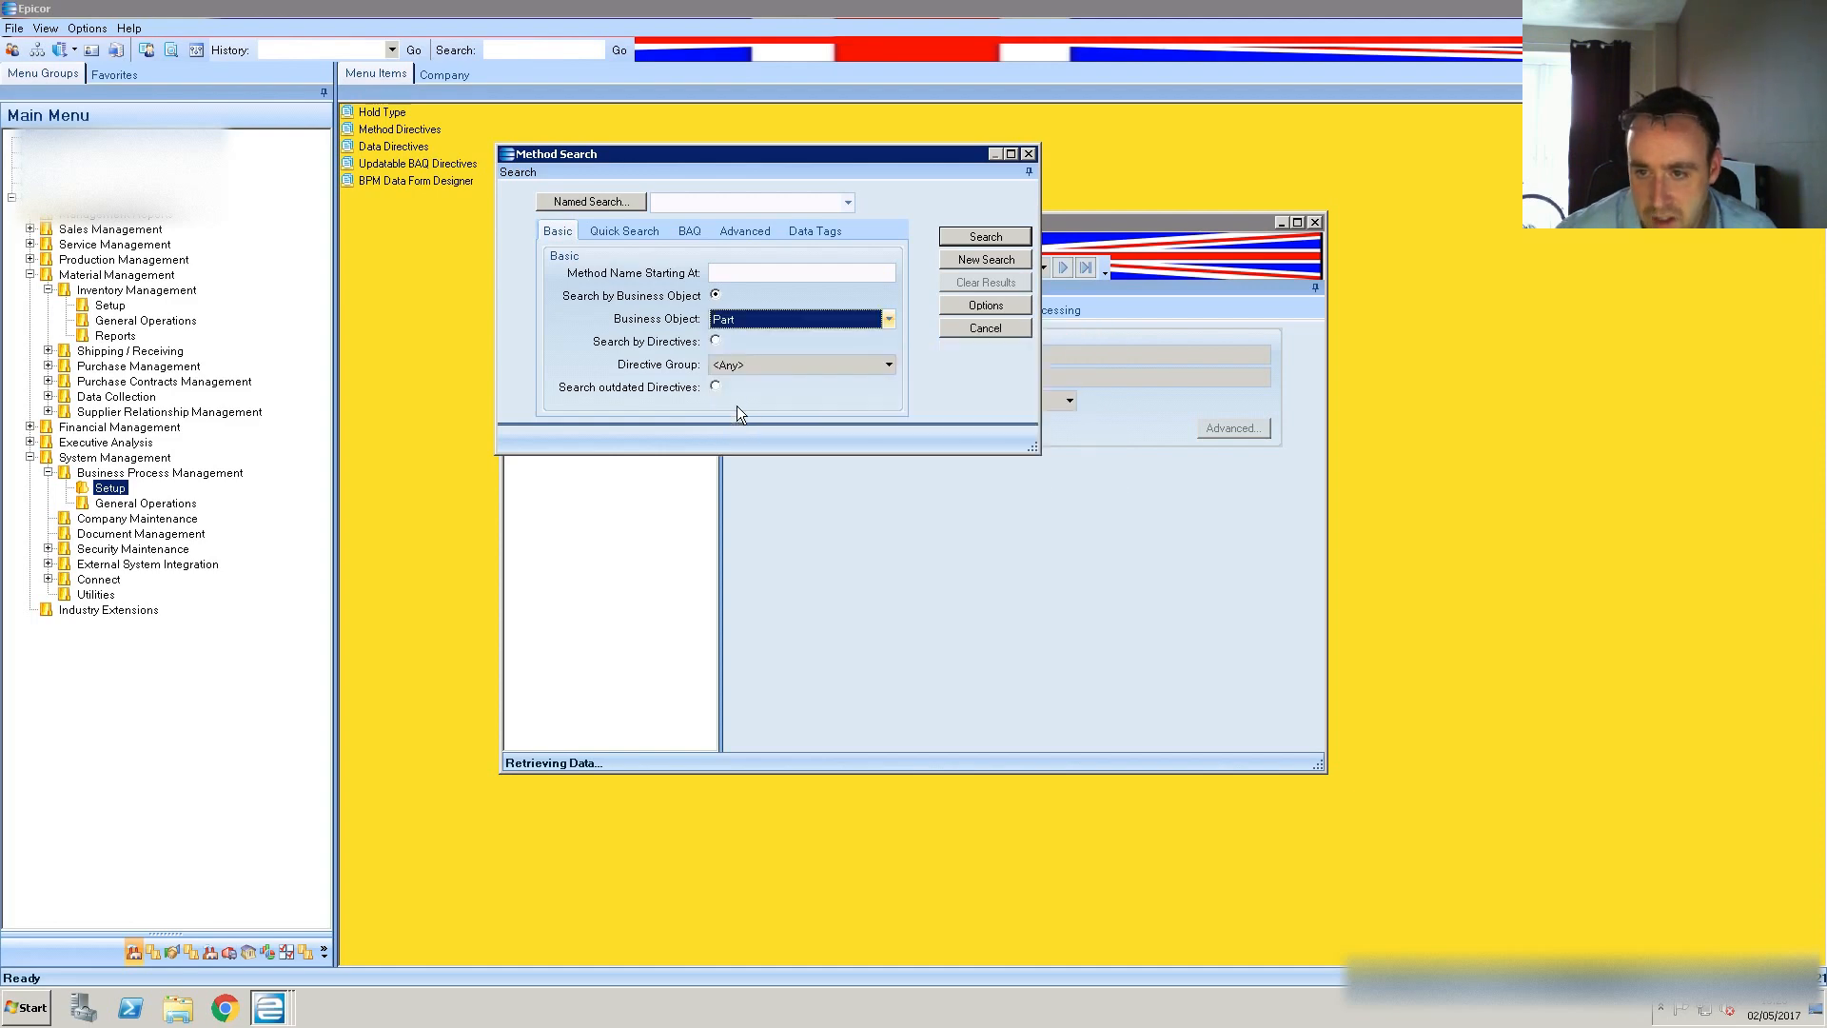
left_click(961, 239)
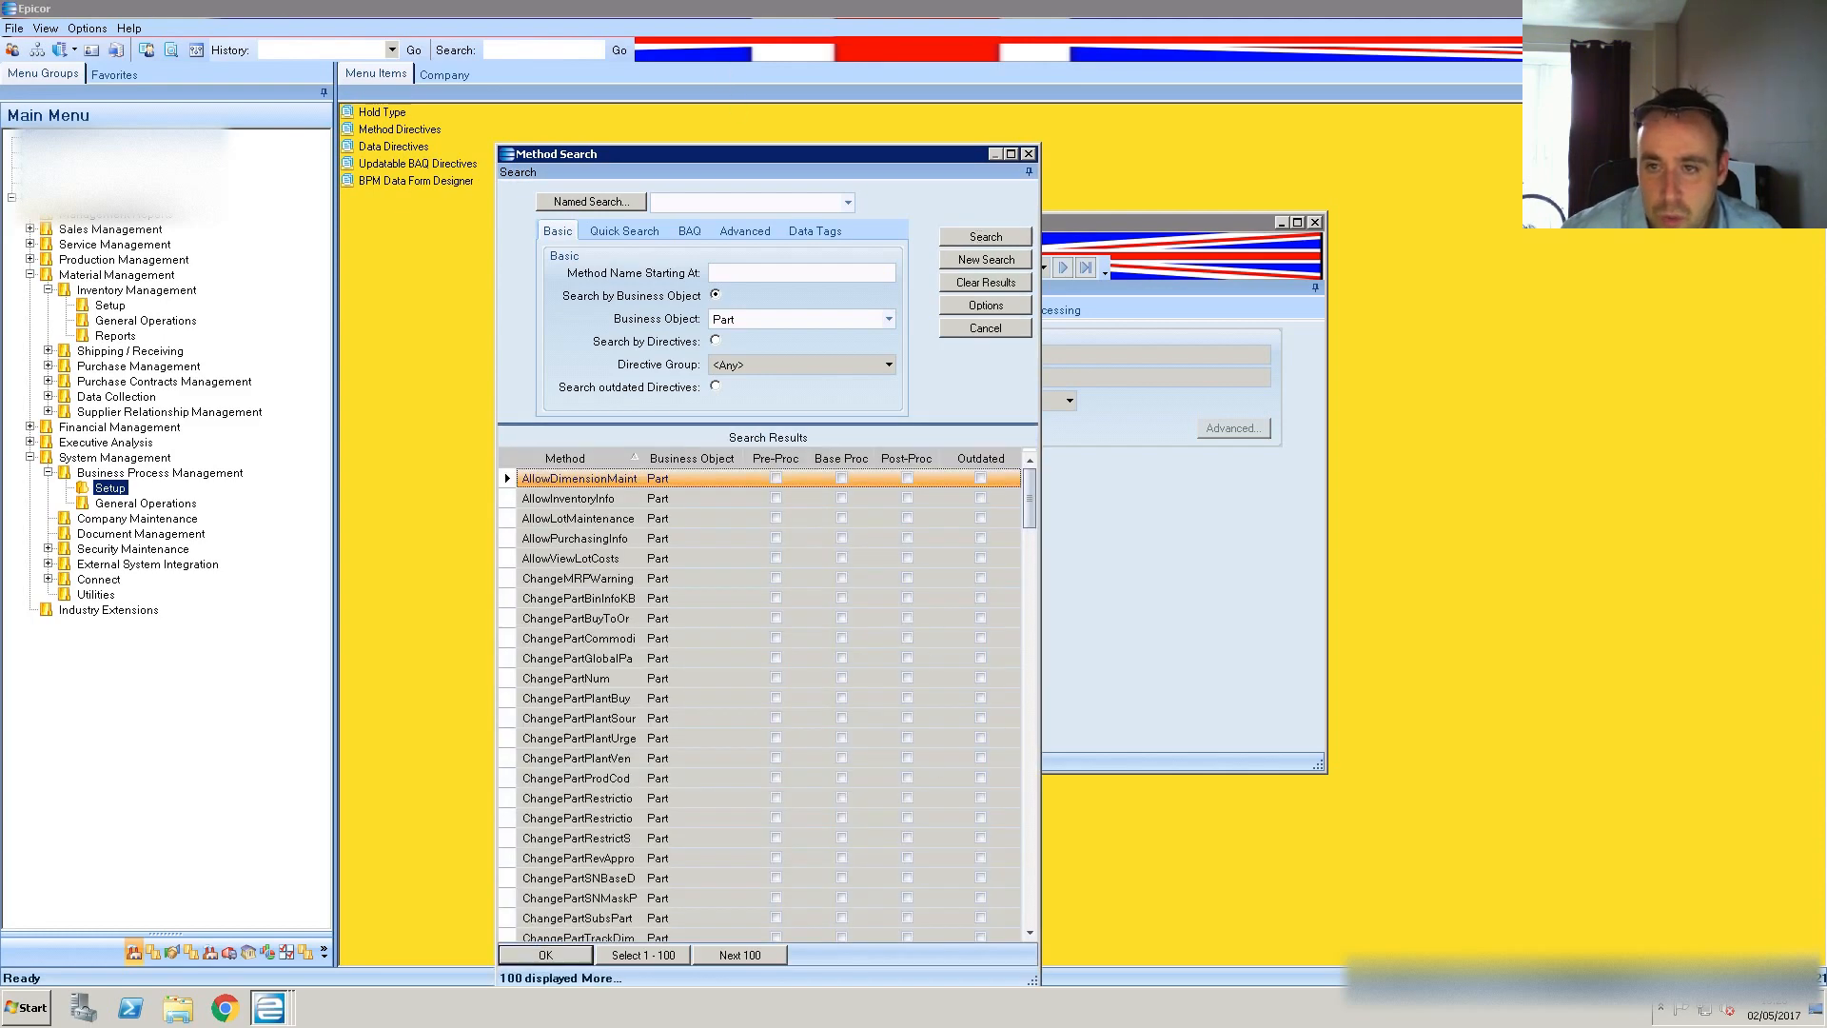
left_click_drag(671, 151, 614, 53)
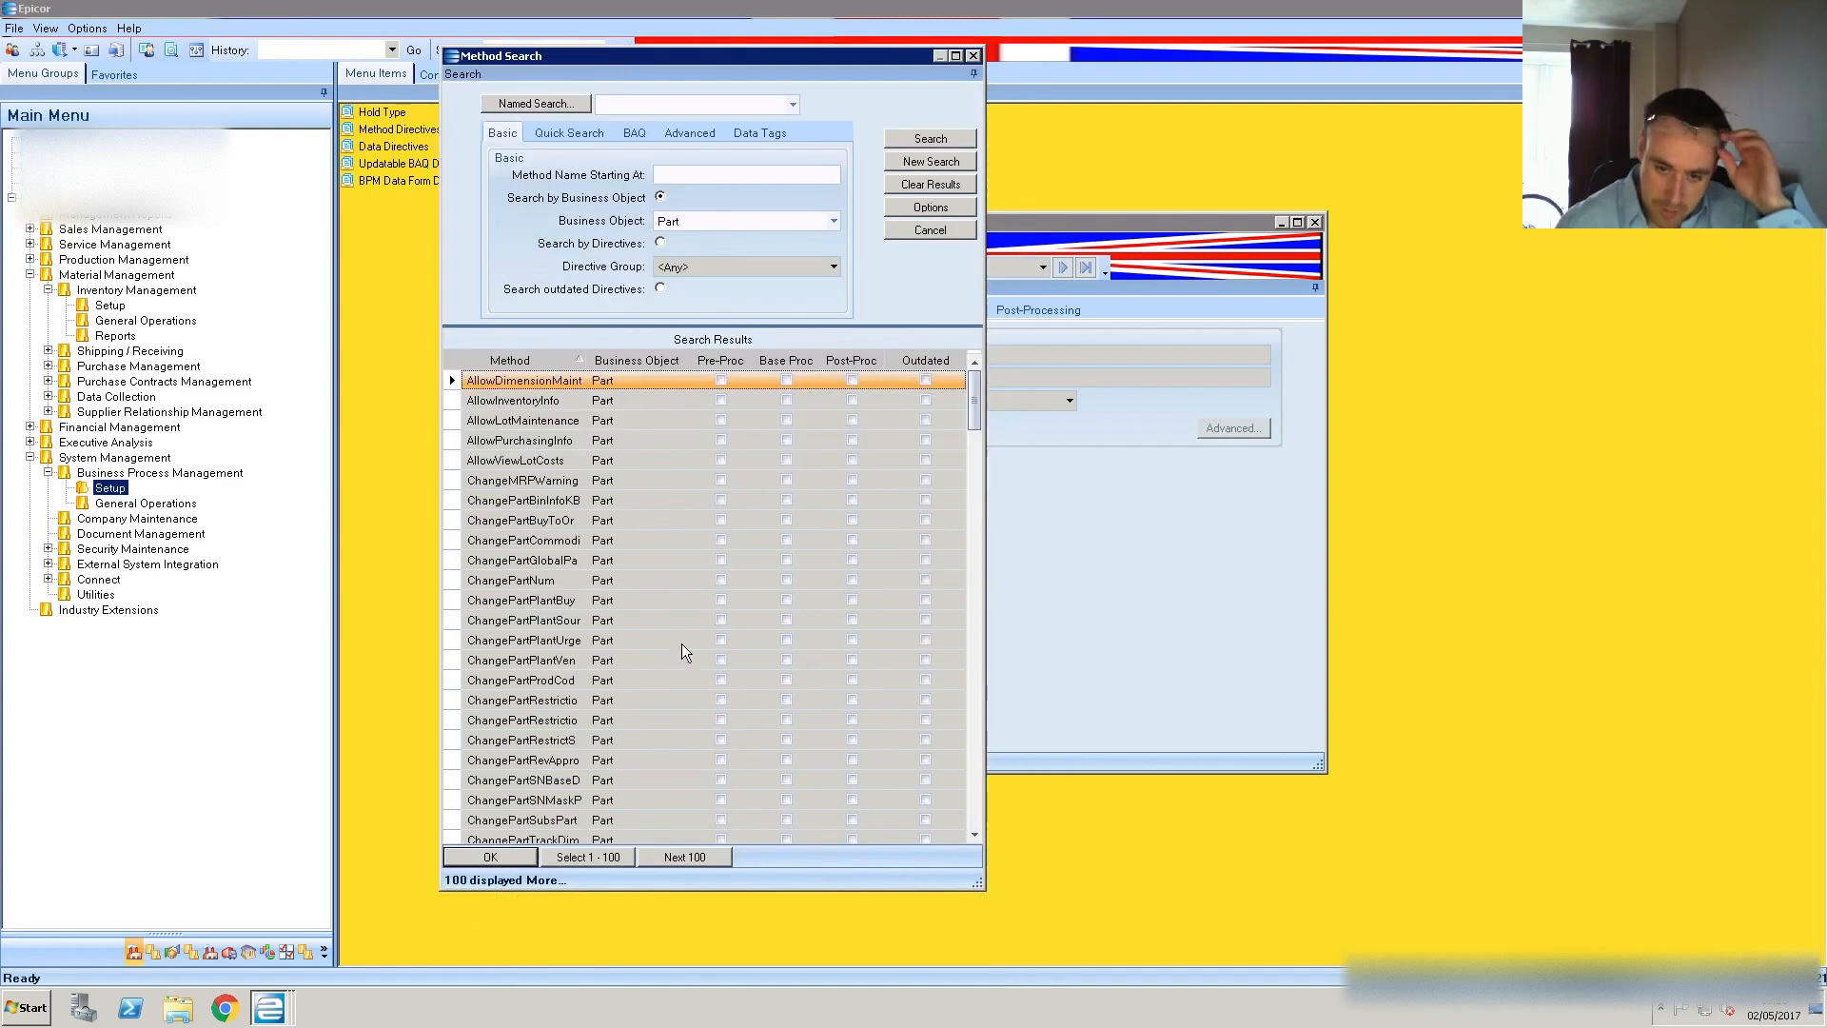
Find the GetNewPart method in the search results and load it into Method Directives
scroll(671, 586, "down", 1)
scroll(669, 588, "down", 8)
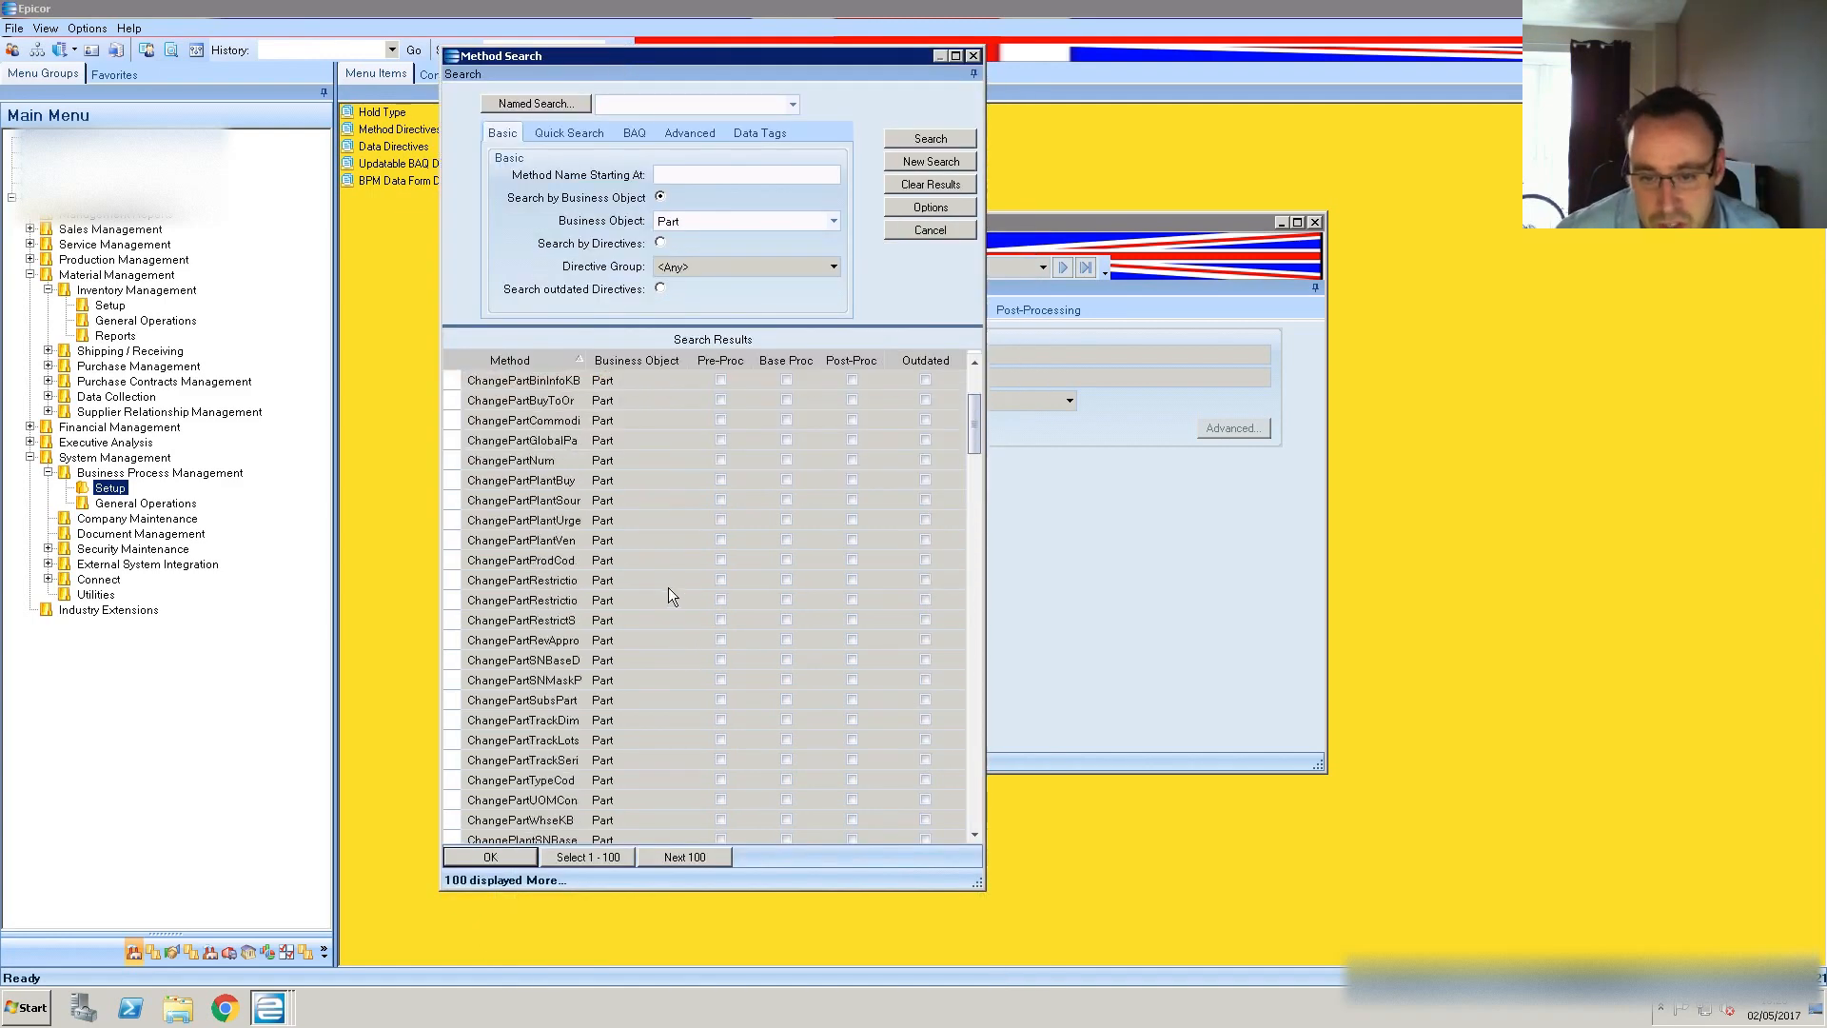
scroll(667, 588, "down", 5)
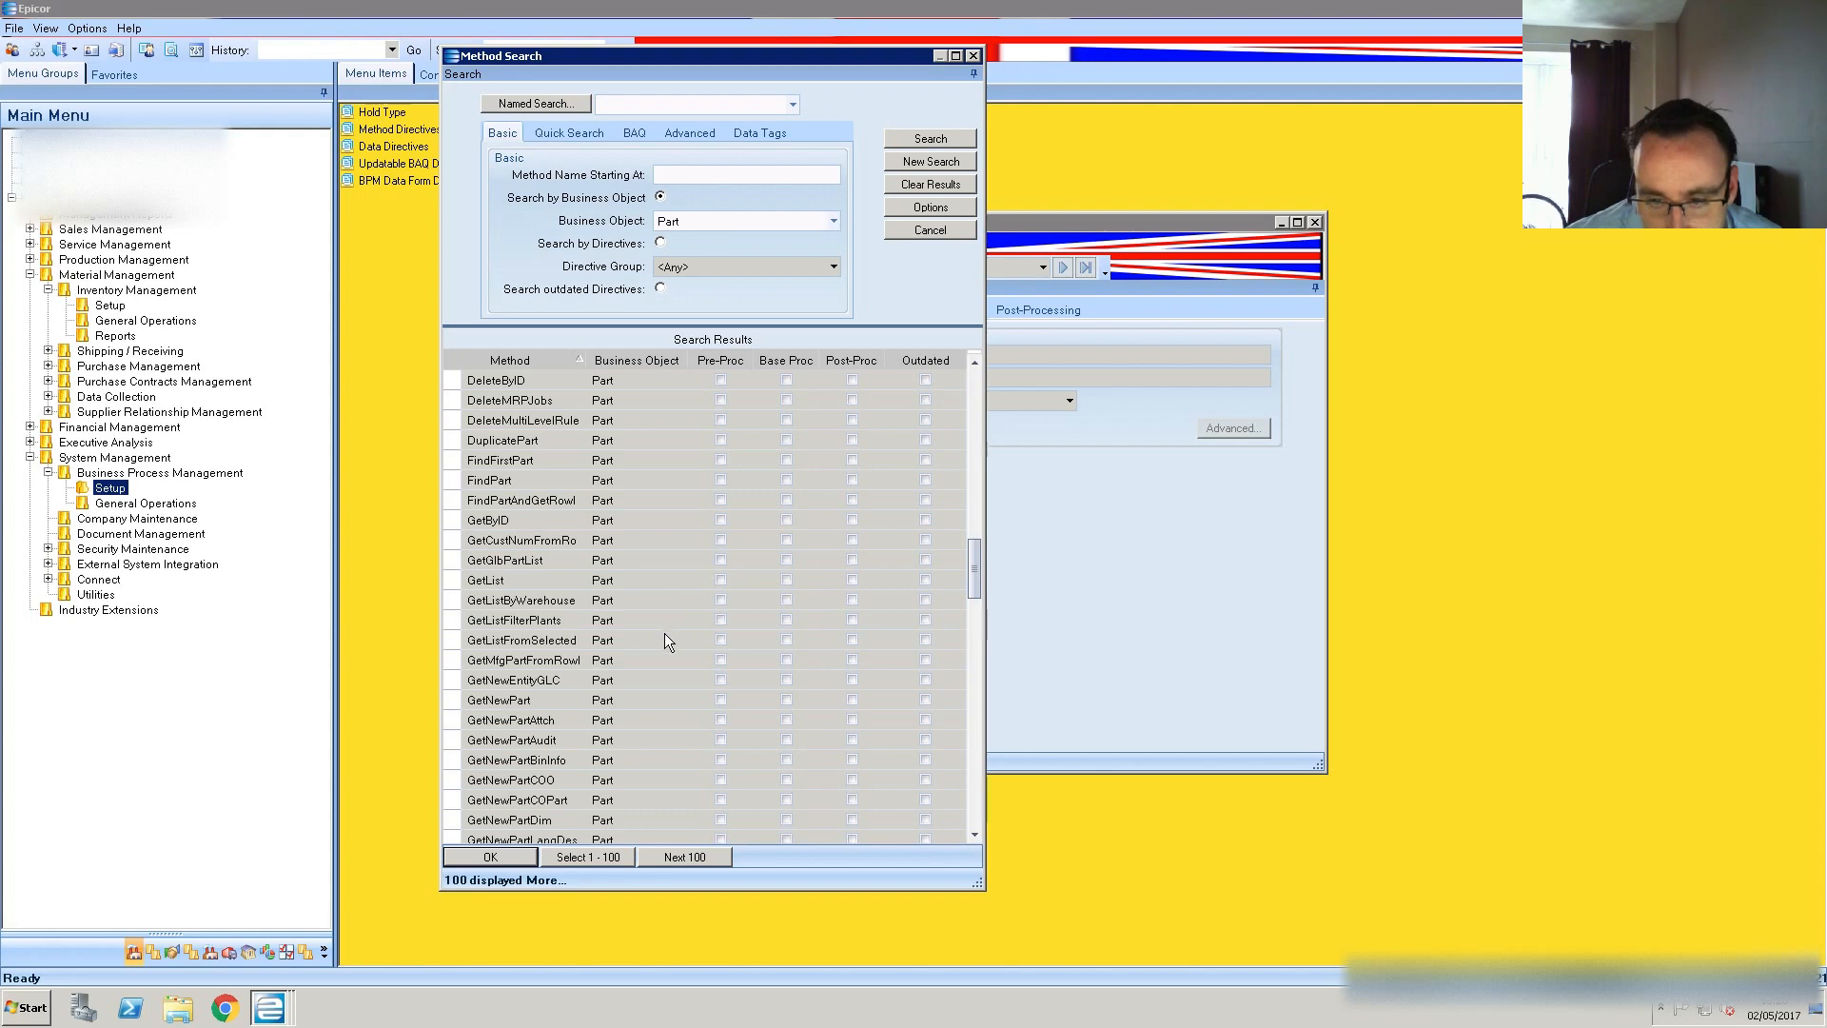
scroll(661, 637, "down", 1)
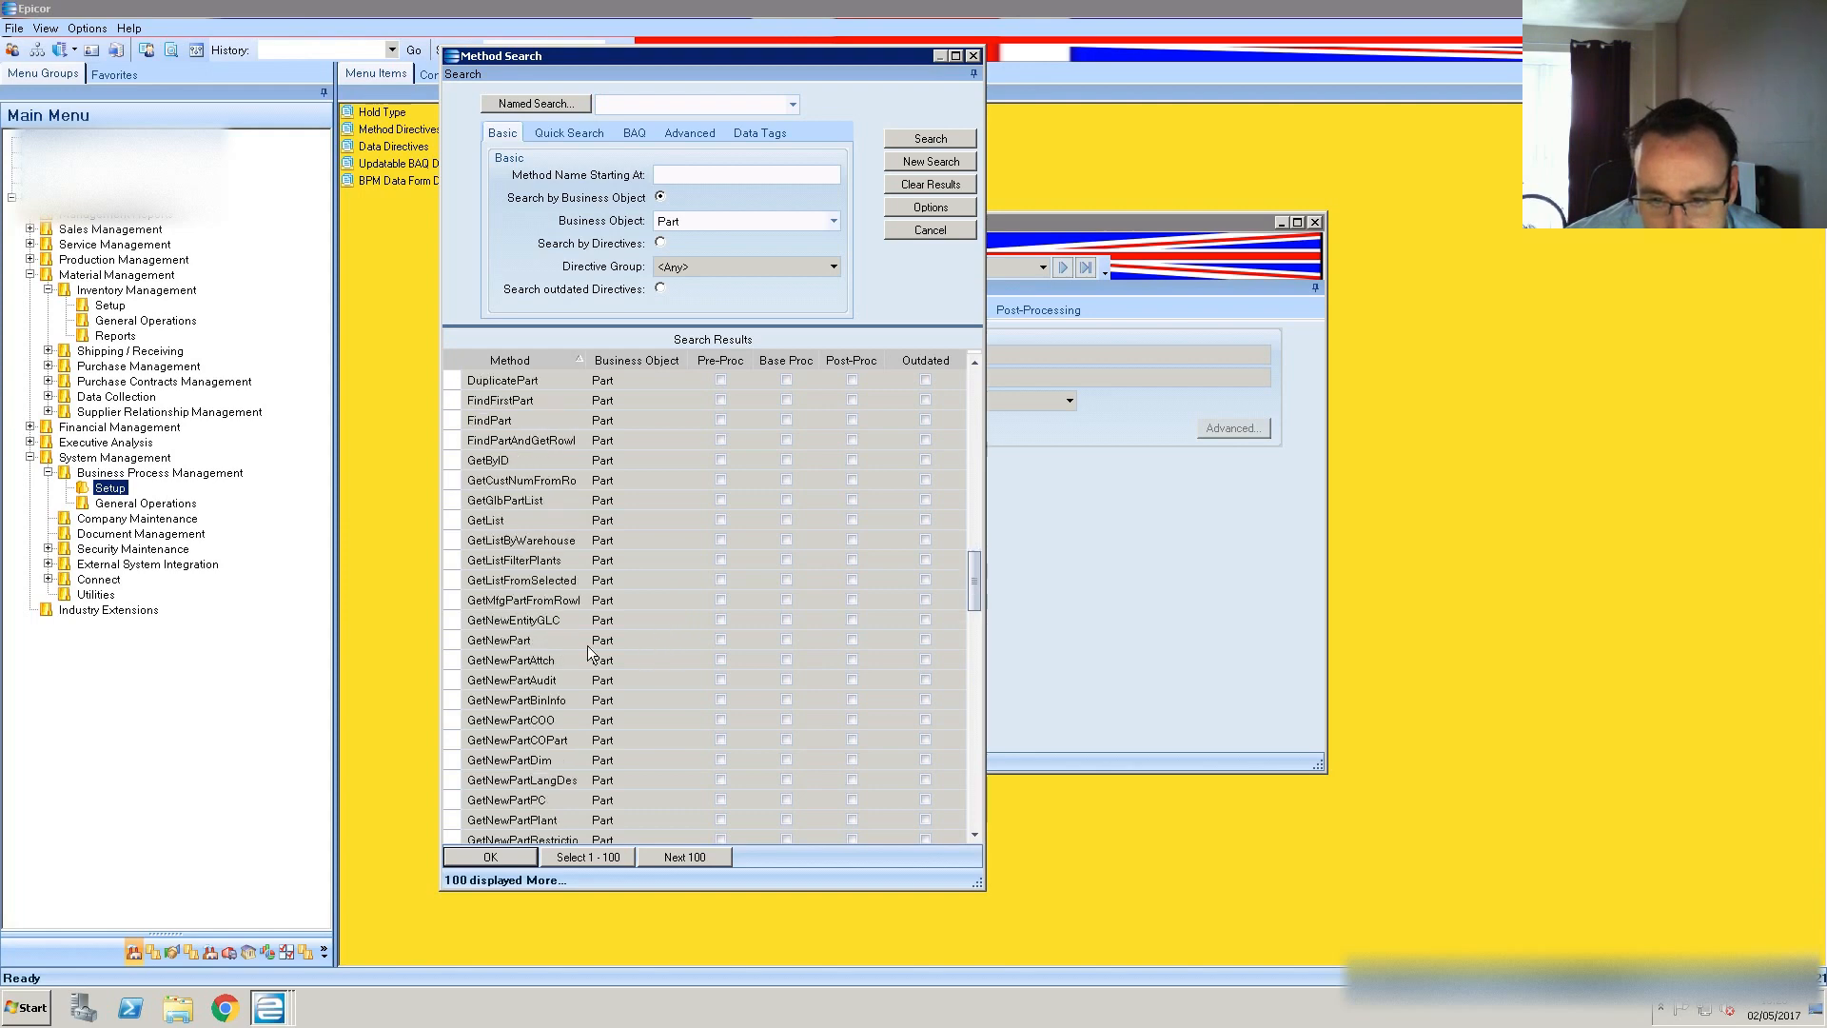
left_click(519, 623)
left_click(519, 643)
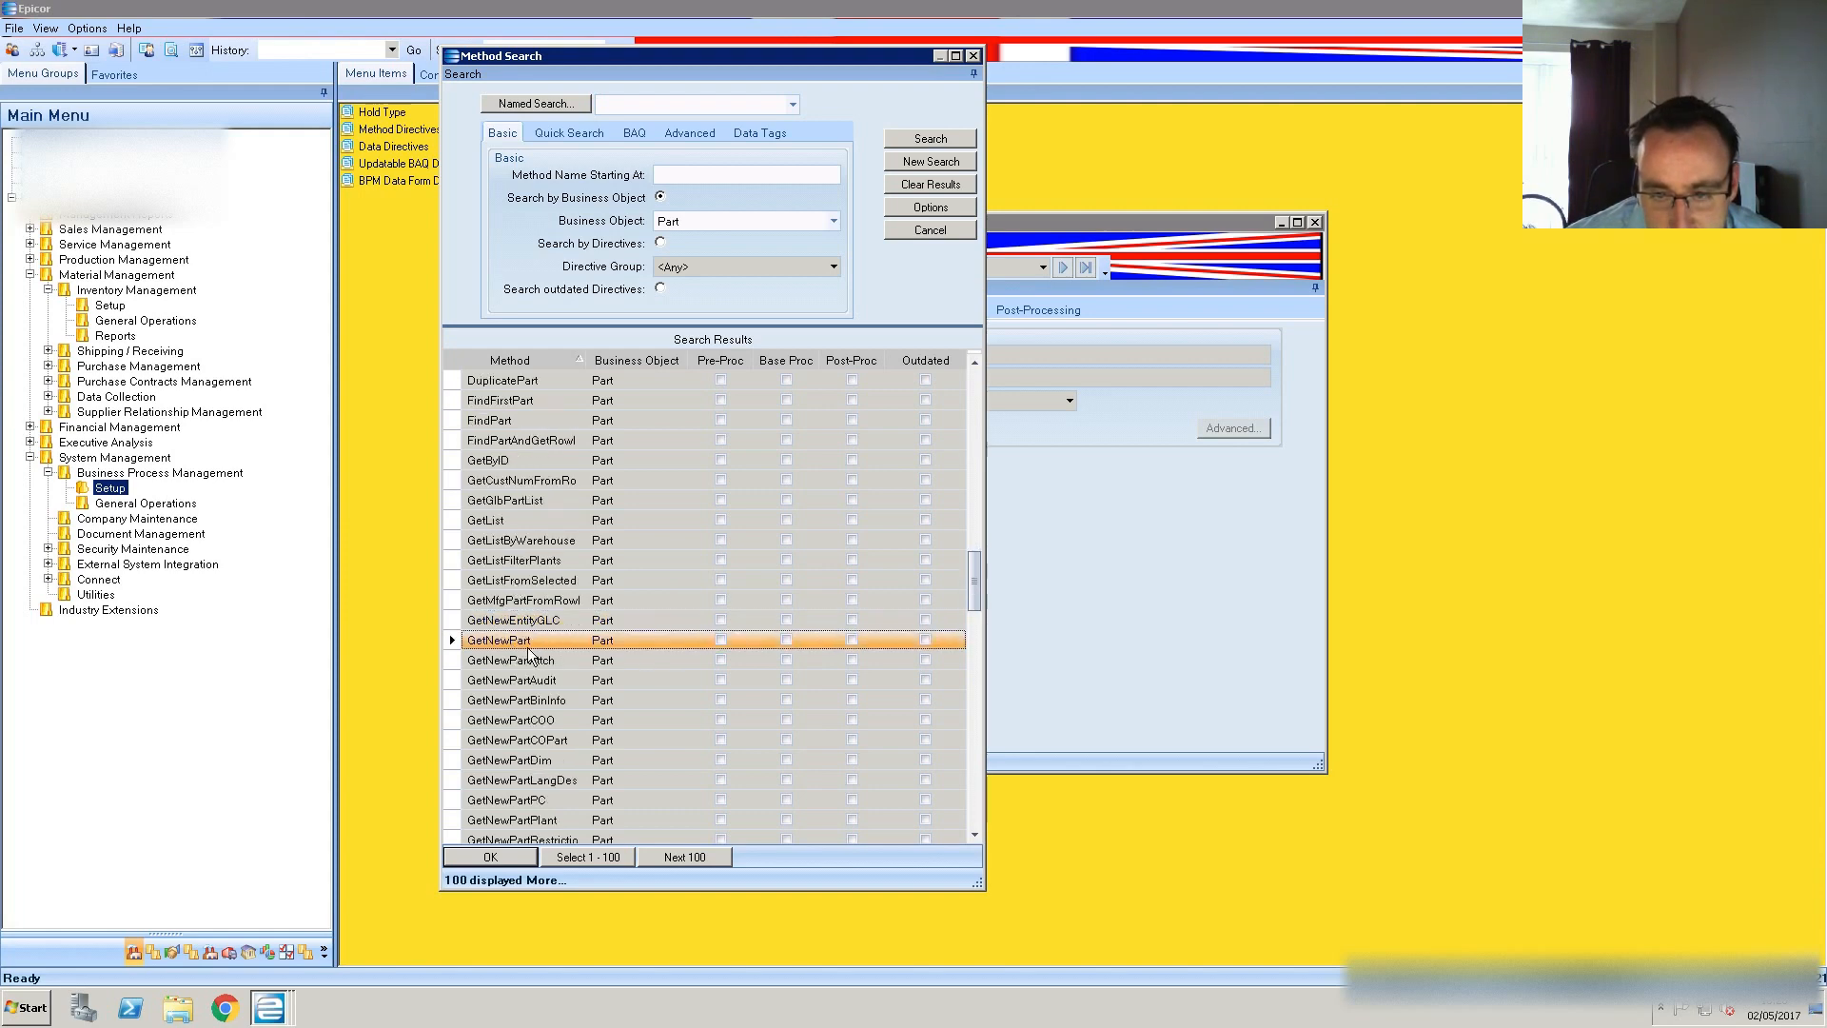
double_click(542, 645)
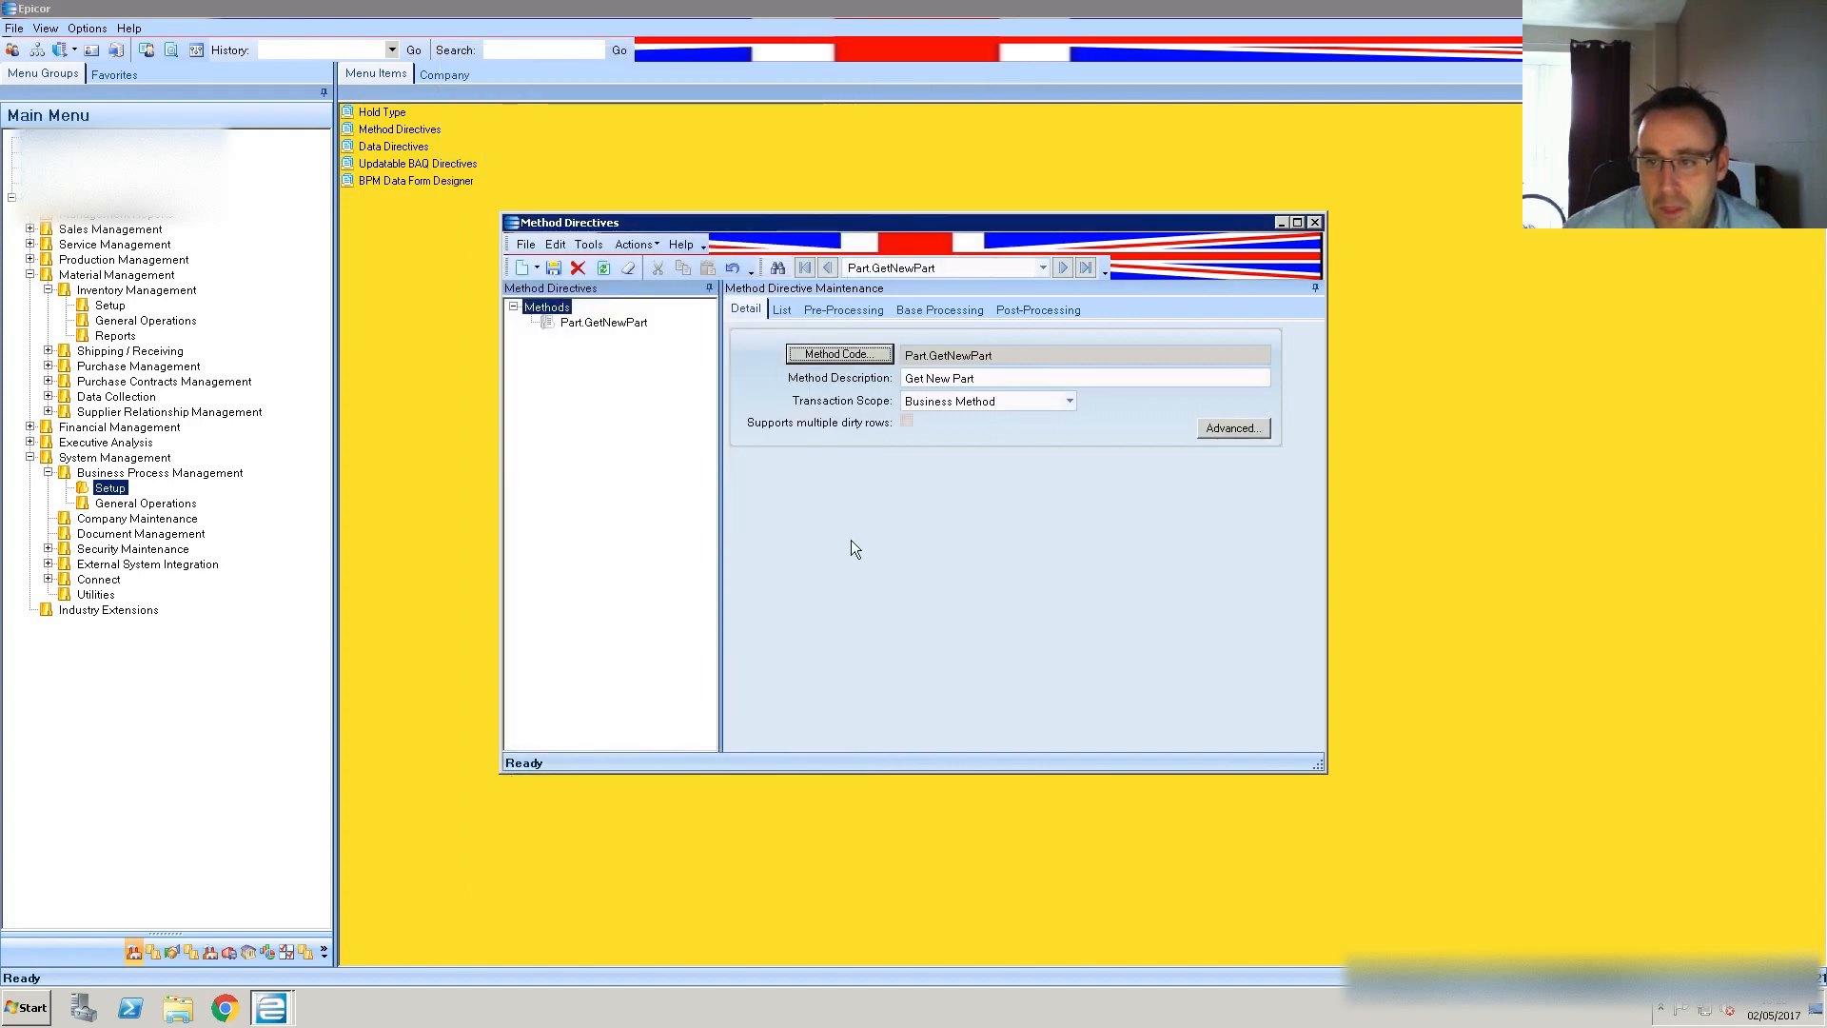
Add a post-processing directive named Default in group RA_Part_Entry, enabled and with Prevent Endless Loops switched on
left_click(538, 270)
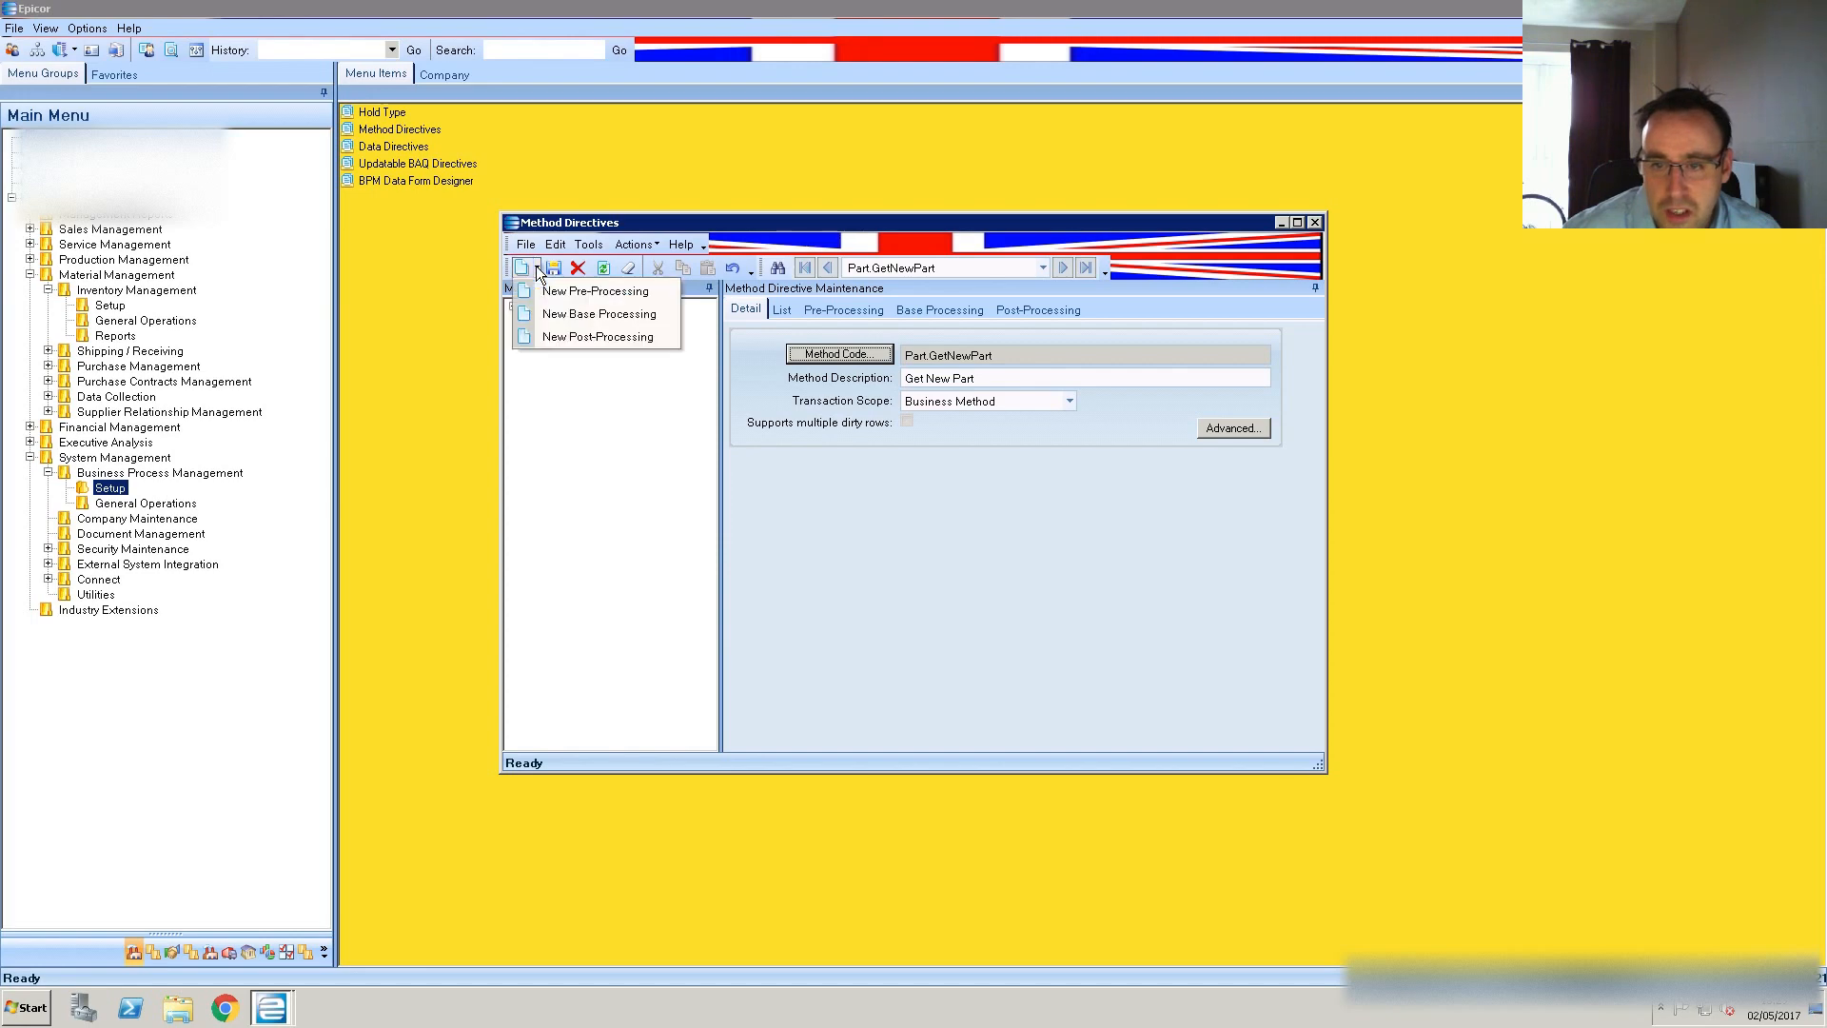
left_click(584, 337)
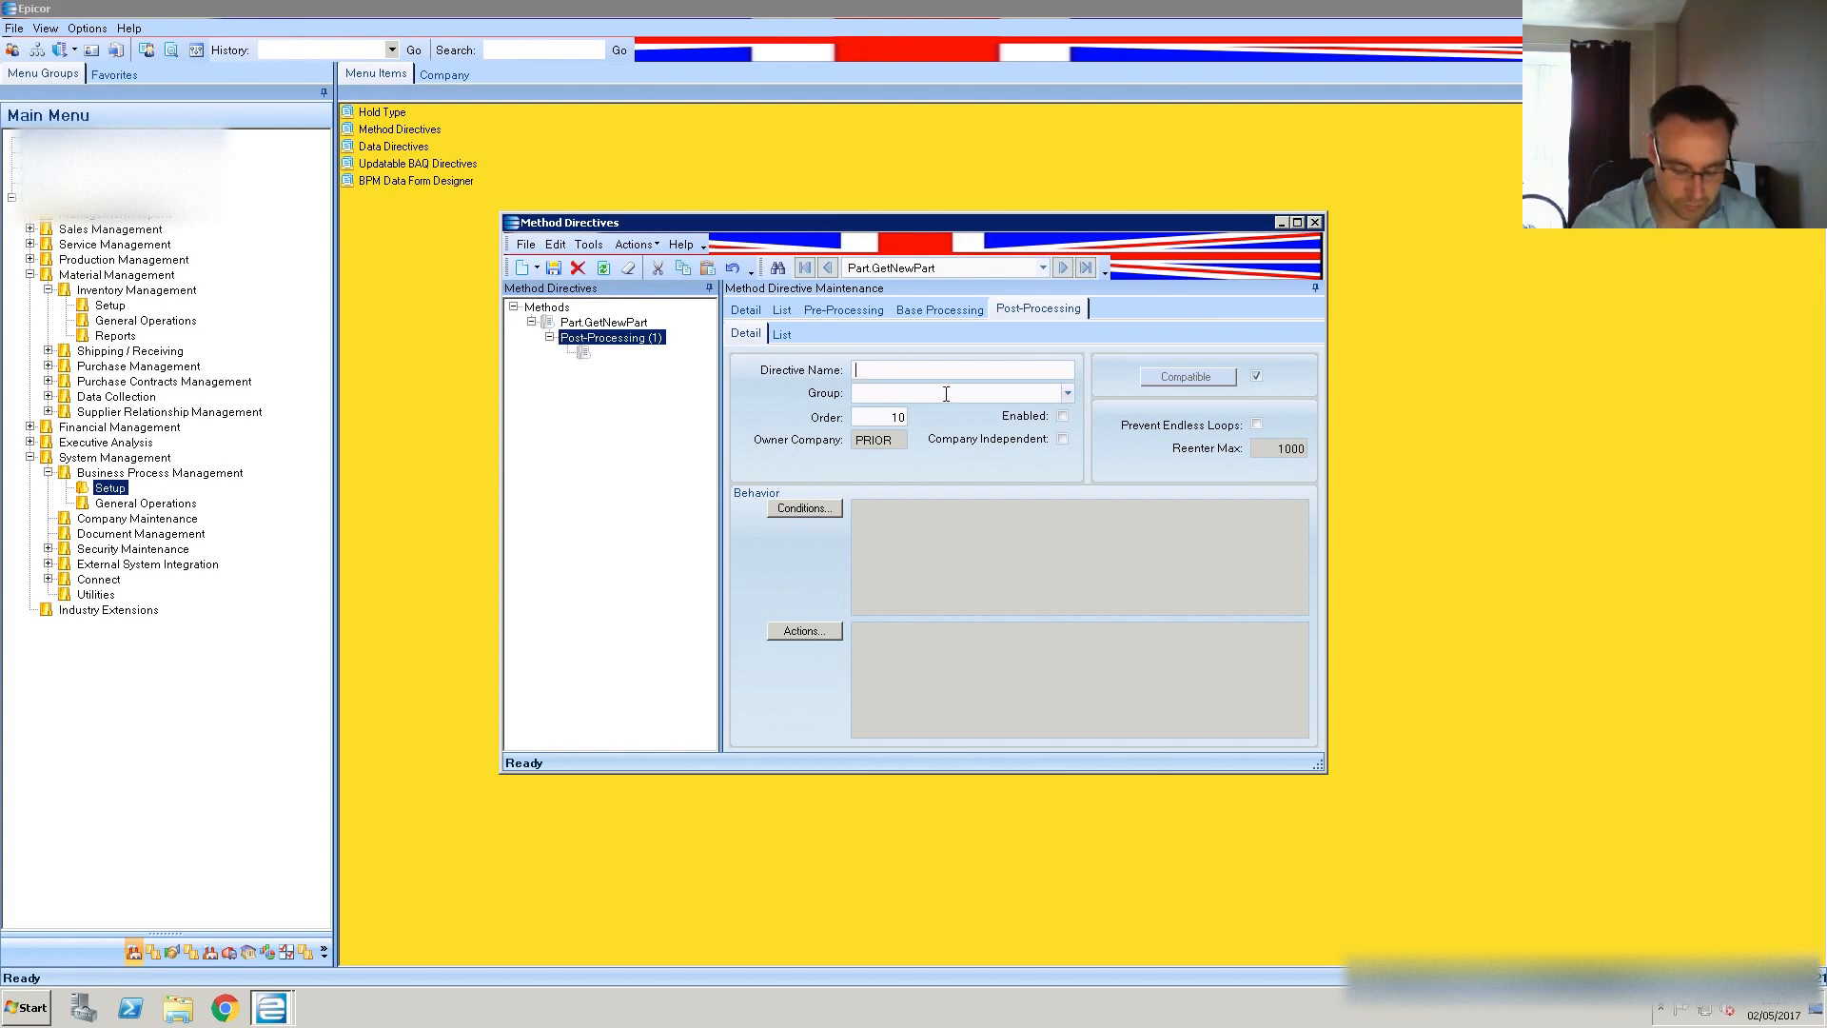
type("Default")
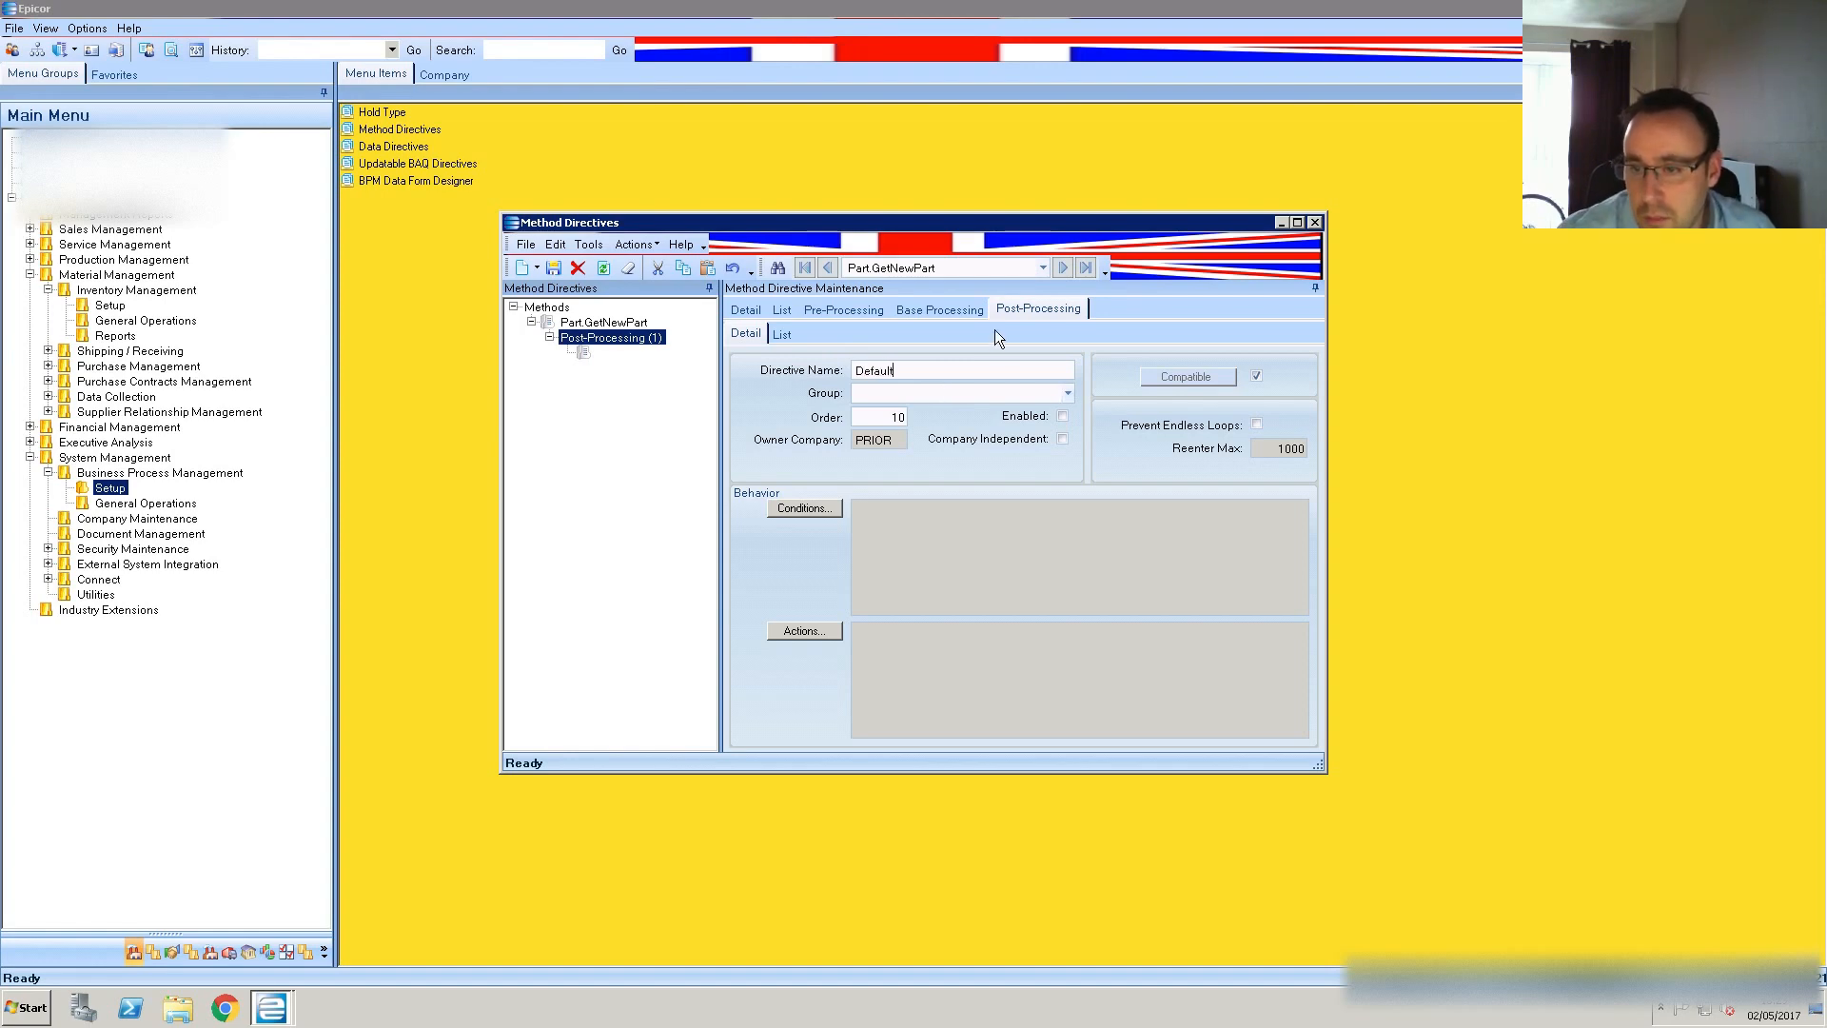
left_click(1068, 393)
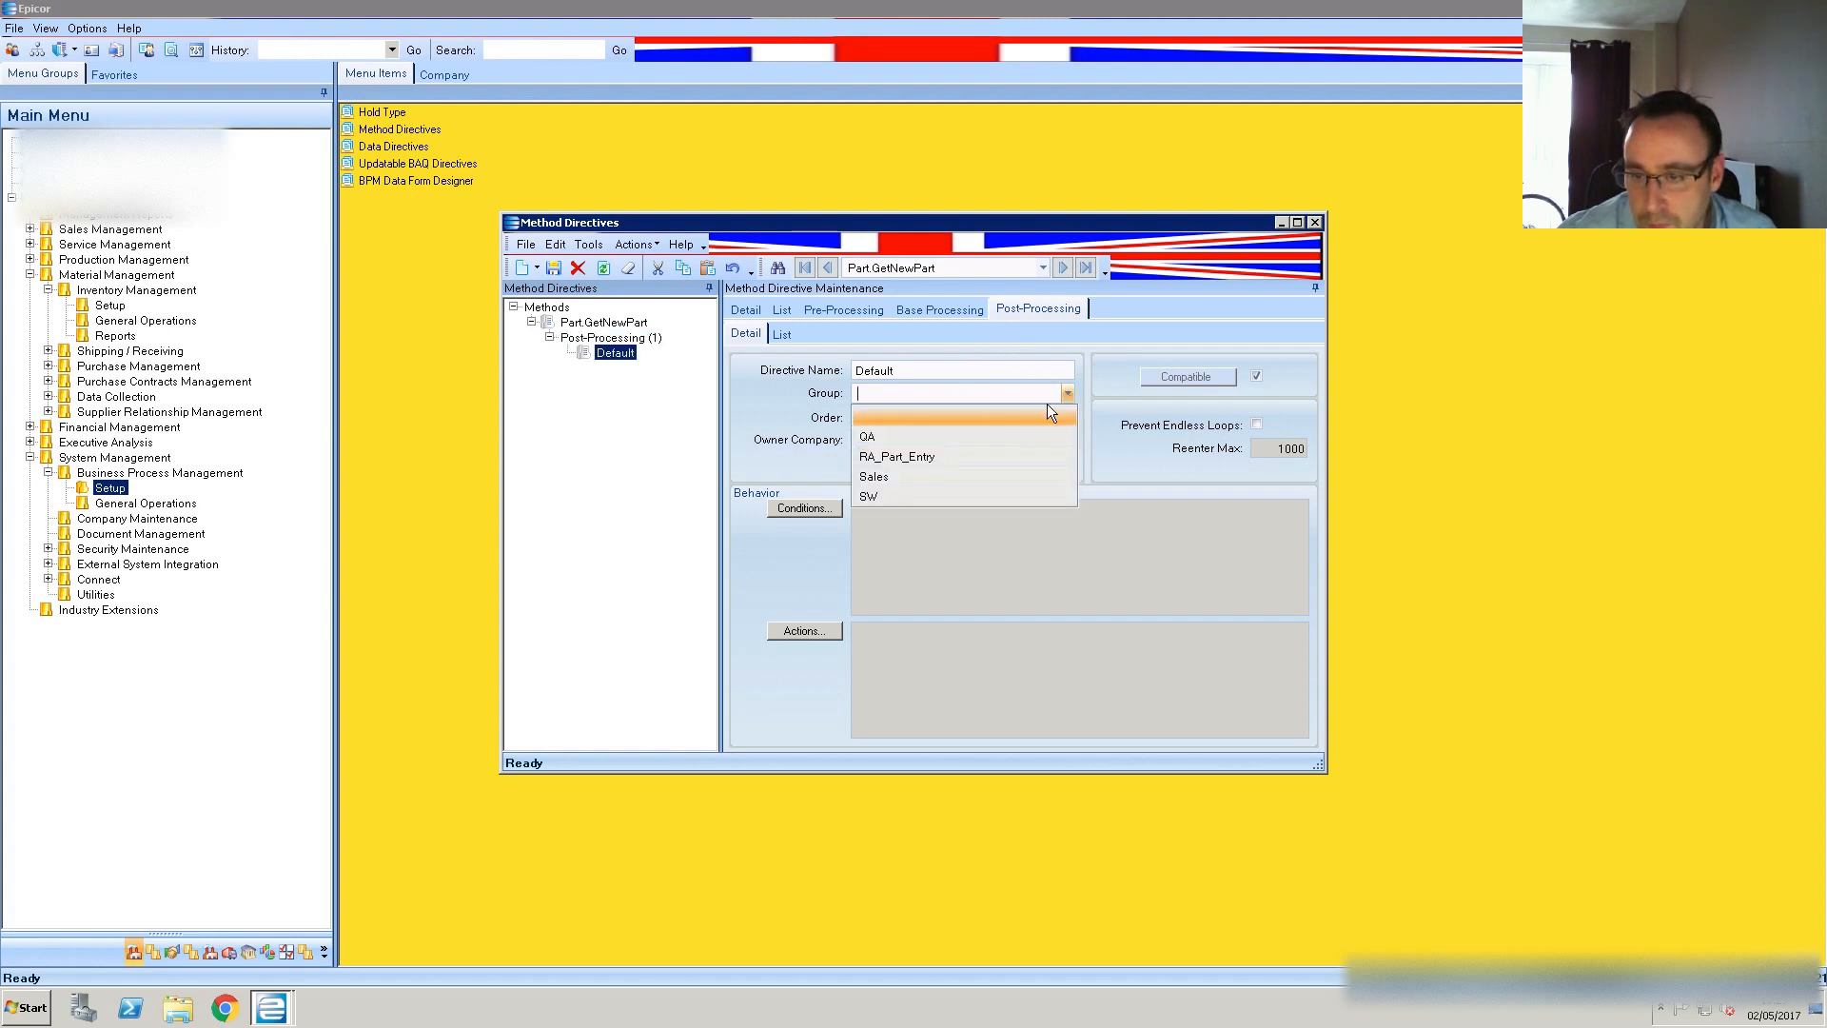
left_click(928, 456)
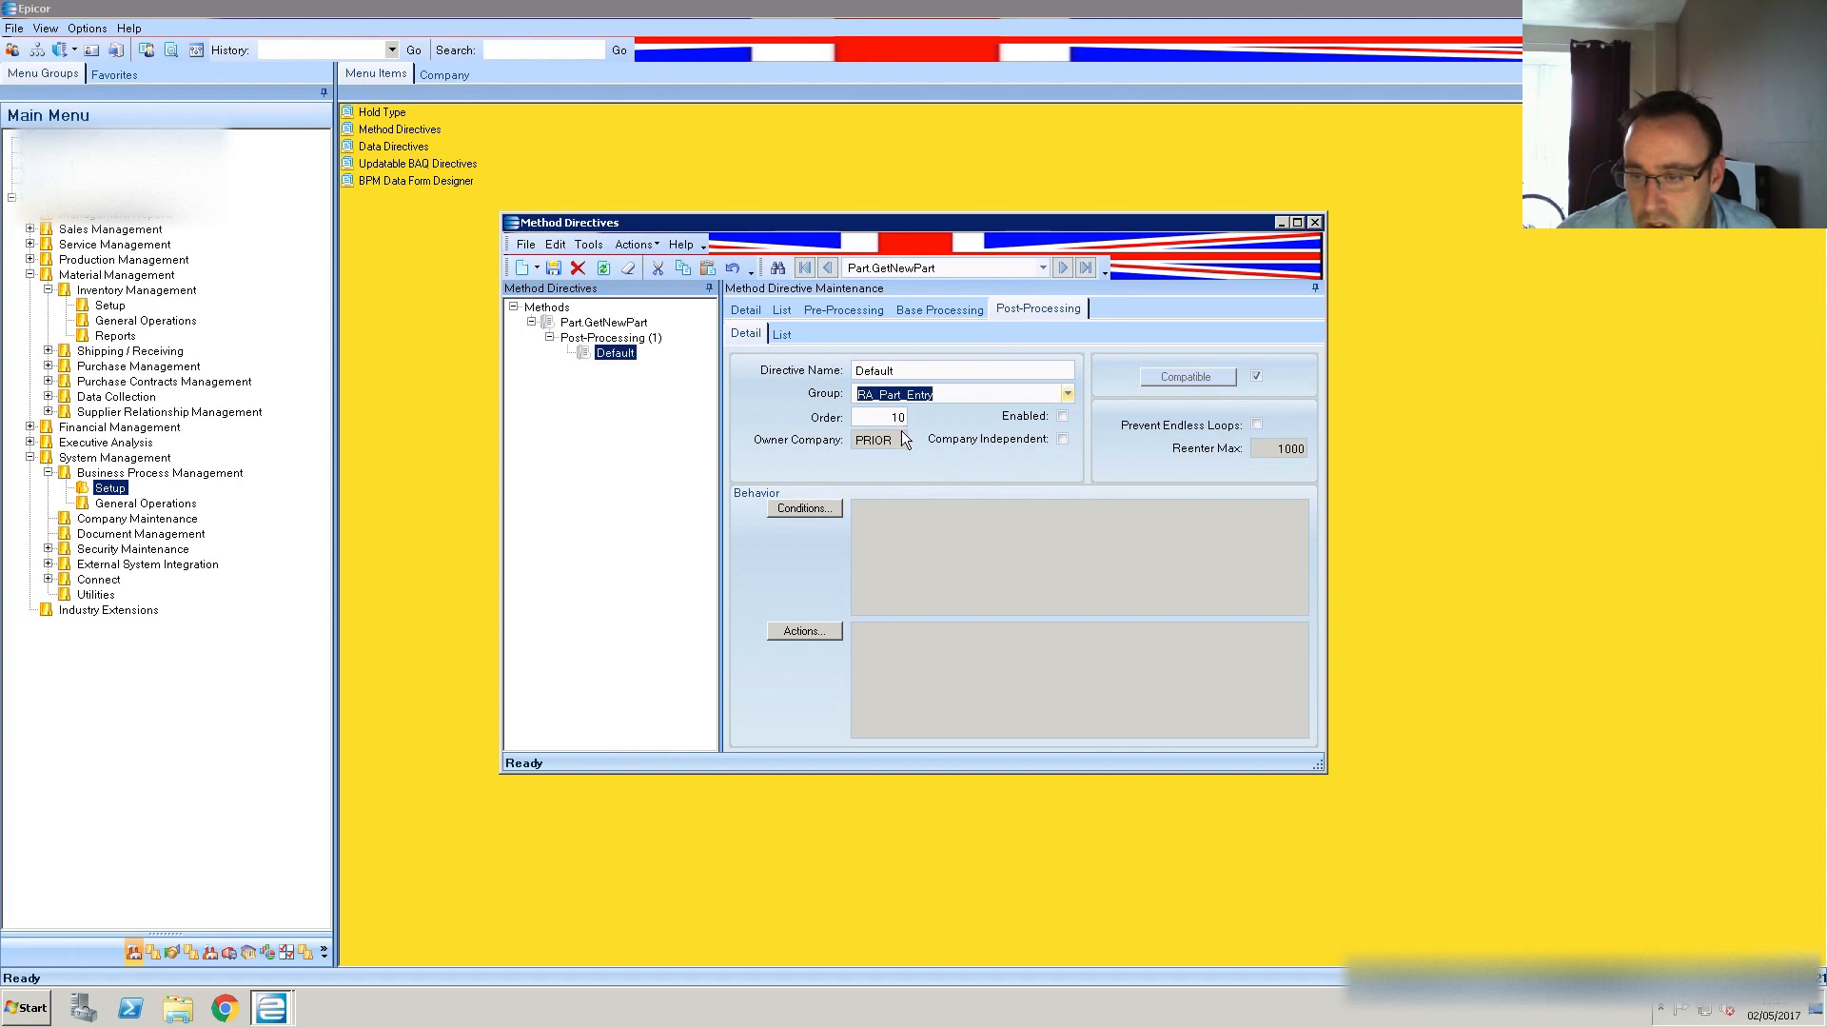
left_click(1063, 415)
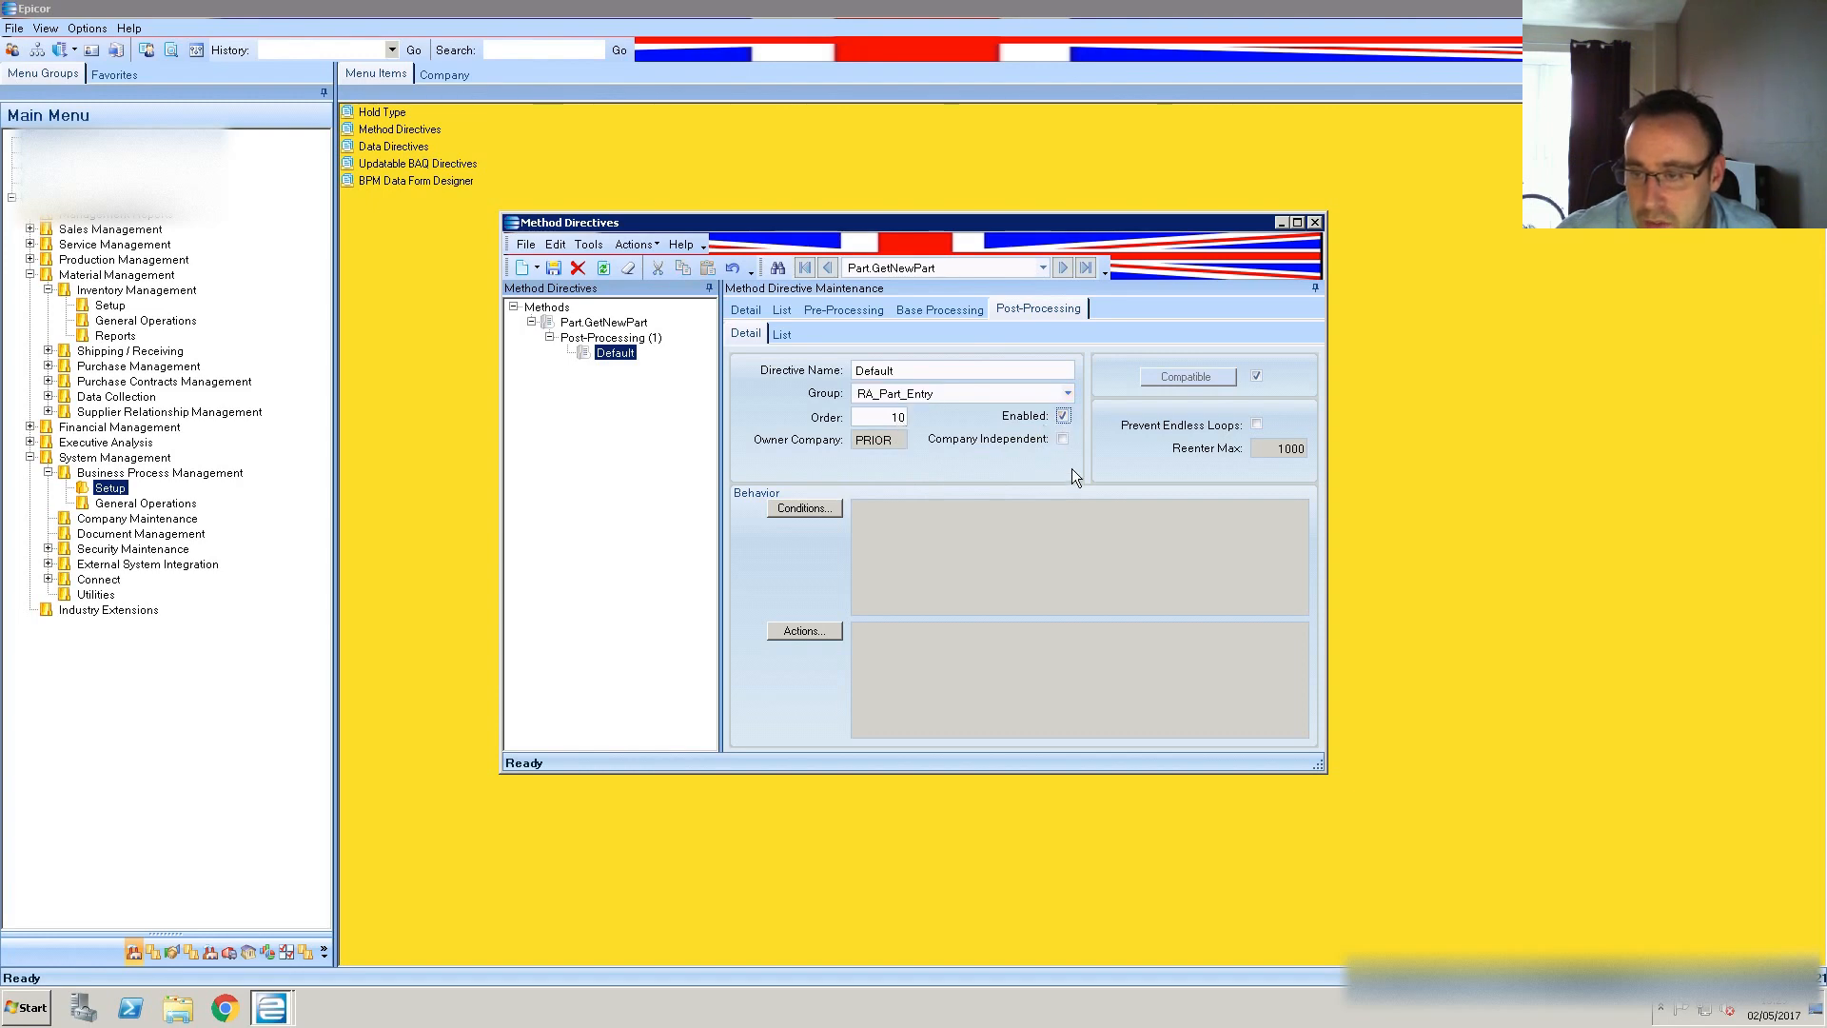
left_click(1257, 424)
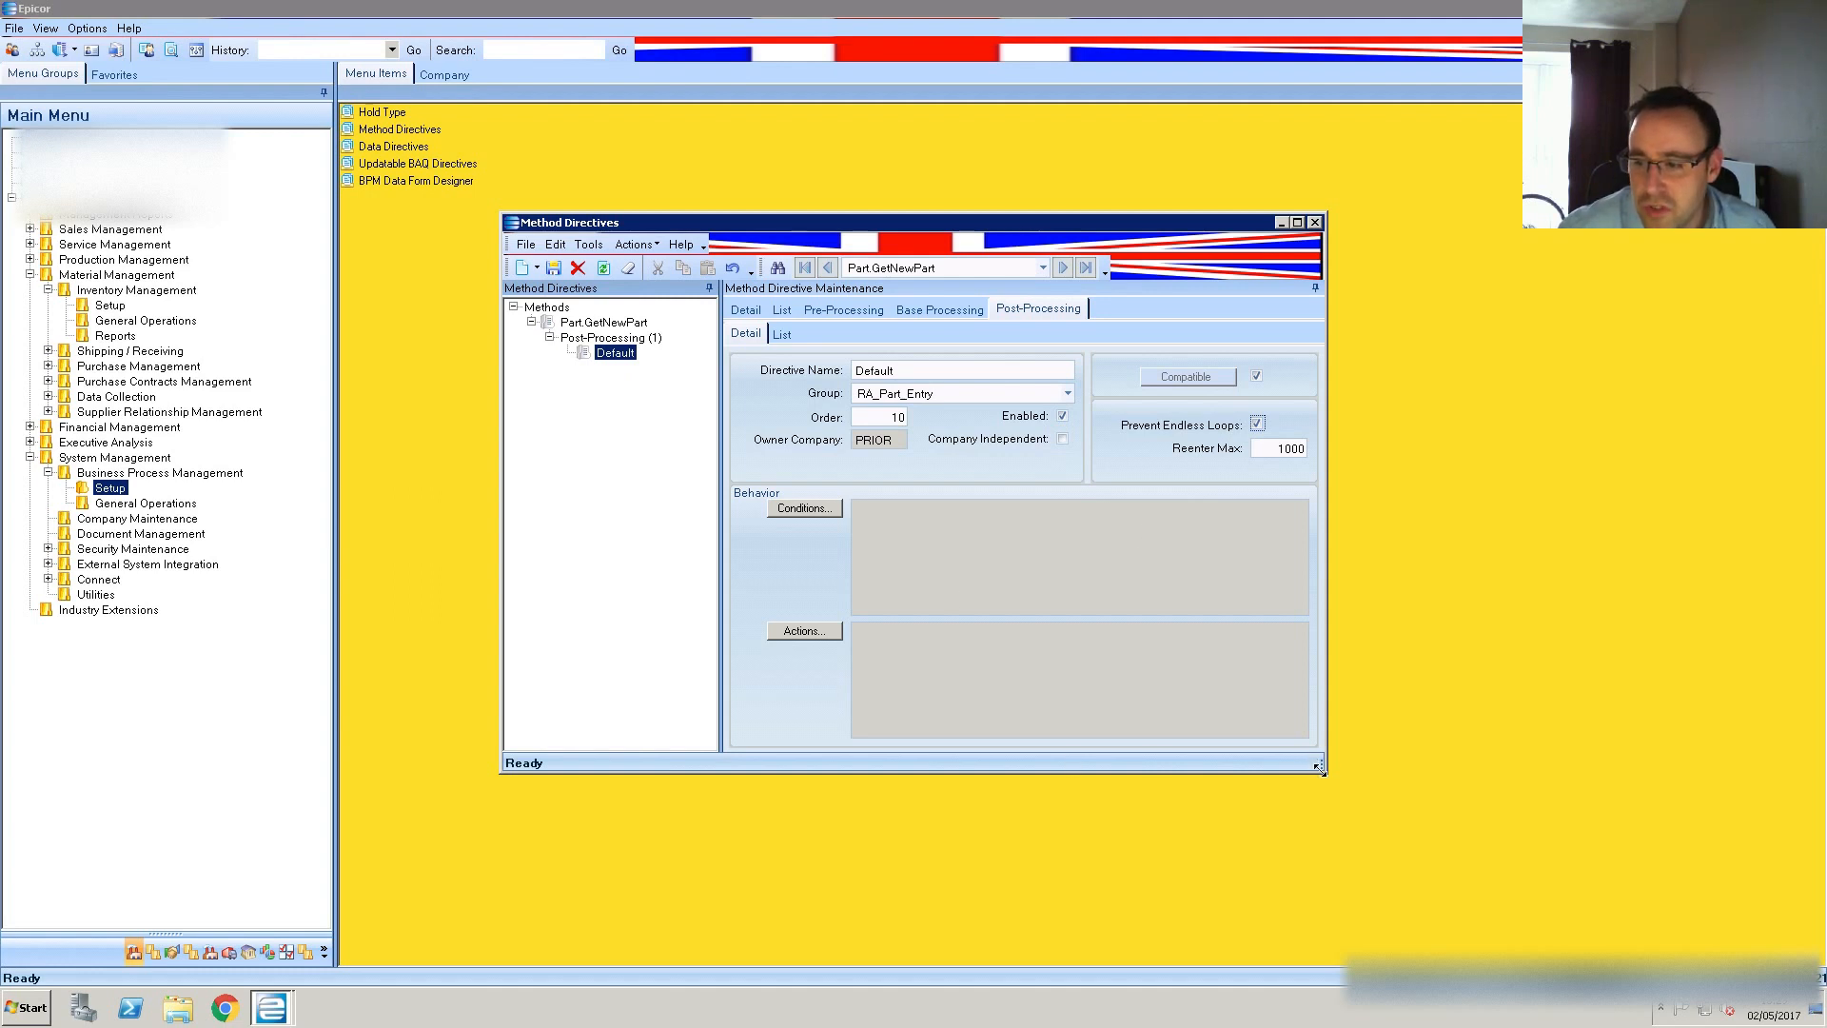
Enlarge and reposition the Method Directives window, and add an action that sets the specified field of the changed row to an expression
left_click_drag(1320, 768, 1565, 816)
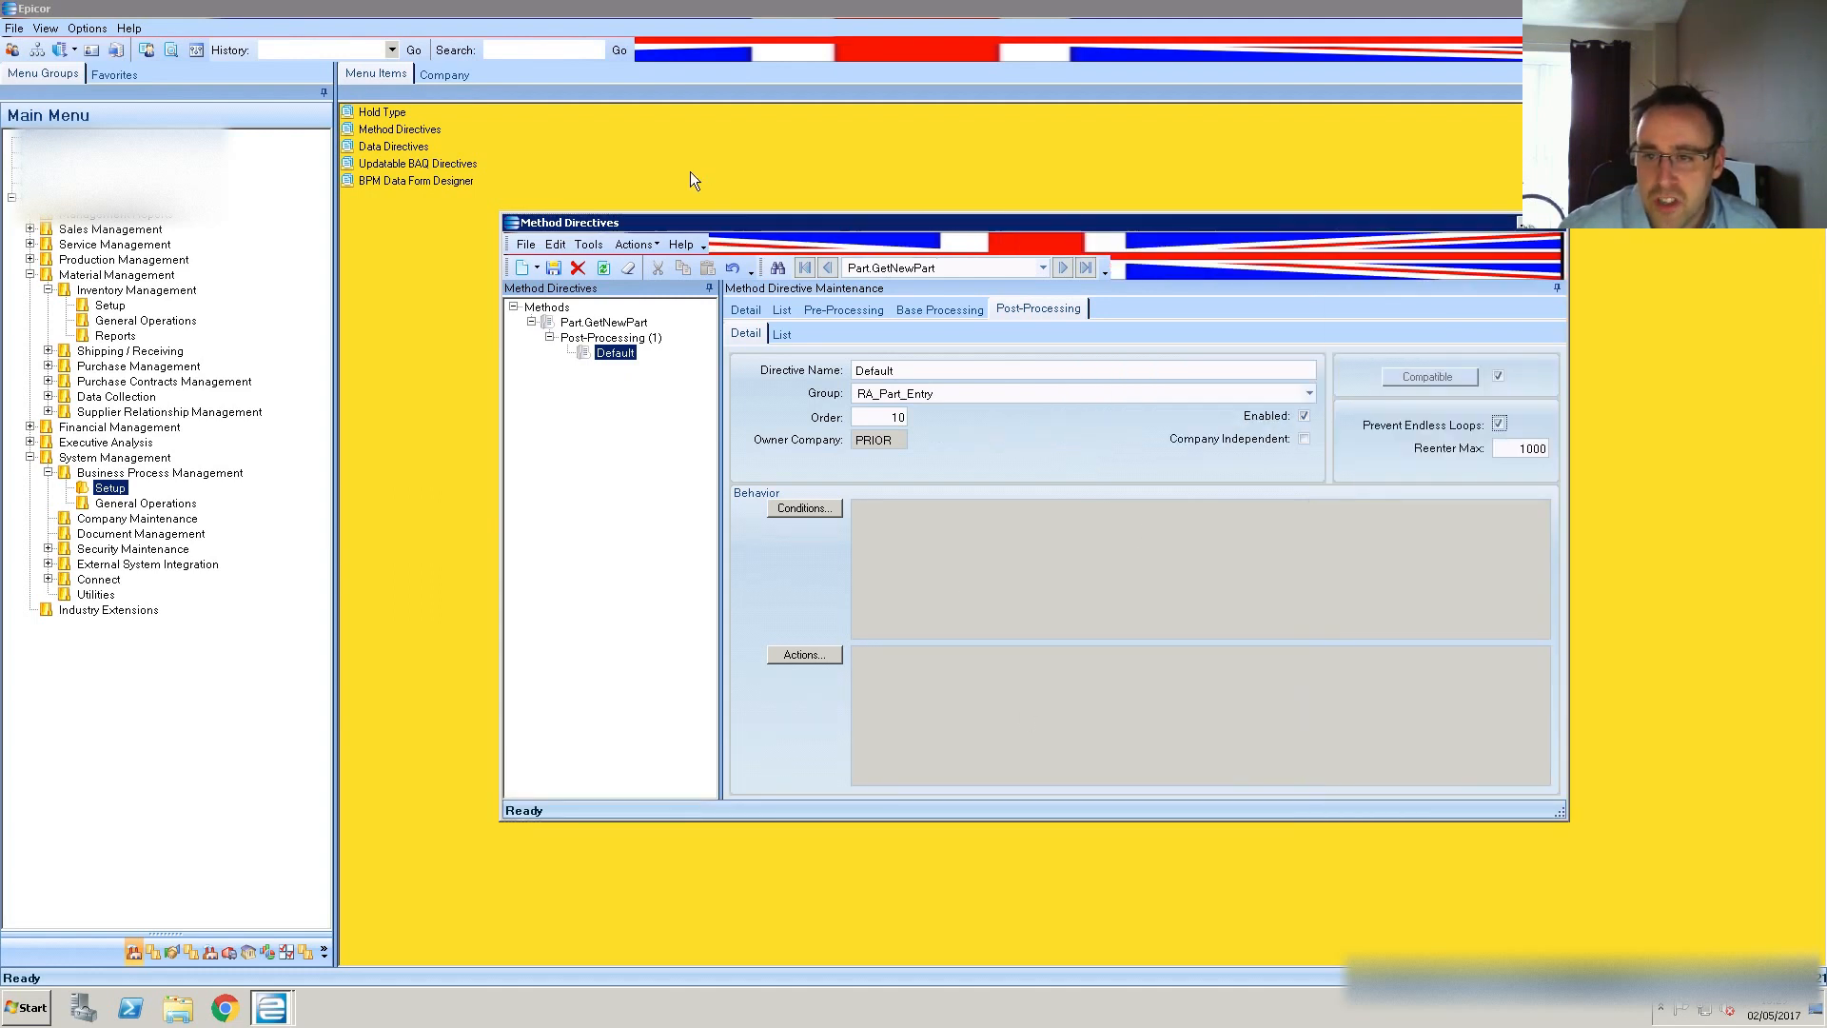
left_click_drag(661, 226, 570, 164)
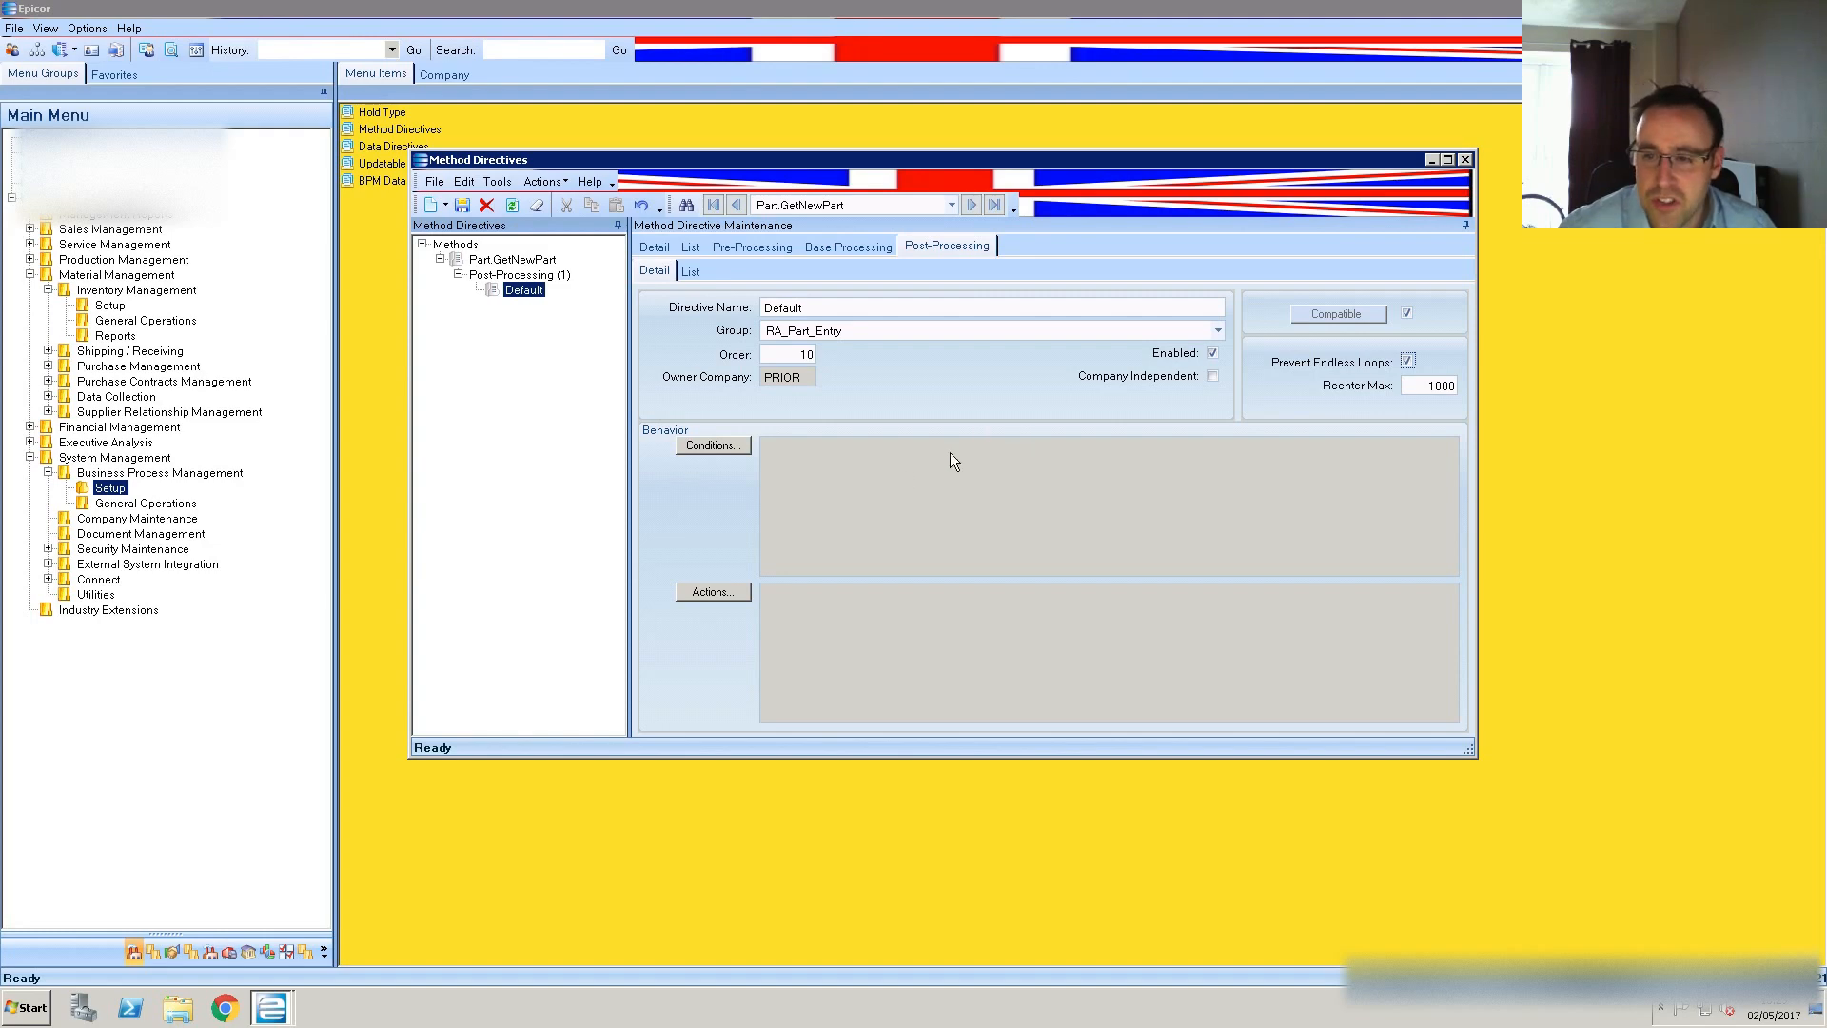
left_click(716, 590)
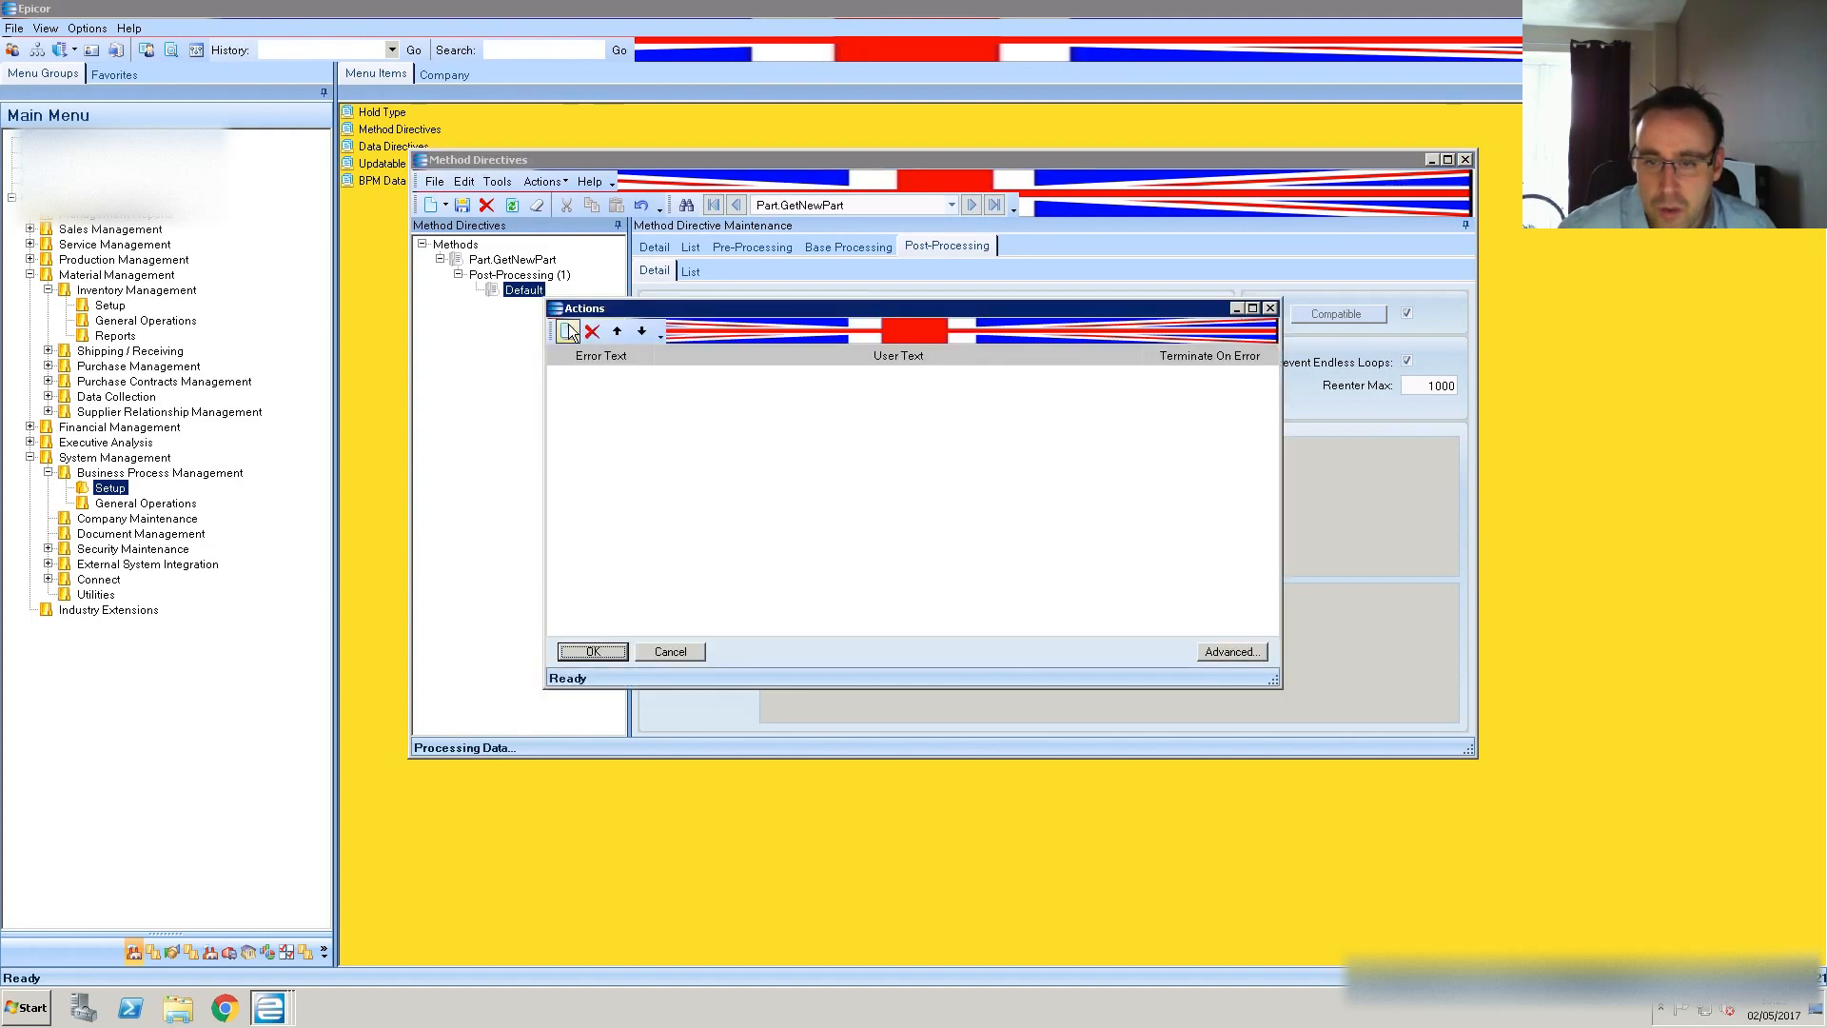
left_click(568, 331)
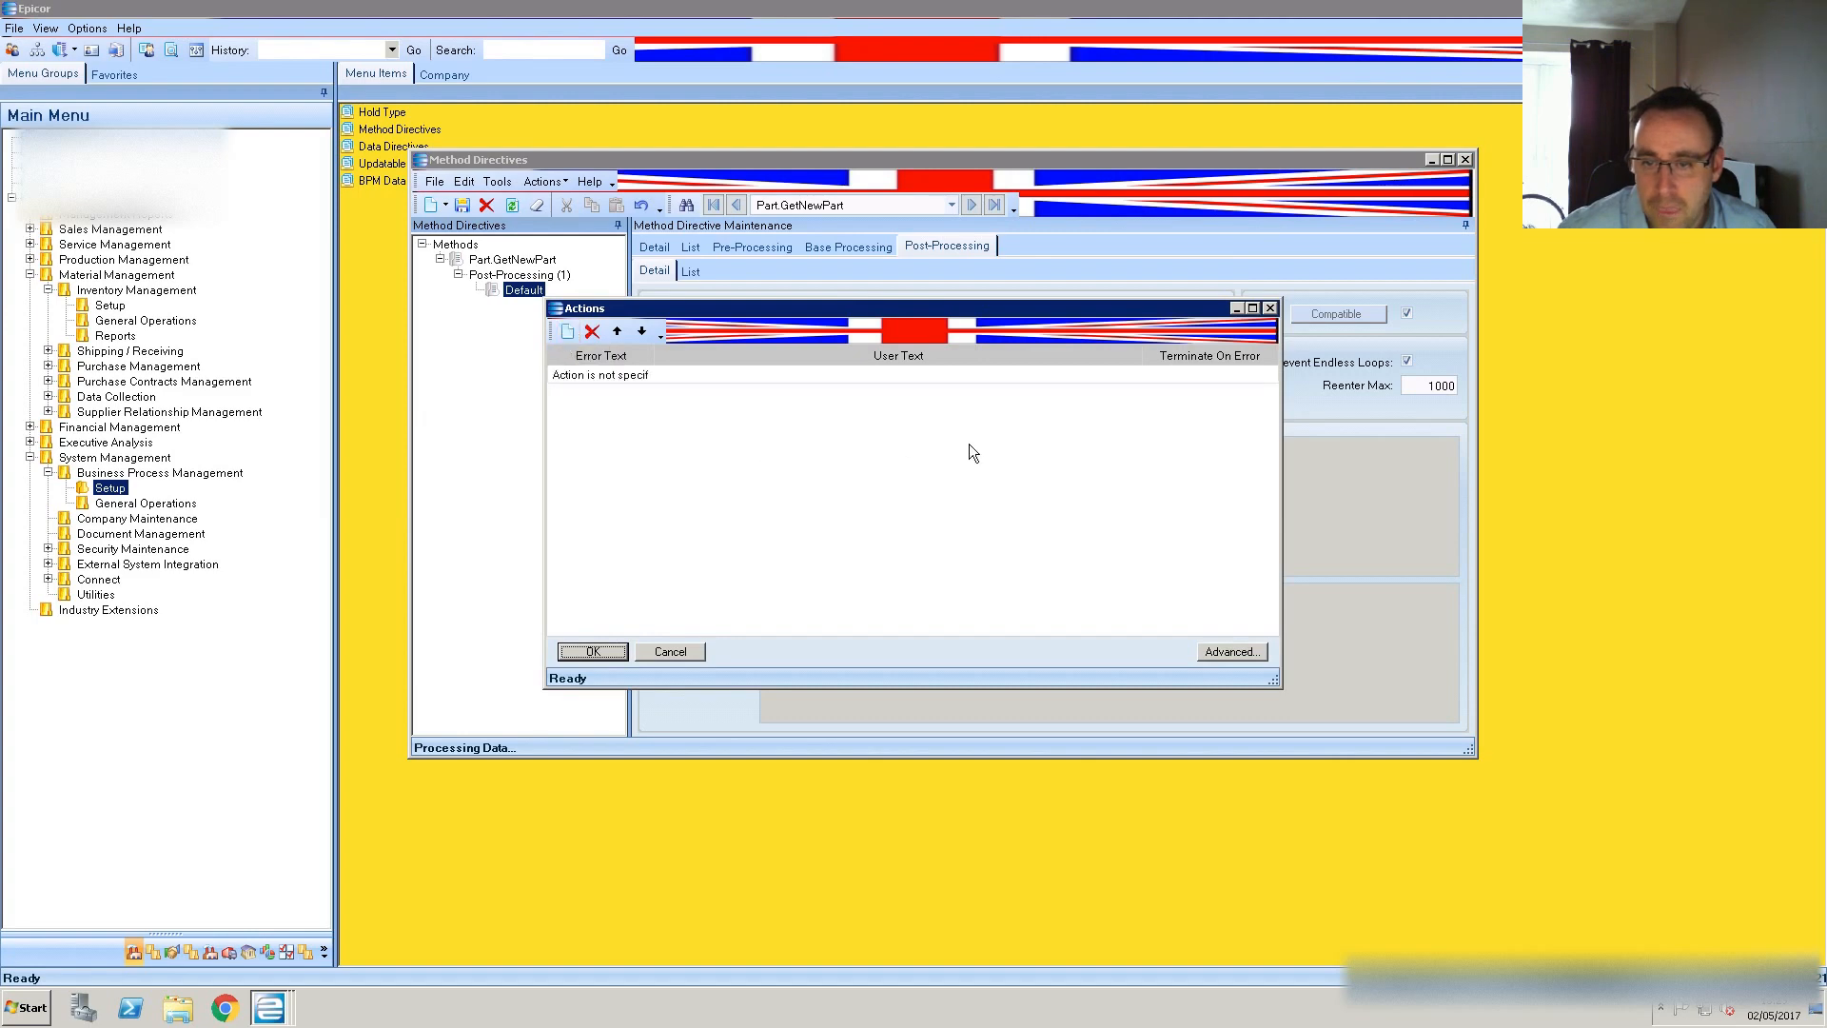
mouse_move(1105, 379)
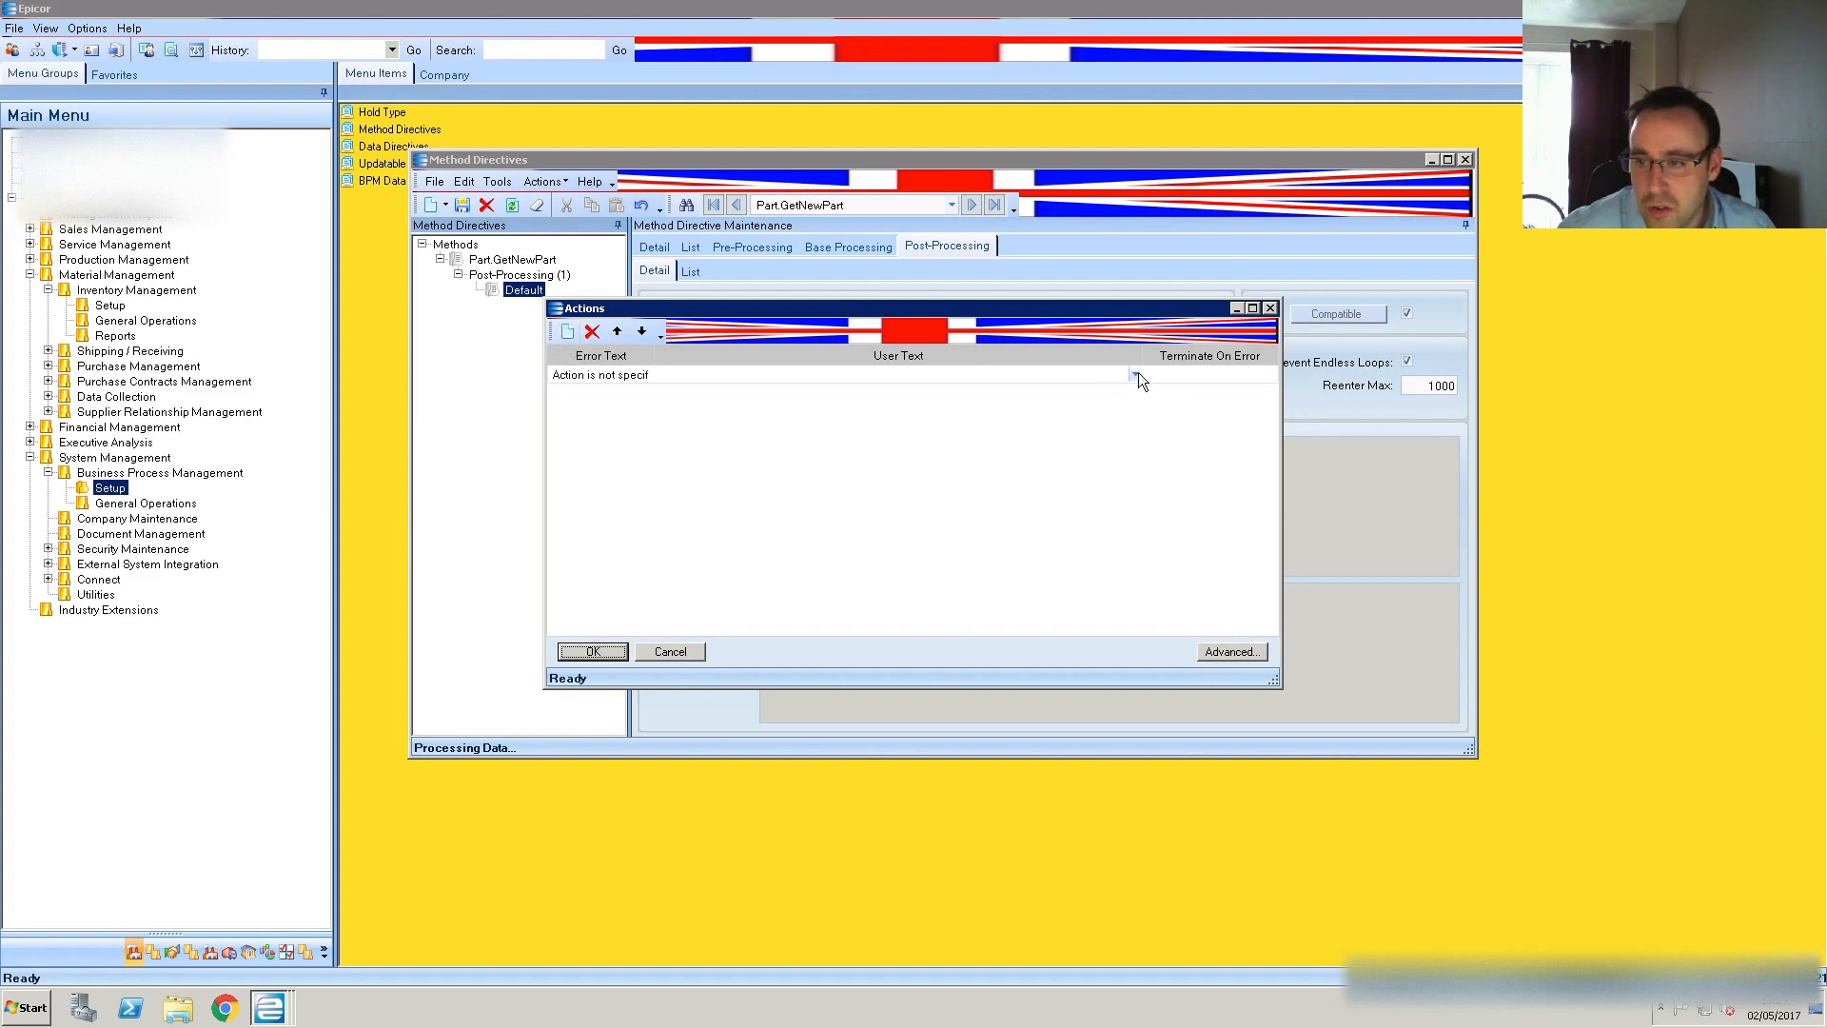
left_click(1136, 374)
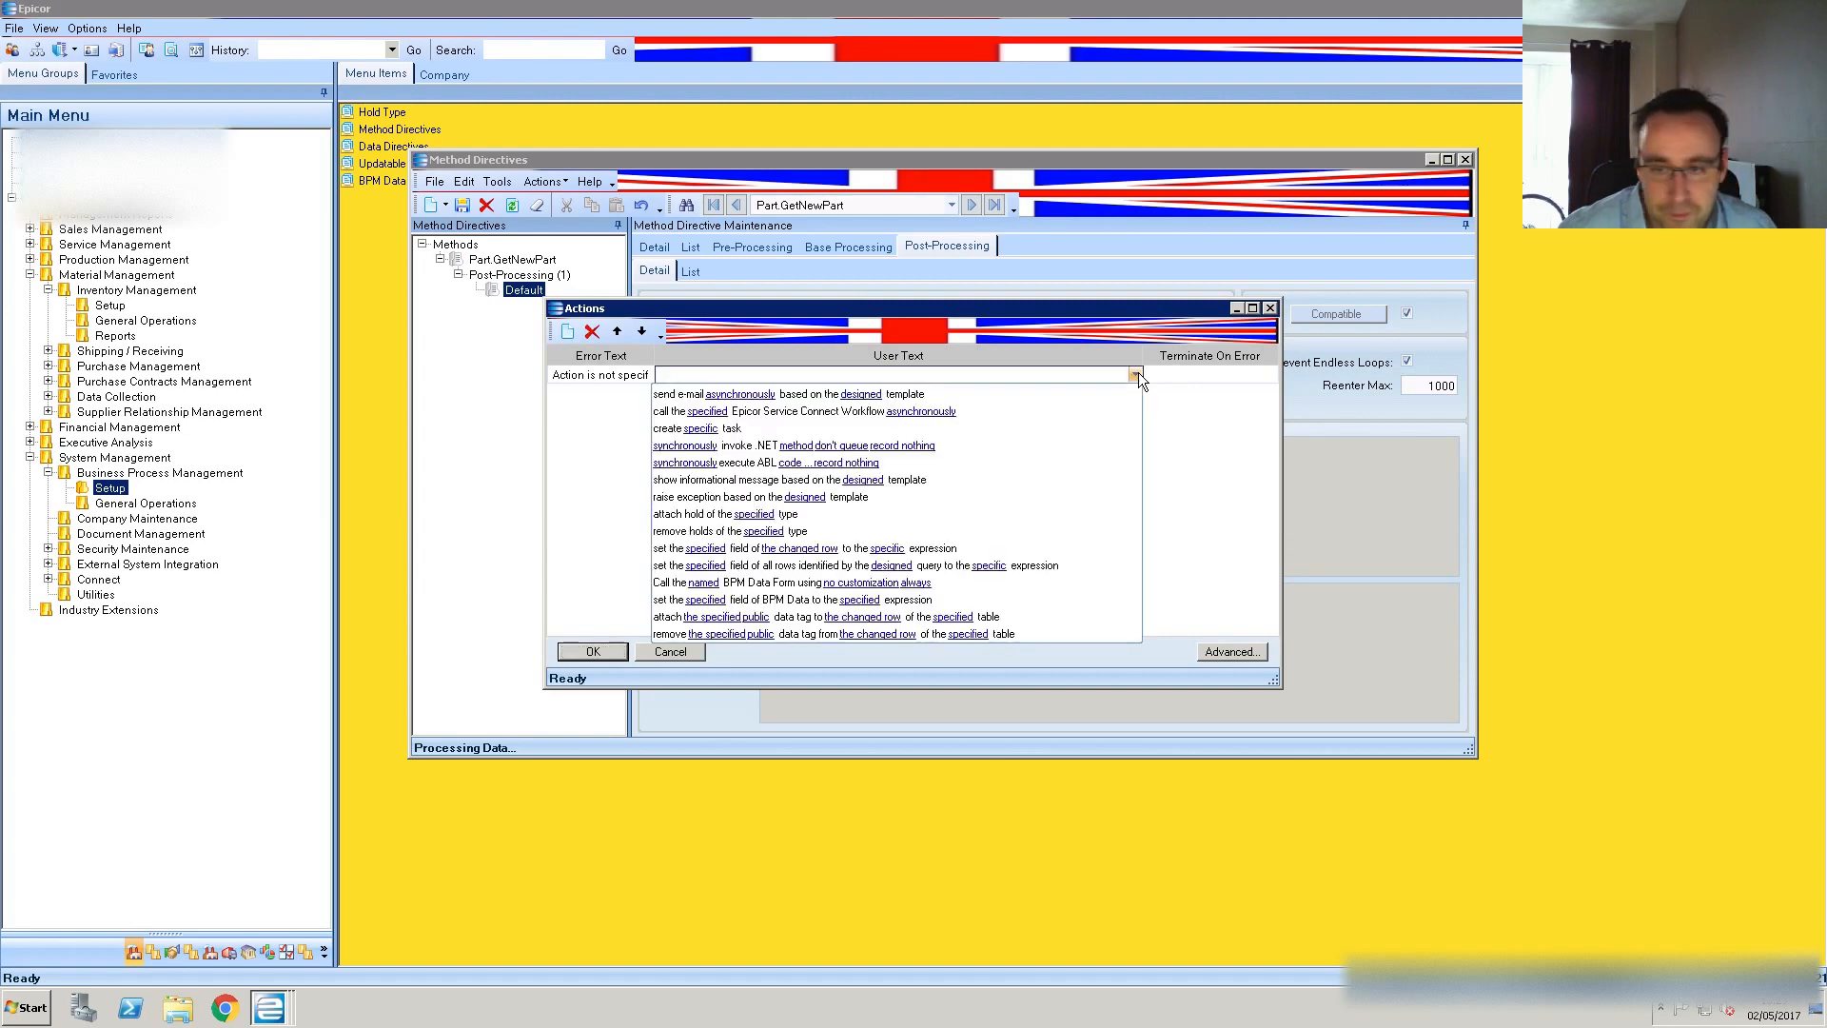
left_click(753, 549)
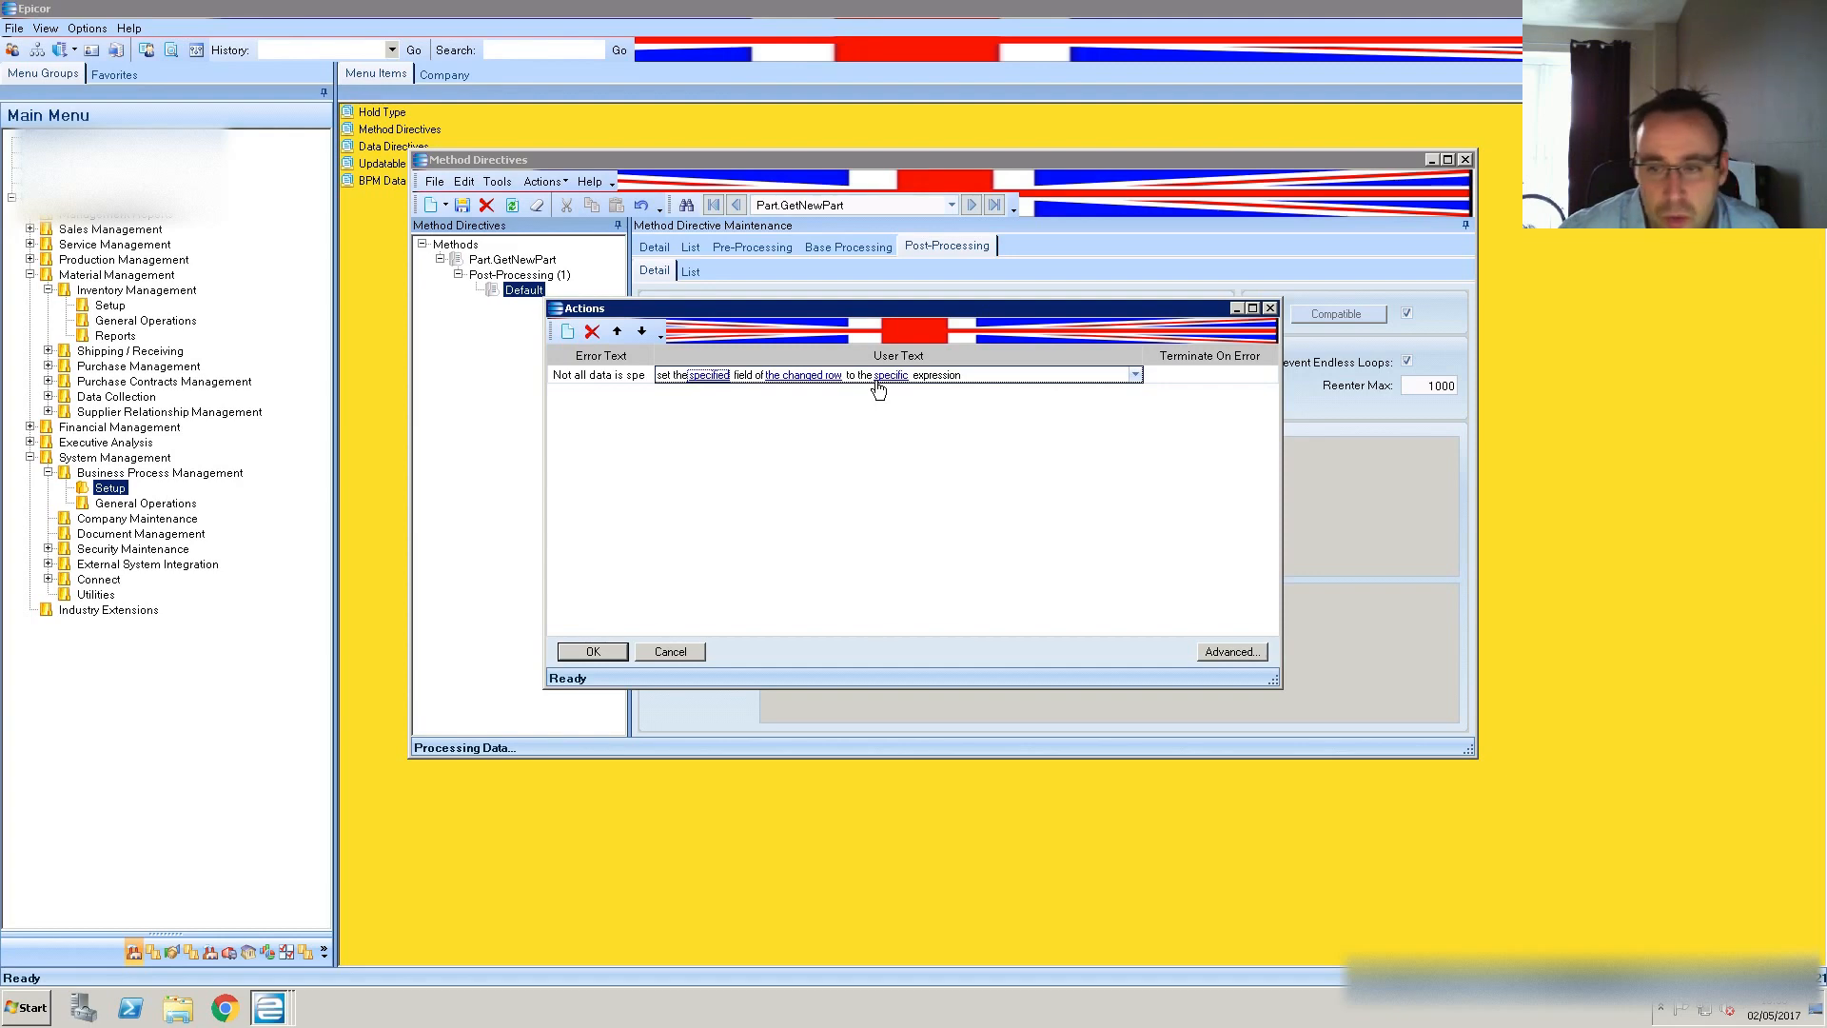
Choose the TypeCode field of the ttPart table as the field the action sets
left_click(712, 376)
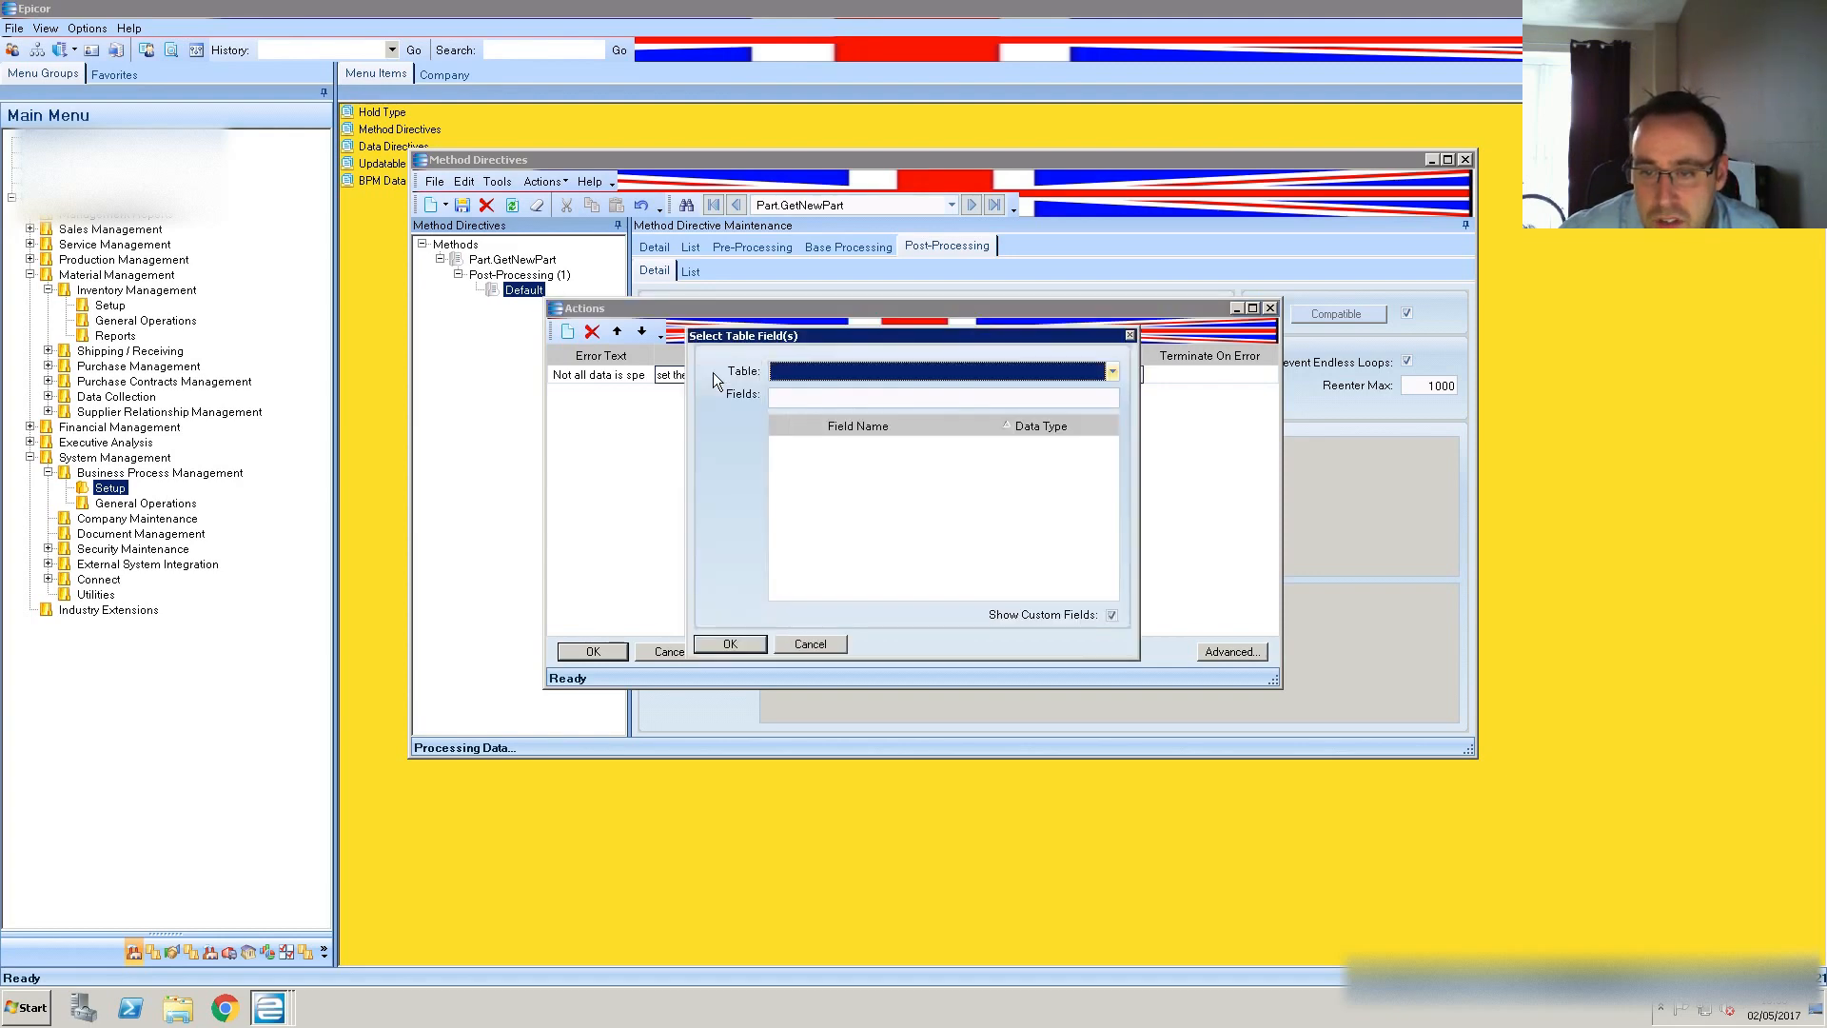
left_click(887, 370)
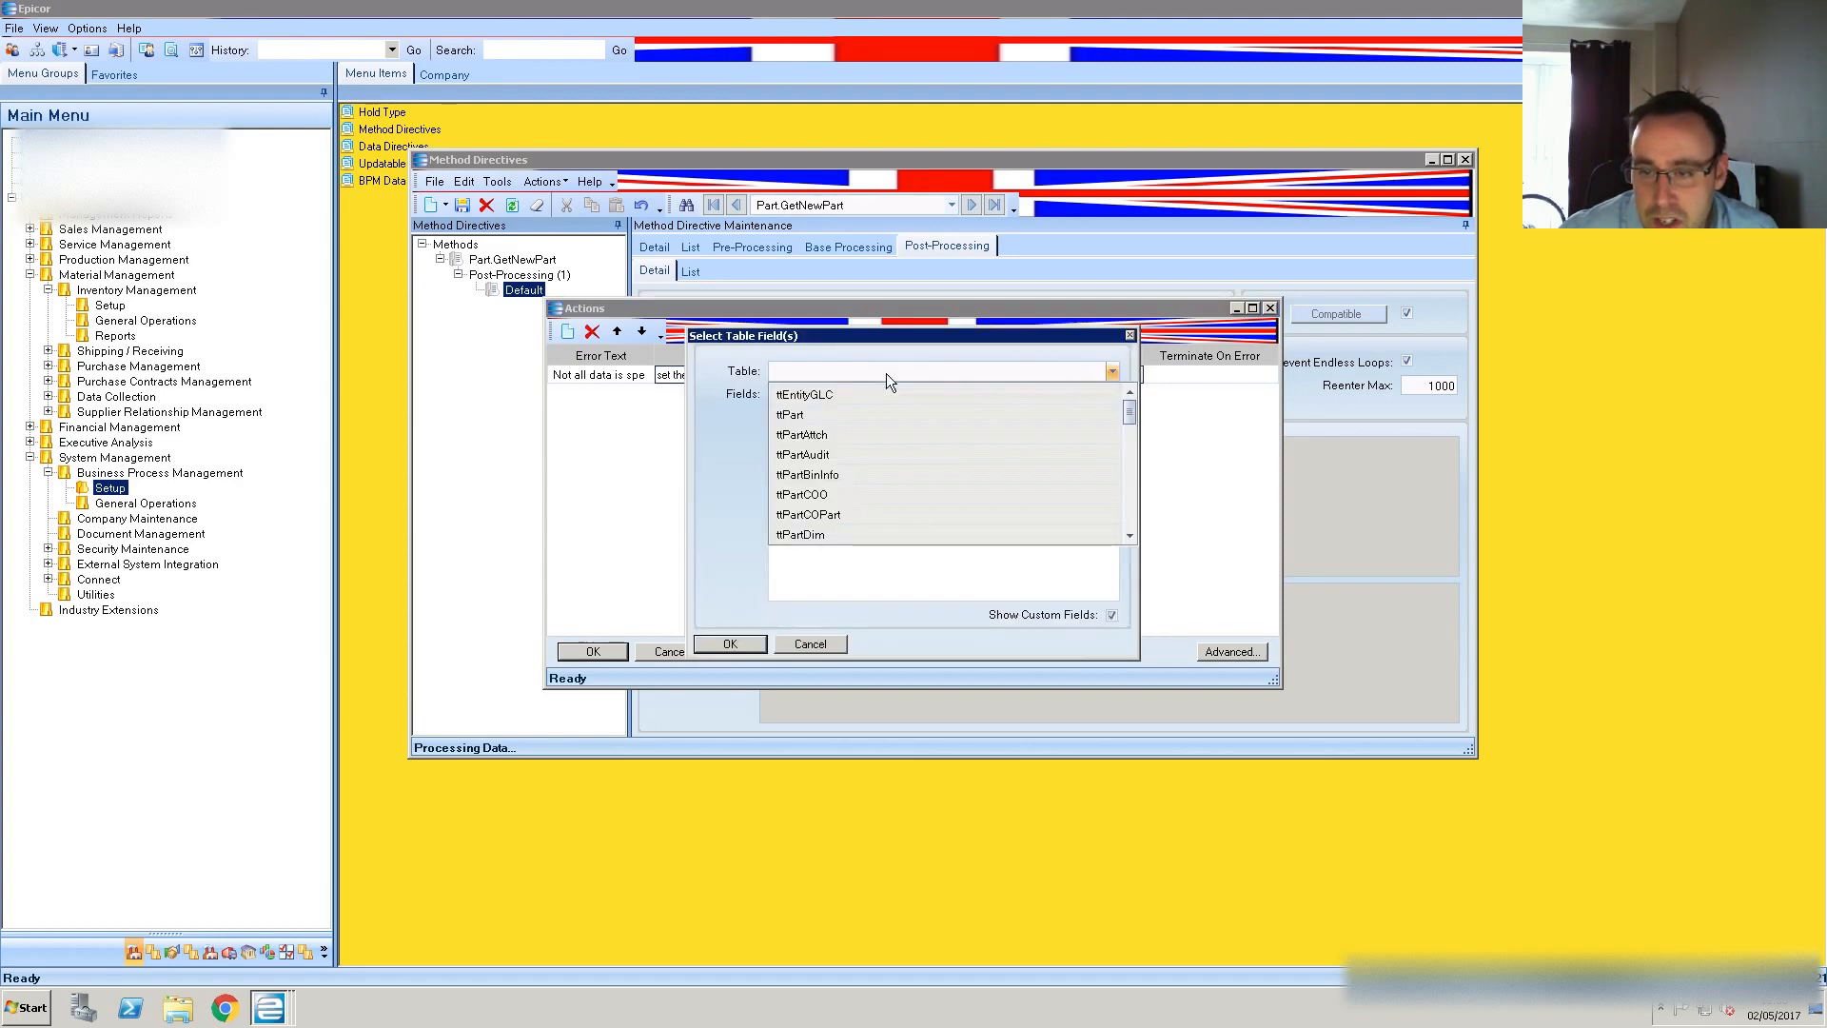
left_click(803, 415)
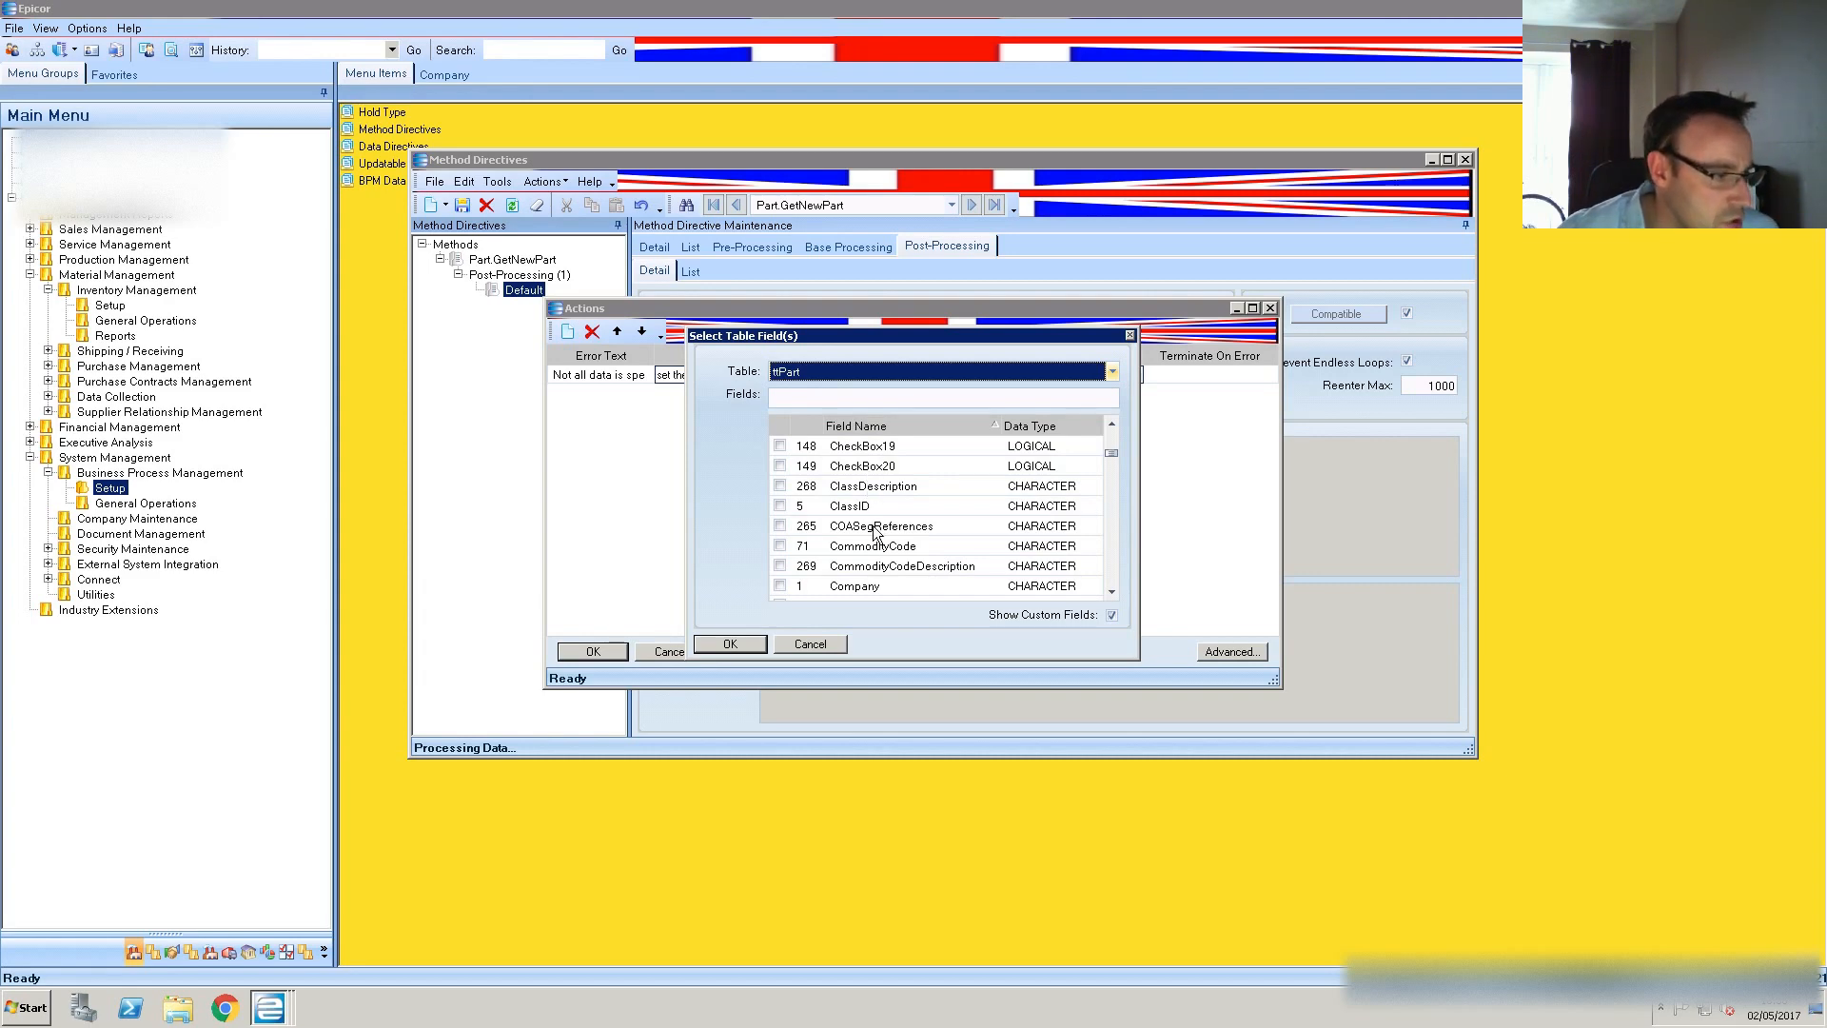
left_click(887, 431)
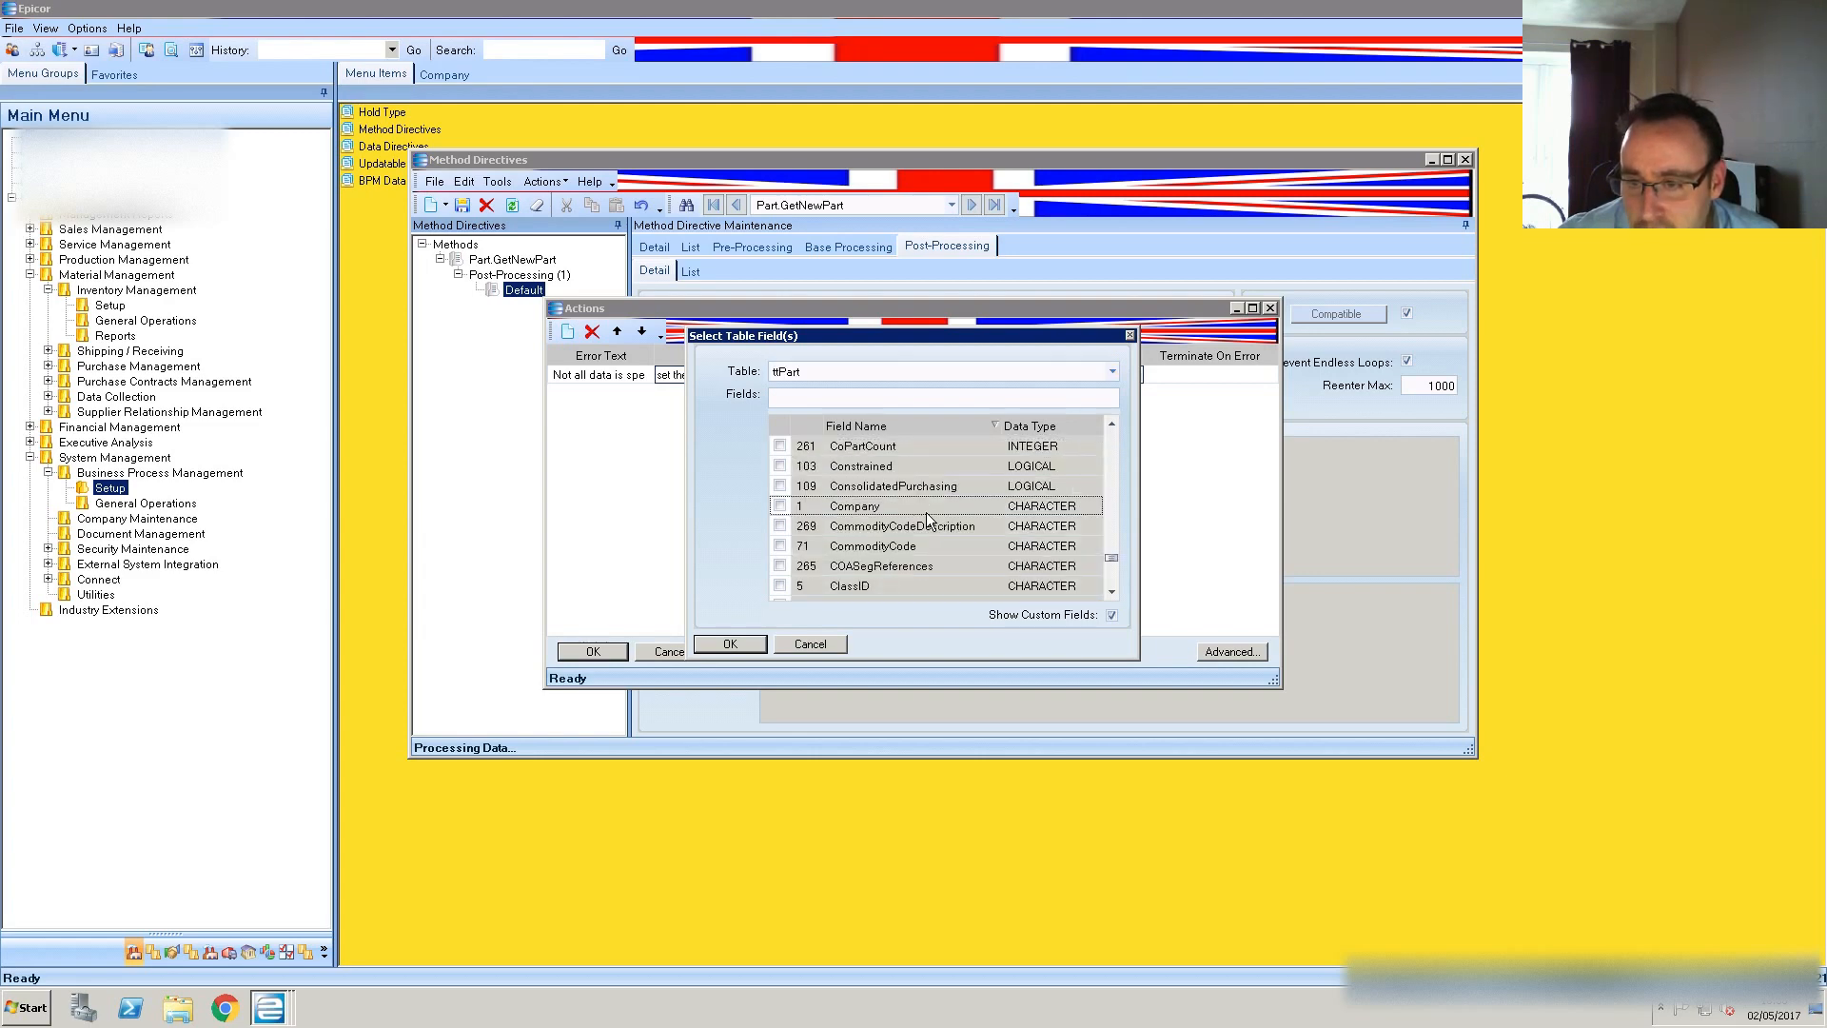
scroll(926, 512, "up", 10)
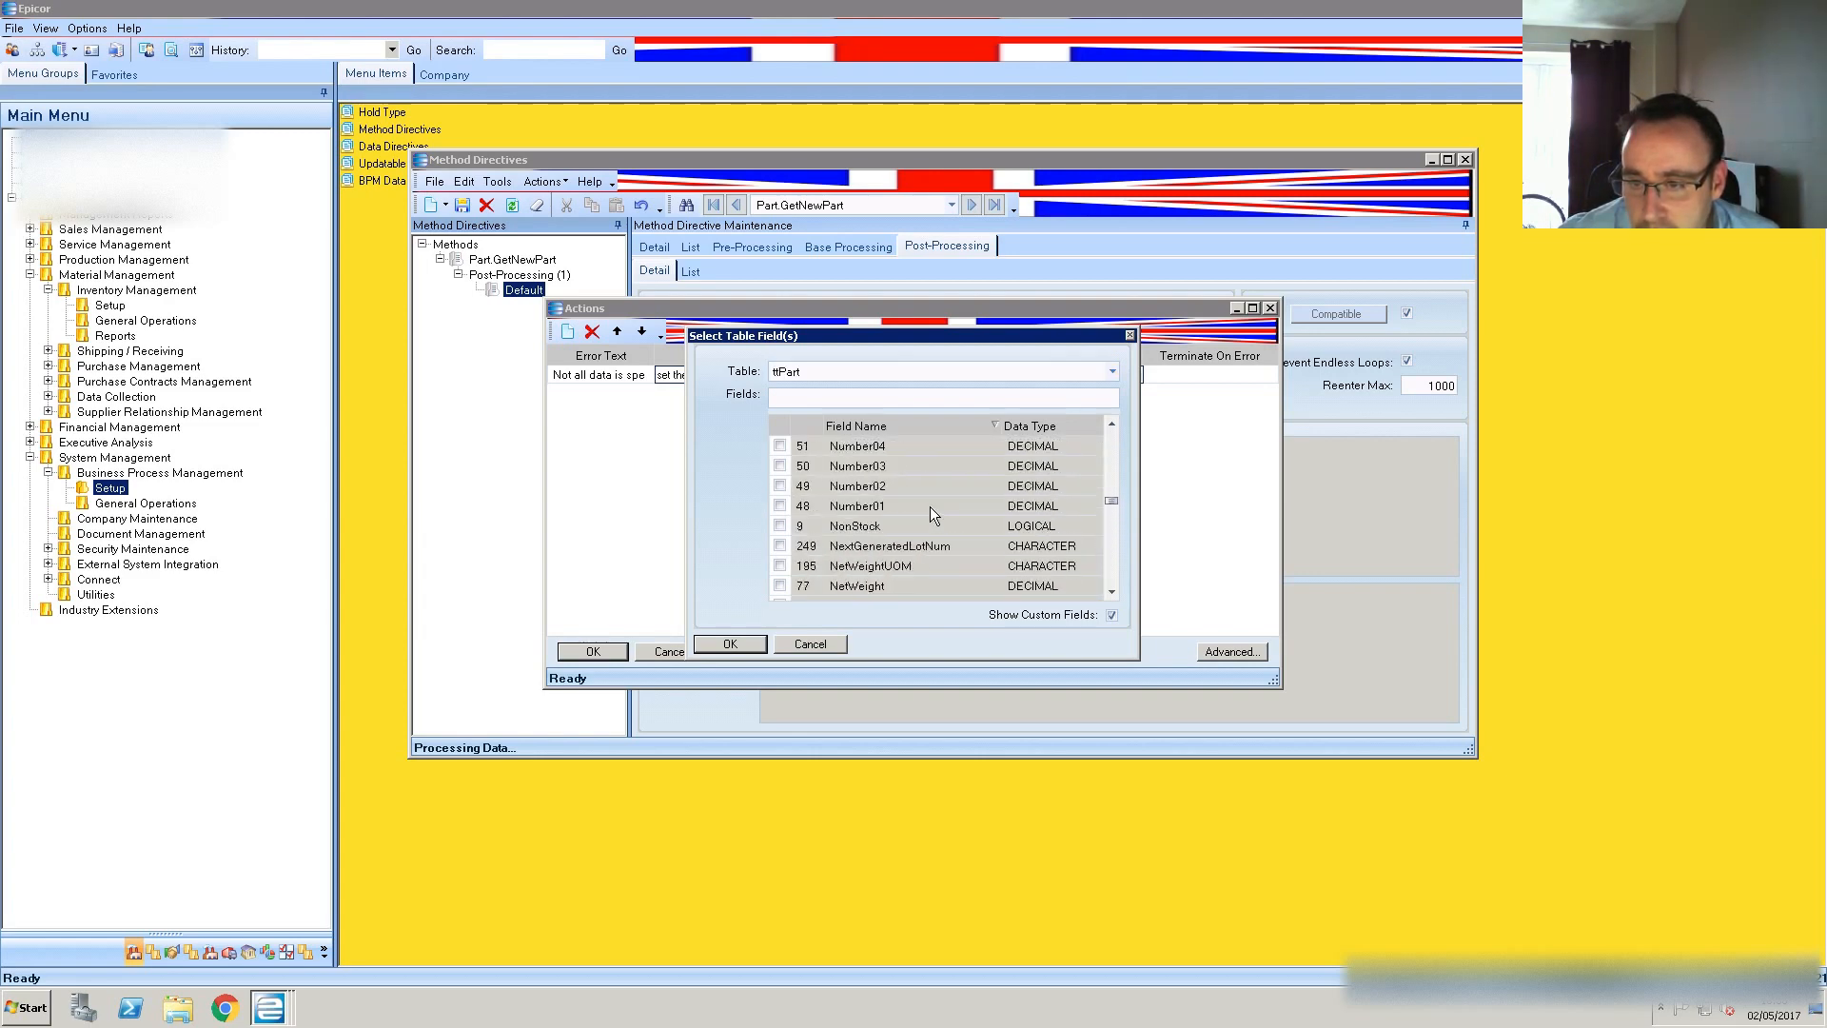
scroll(929, 506, "up", 12)
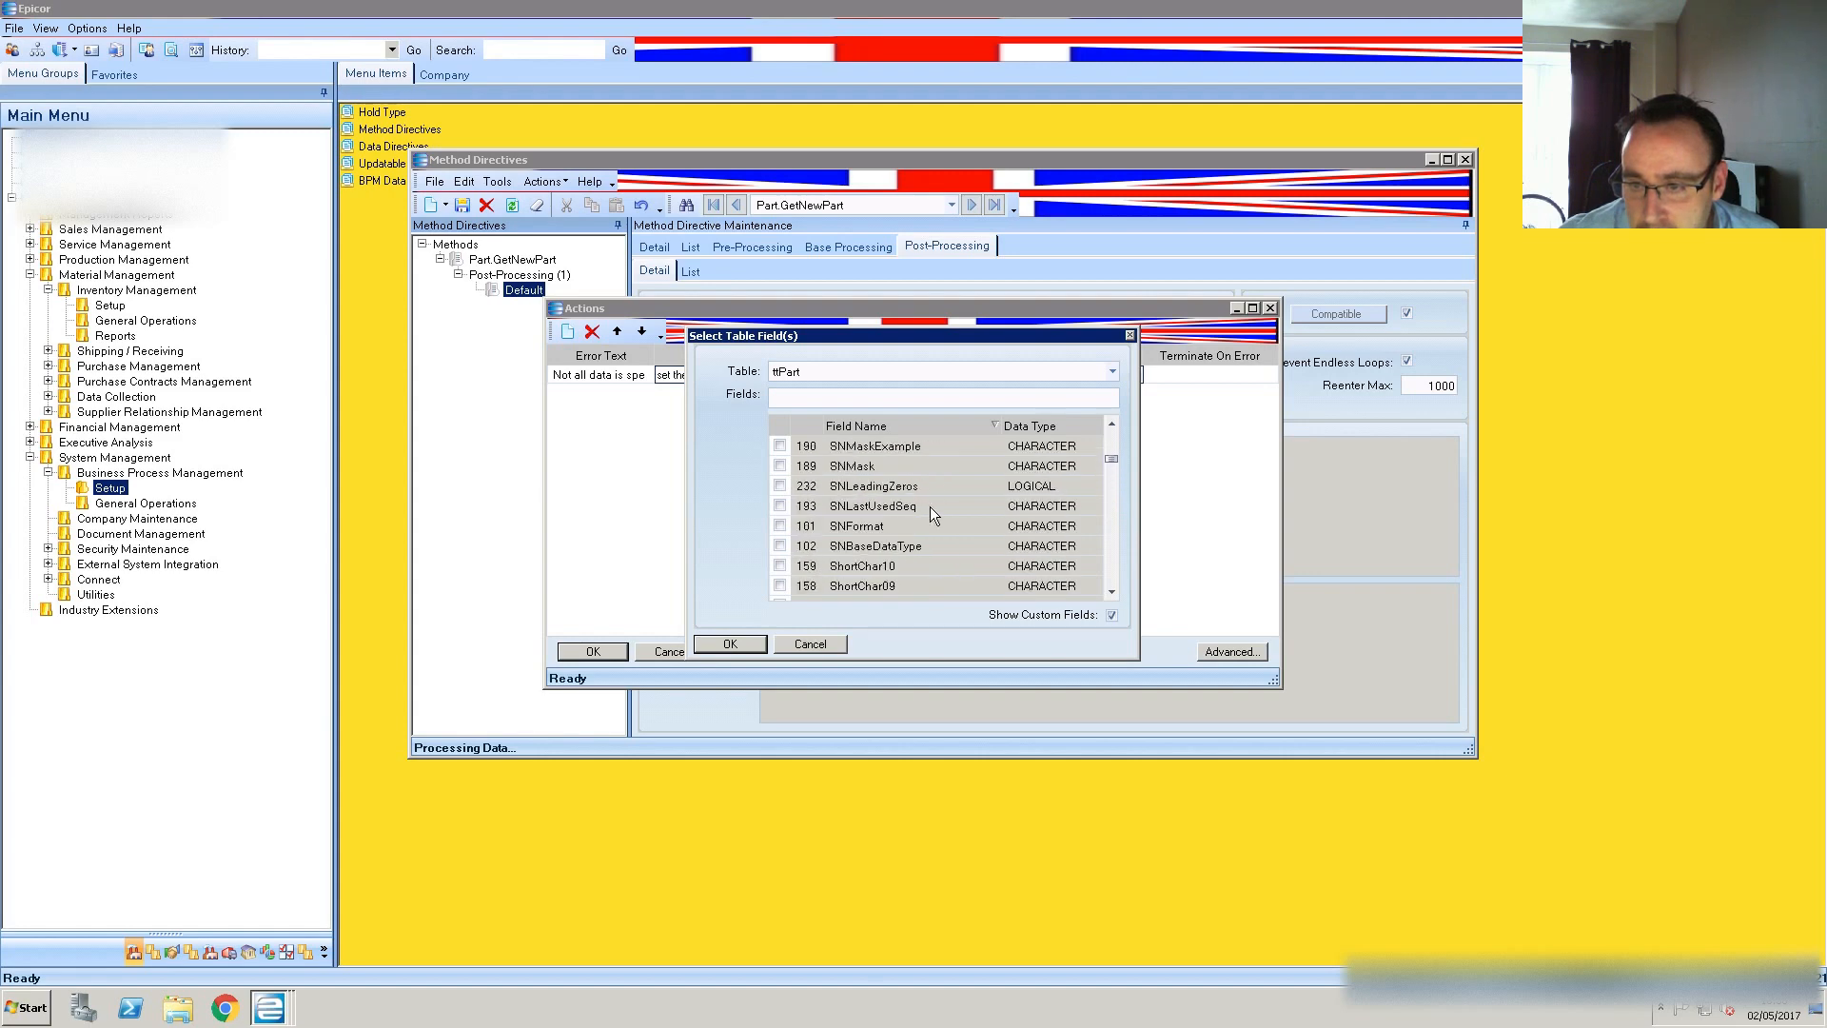
scroll(929, 506, "up", 12)
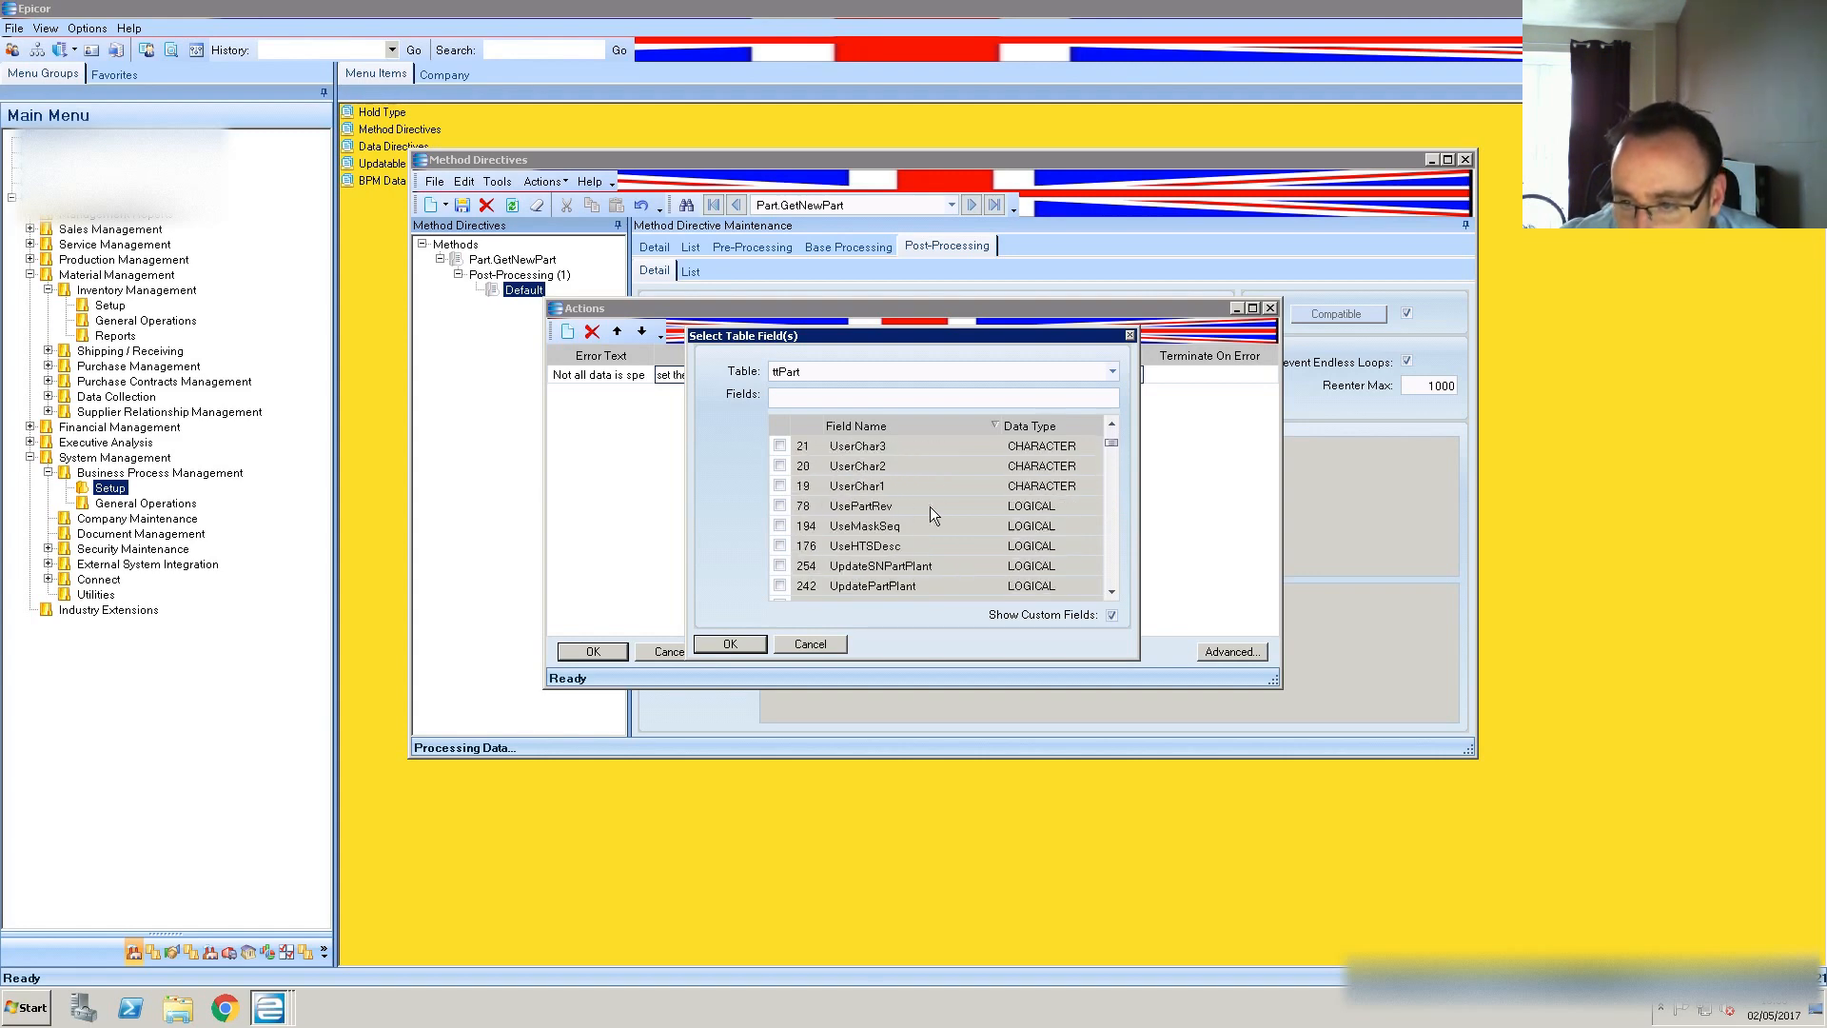
scroll(929, 507, "up", 9)
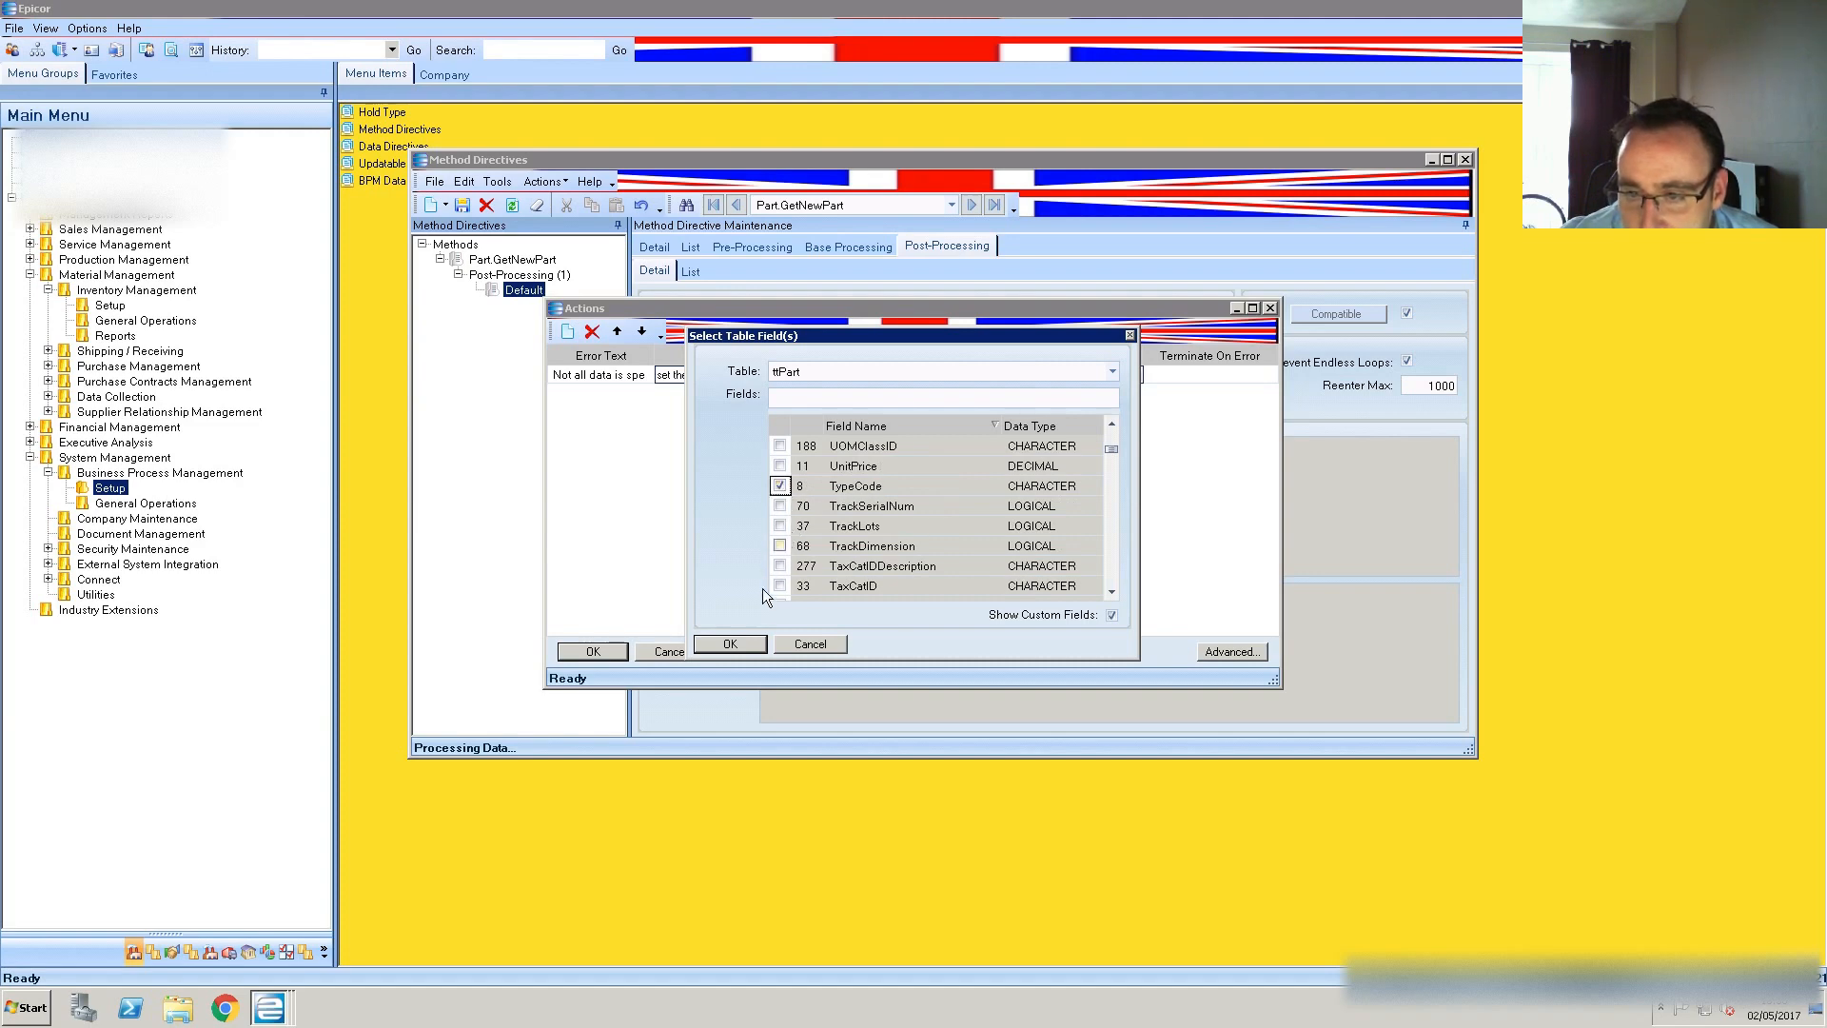
left_click(730, 644)
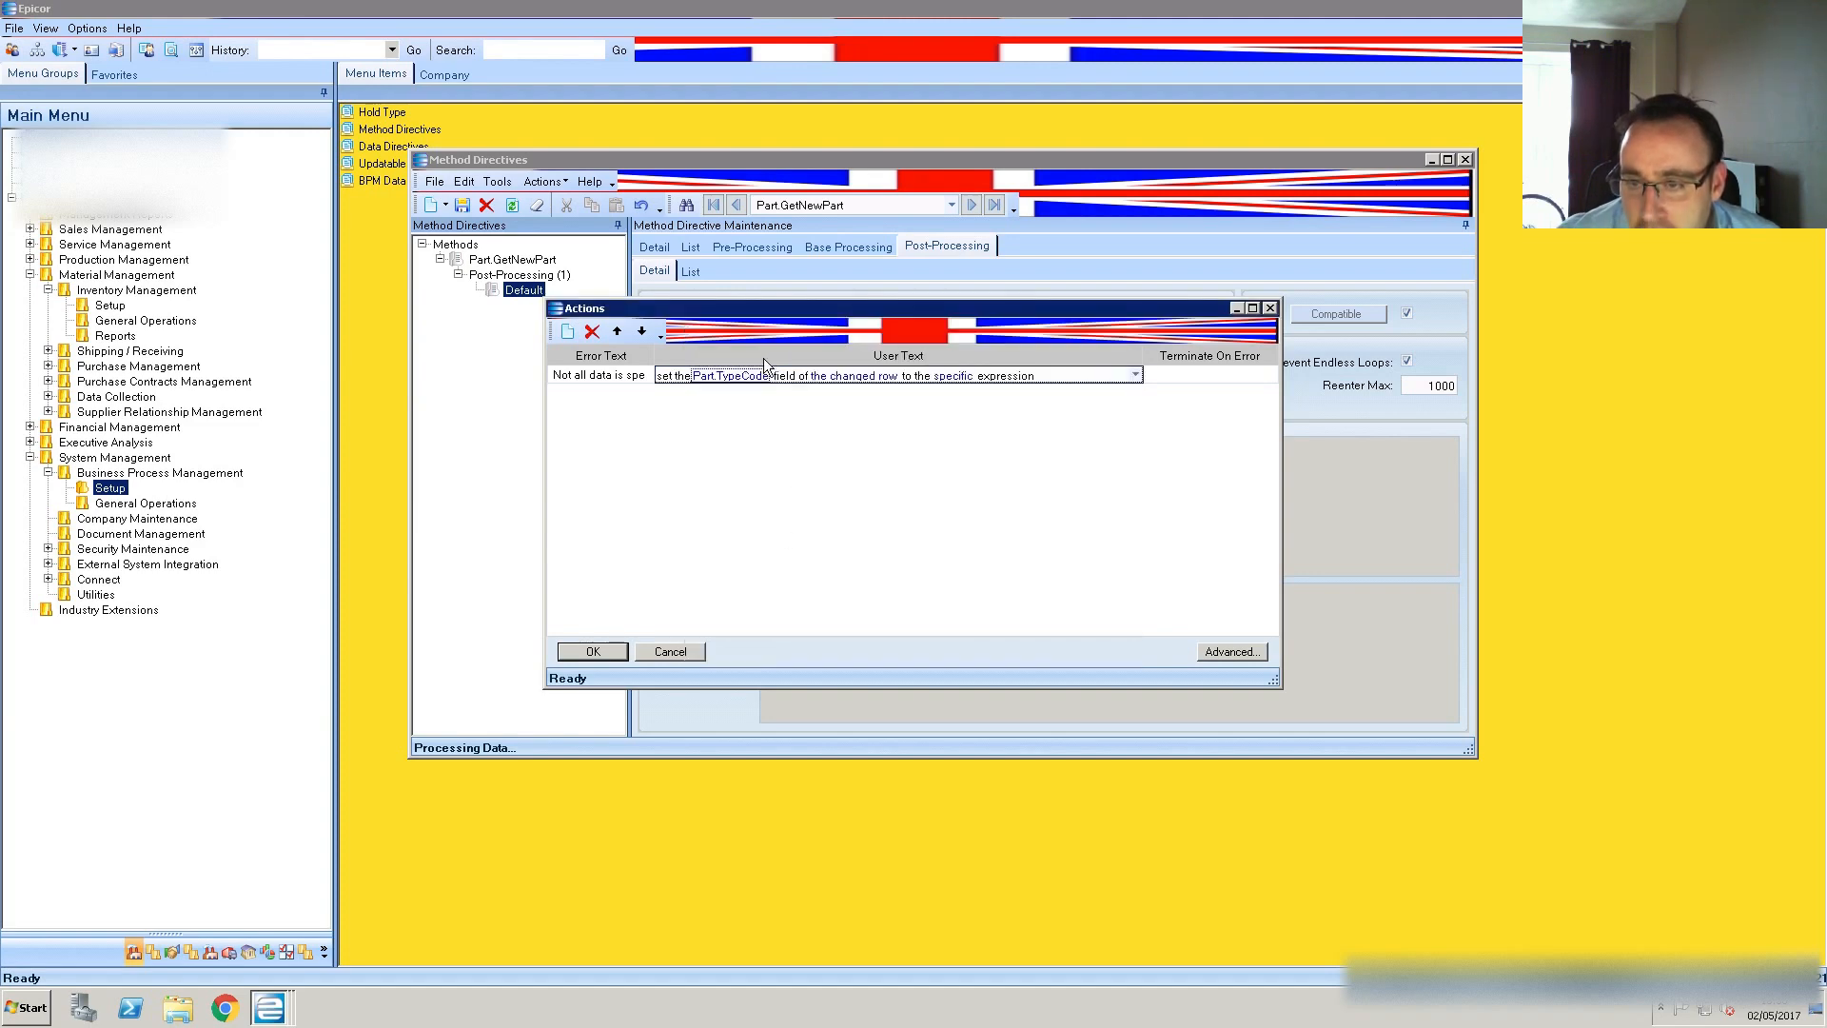
Change the row set of the TypeCode action to the added row
left_click(854, 376)
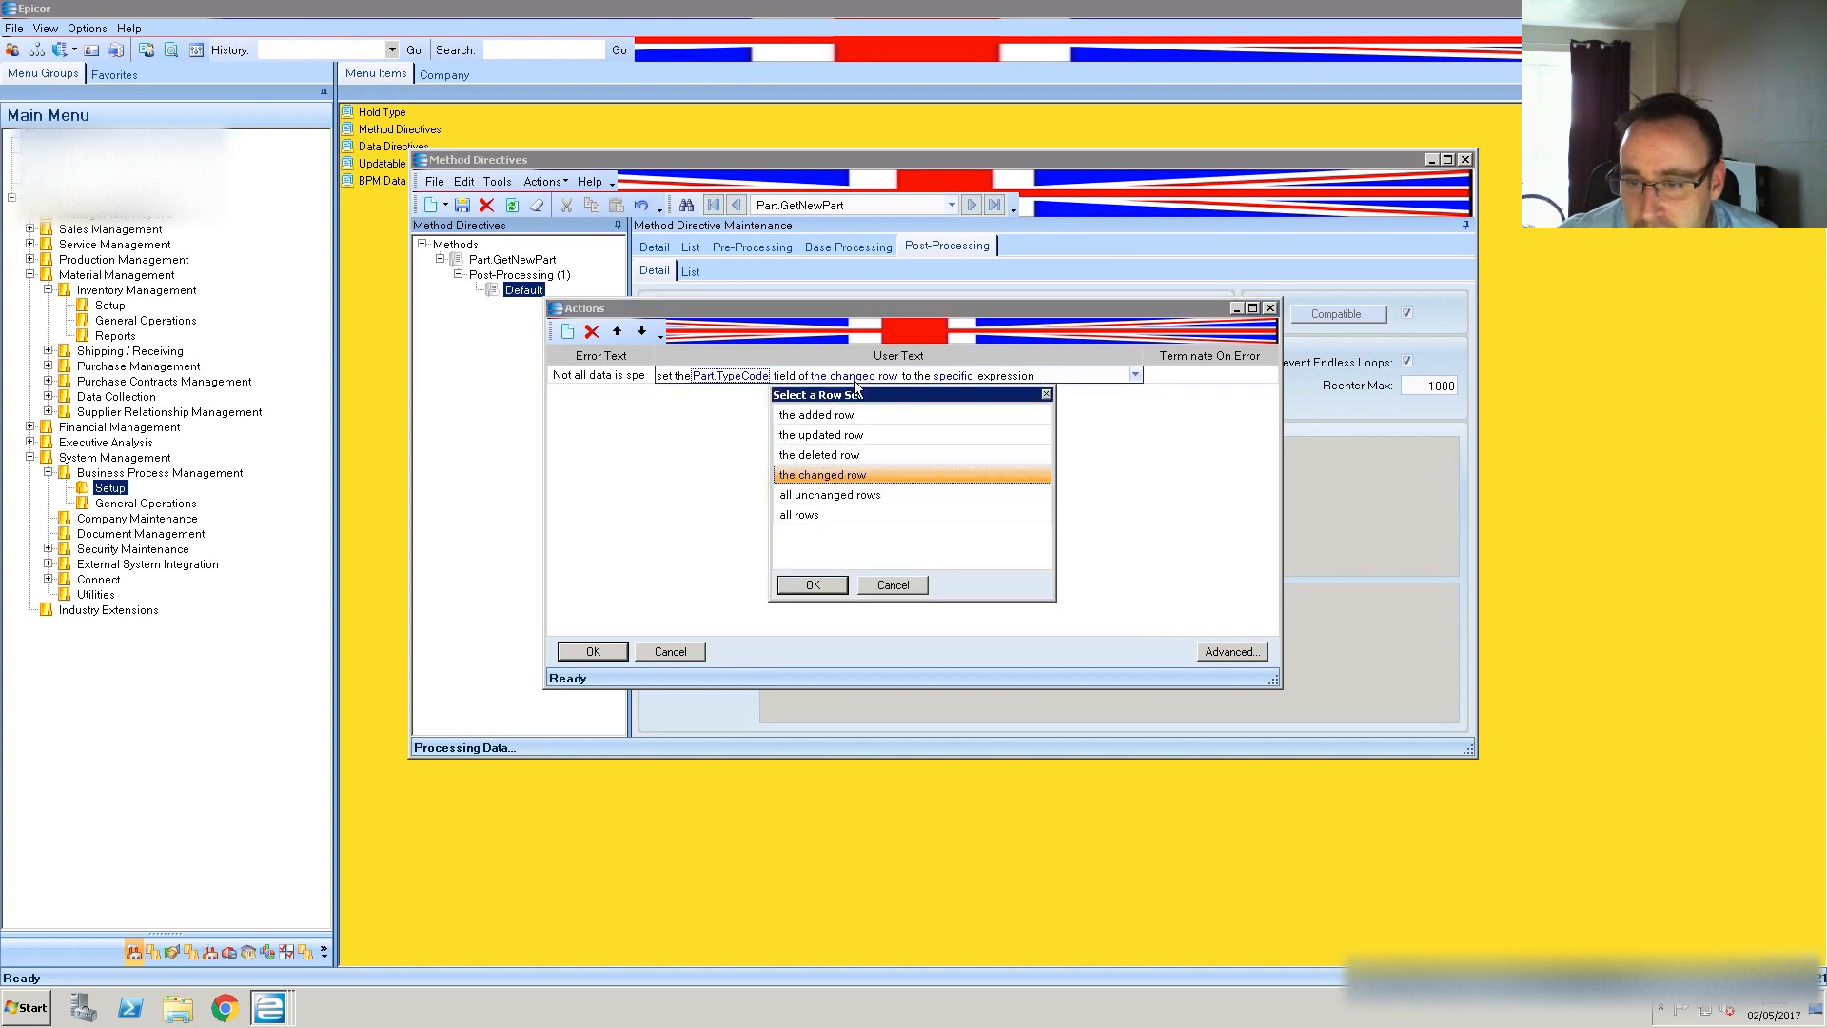
left_click(832, 416)
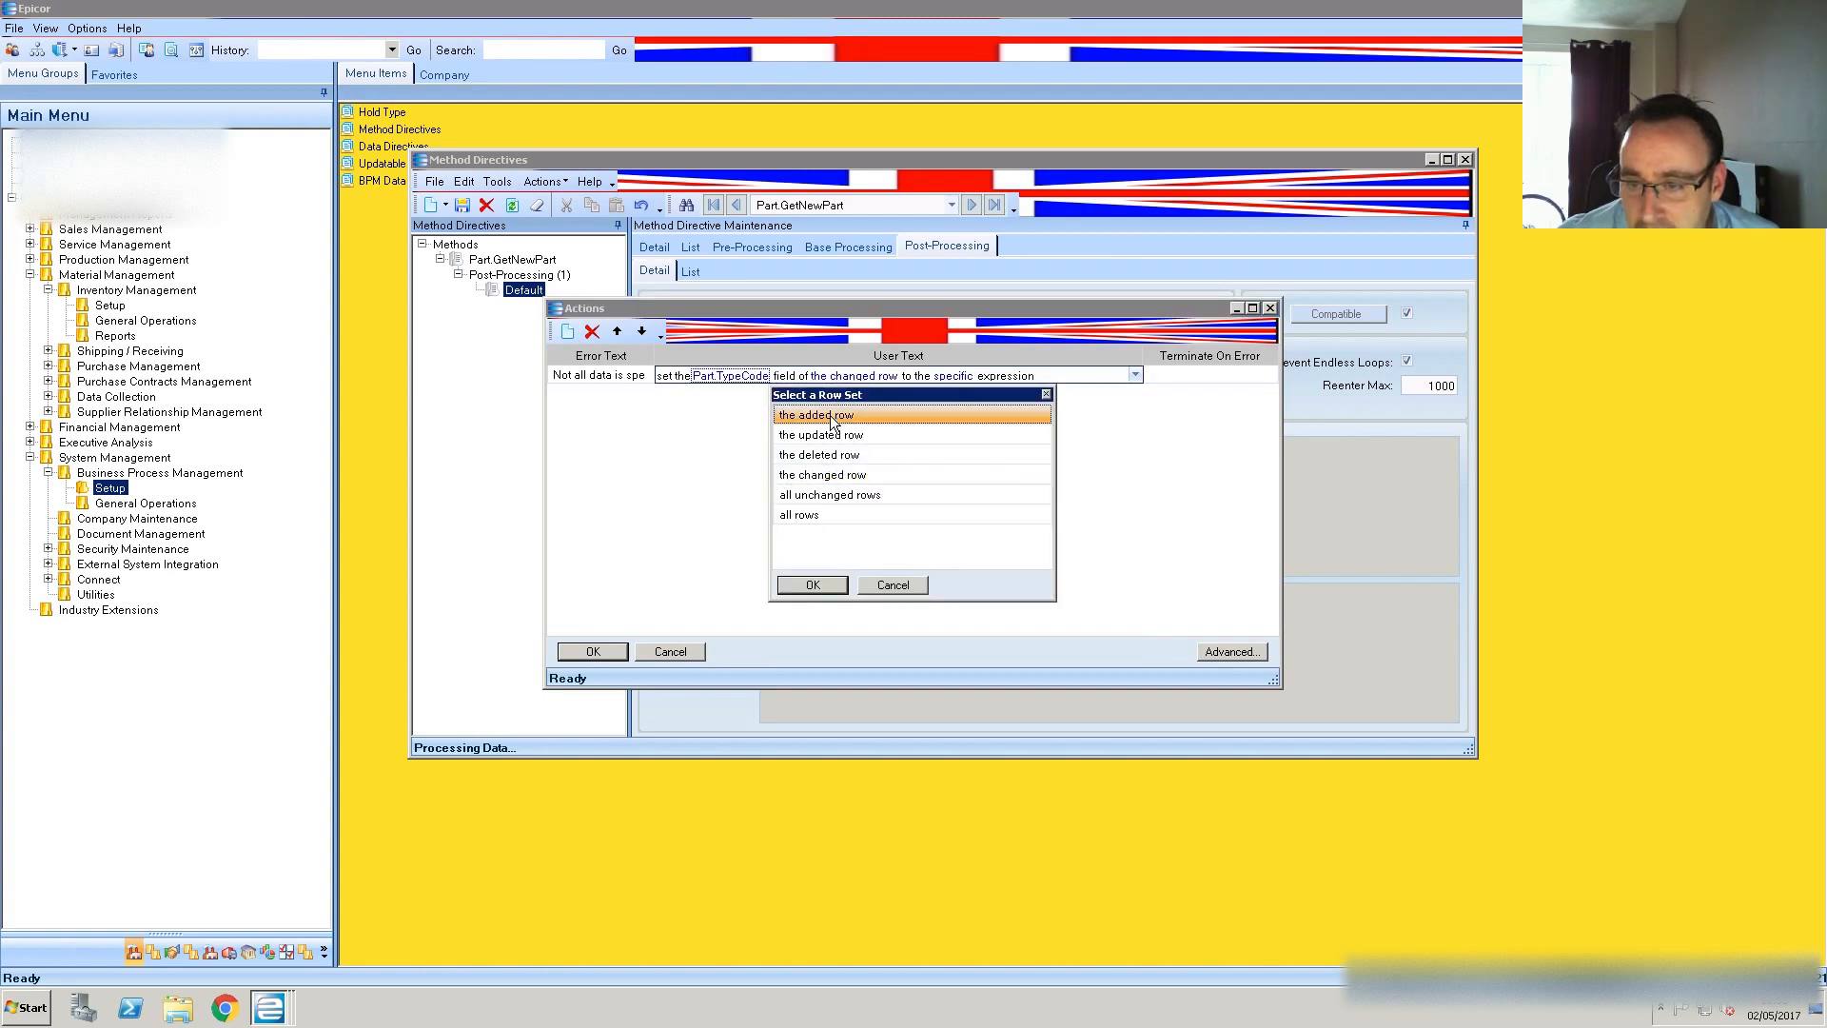
left_click(811, 584)
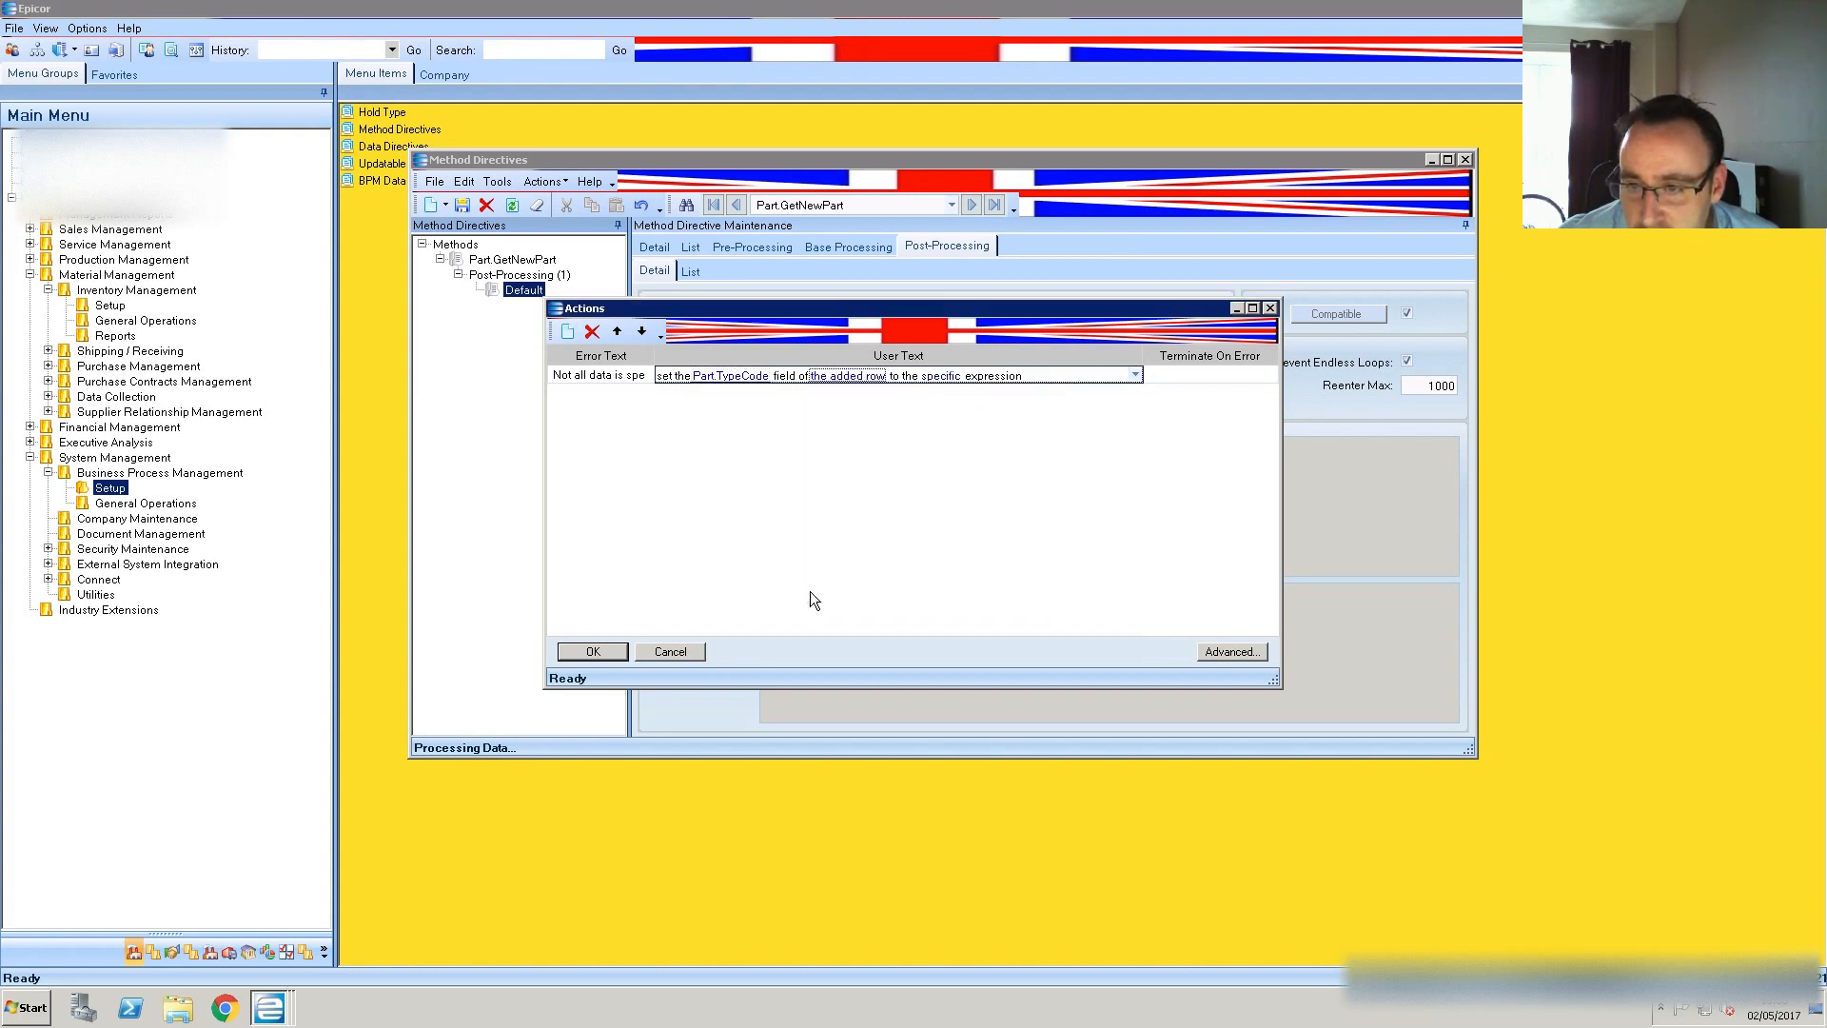
Specify "M" as the expression for the TypeCode action, check its syntax and accept it
left_click(942, 374)
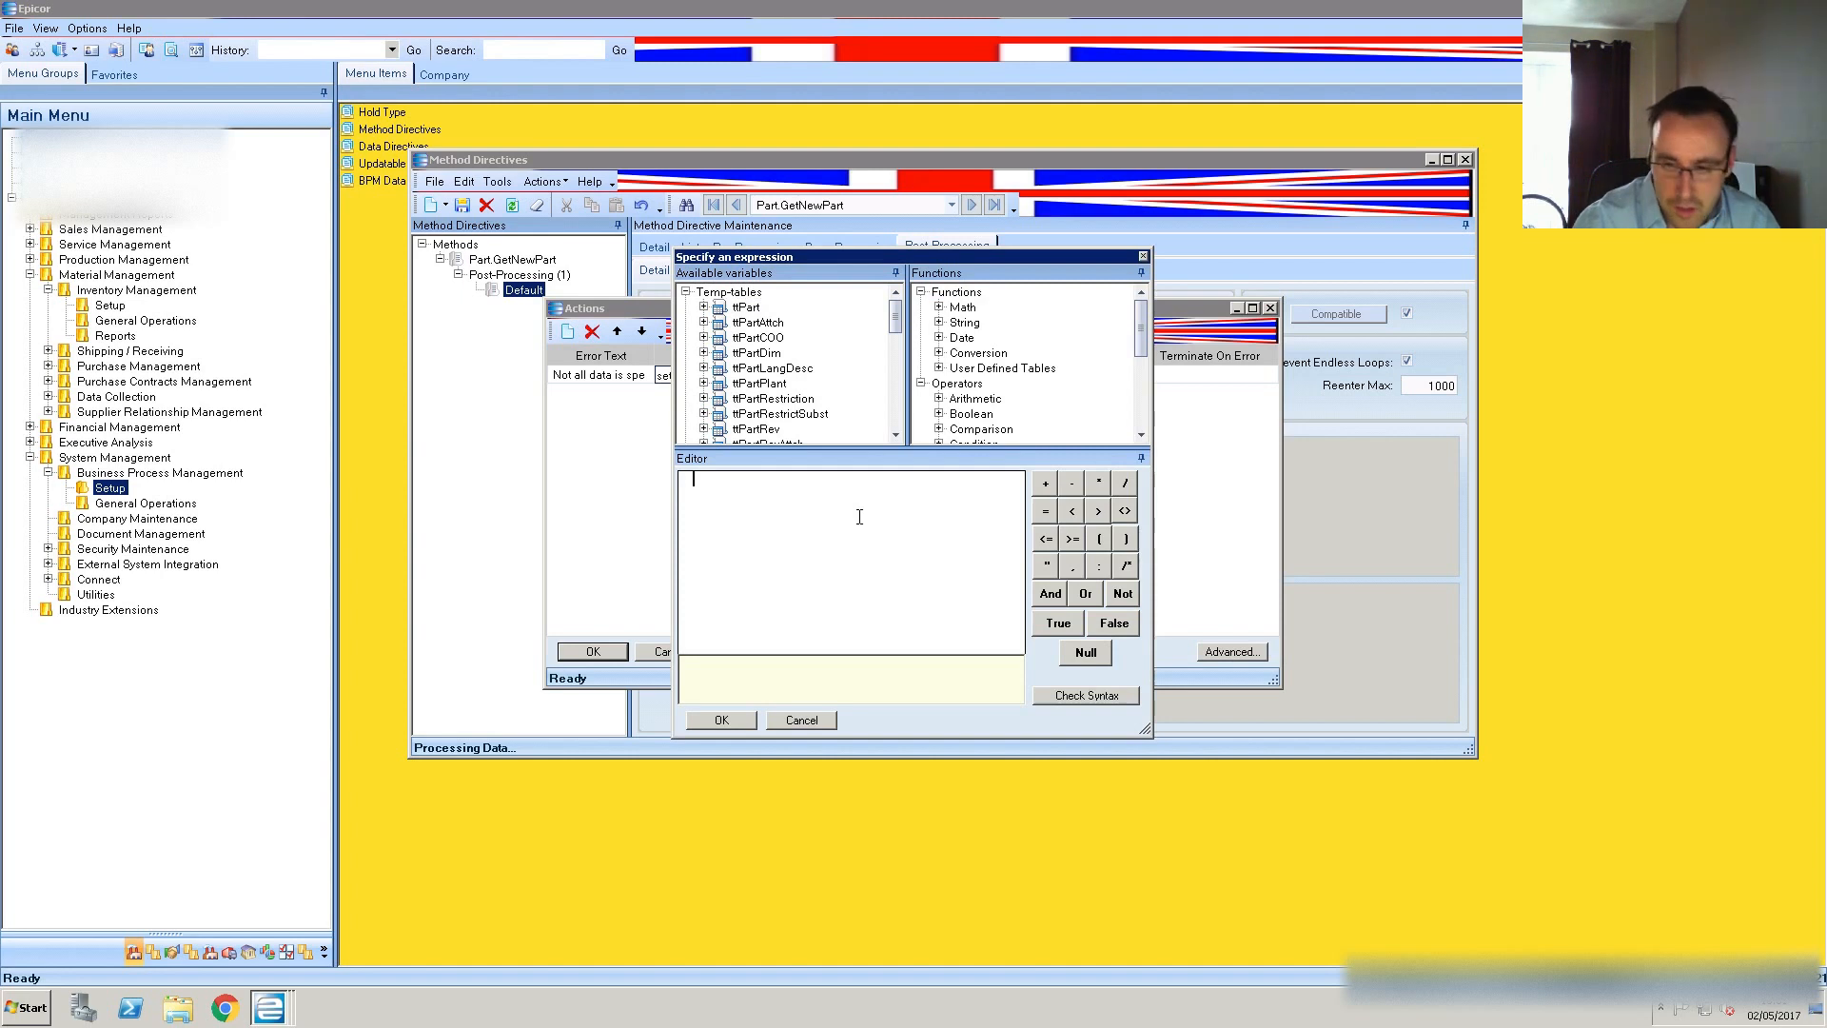
type("\"M\"")
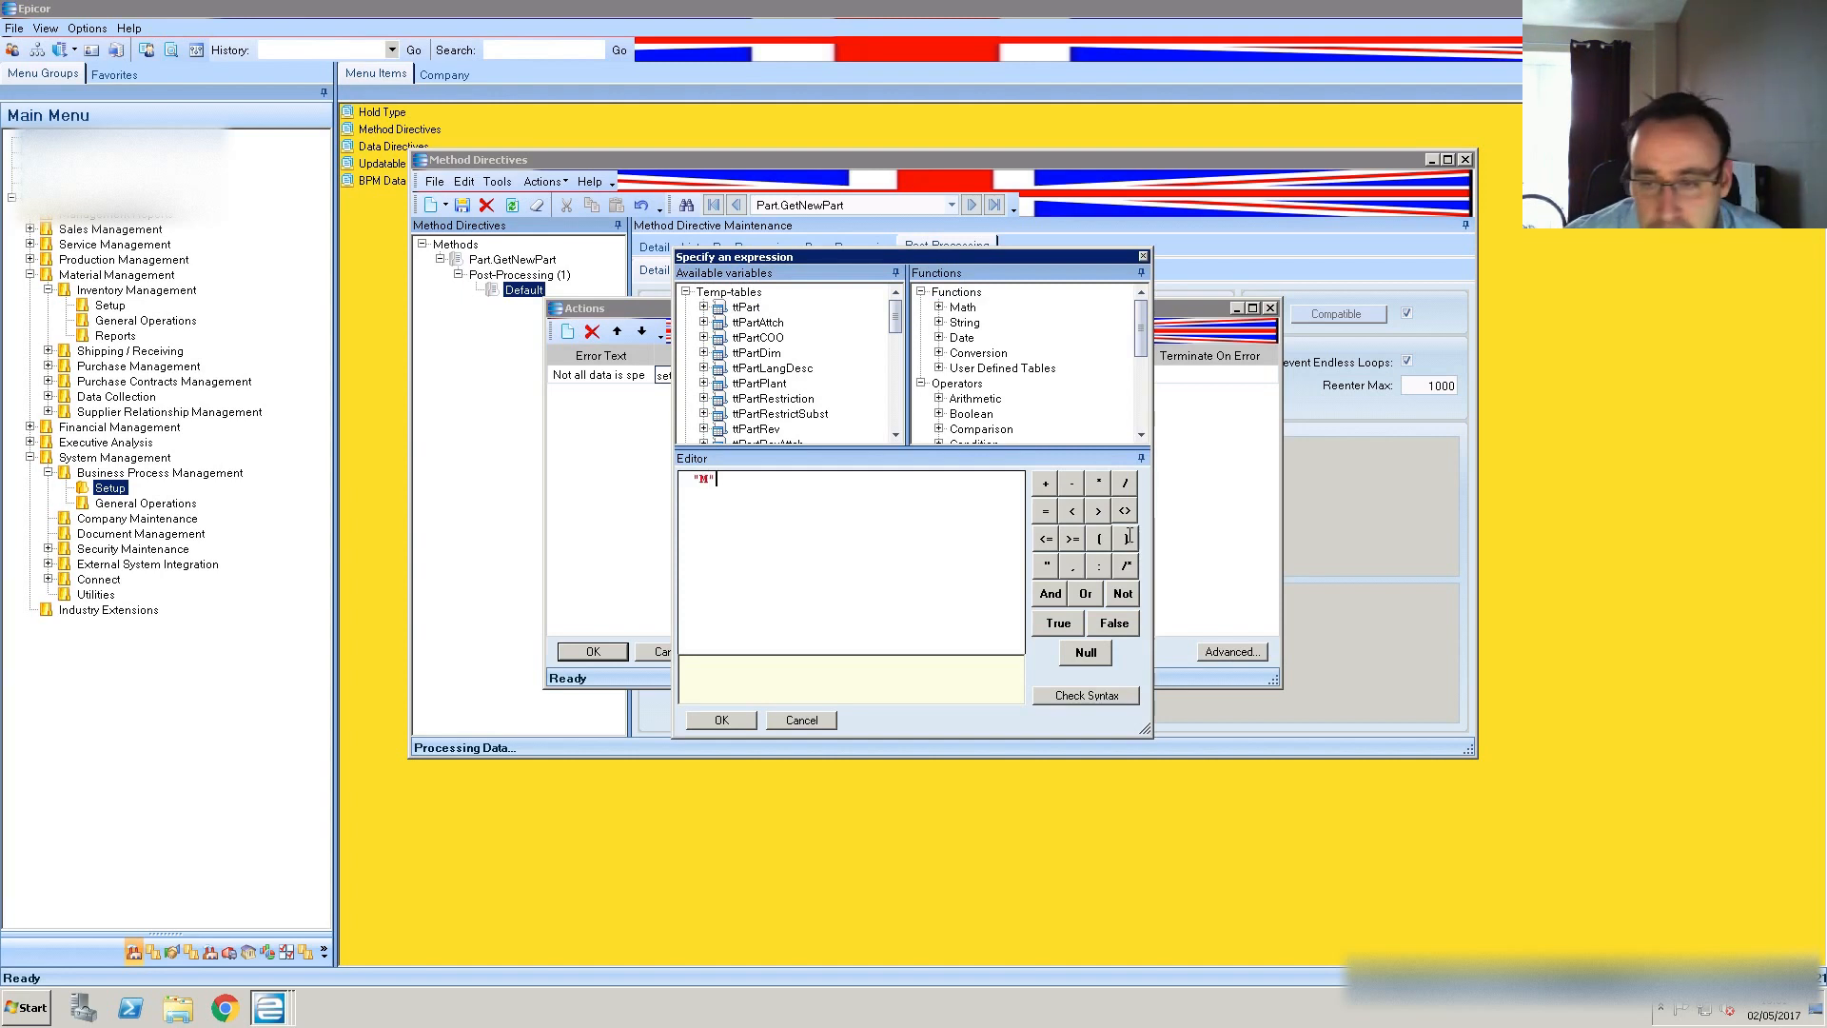
left_click(1088, 699)
left_click(931, 556)
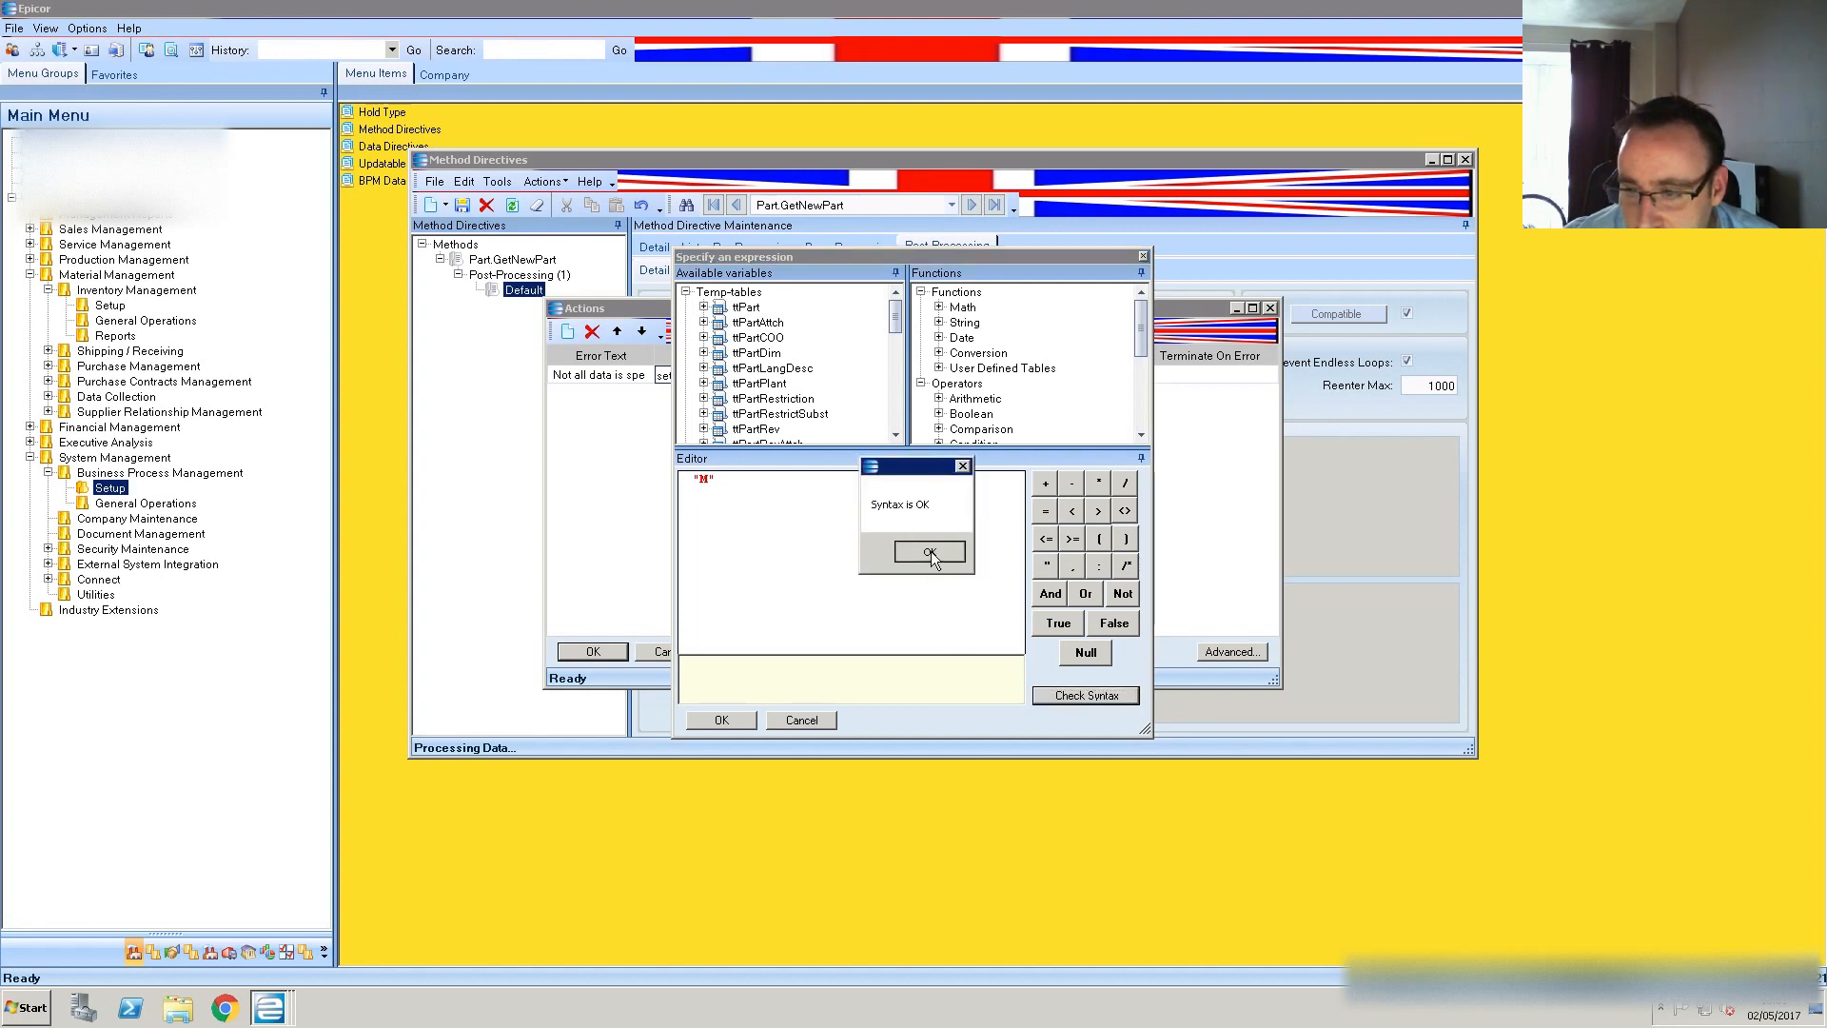
left_click(741, 725)
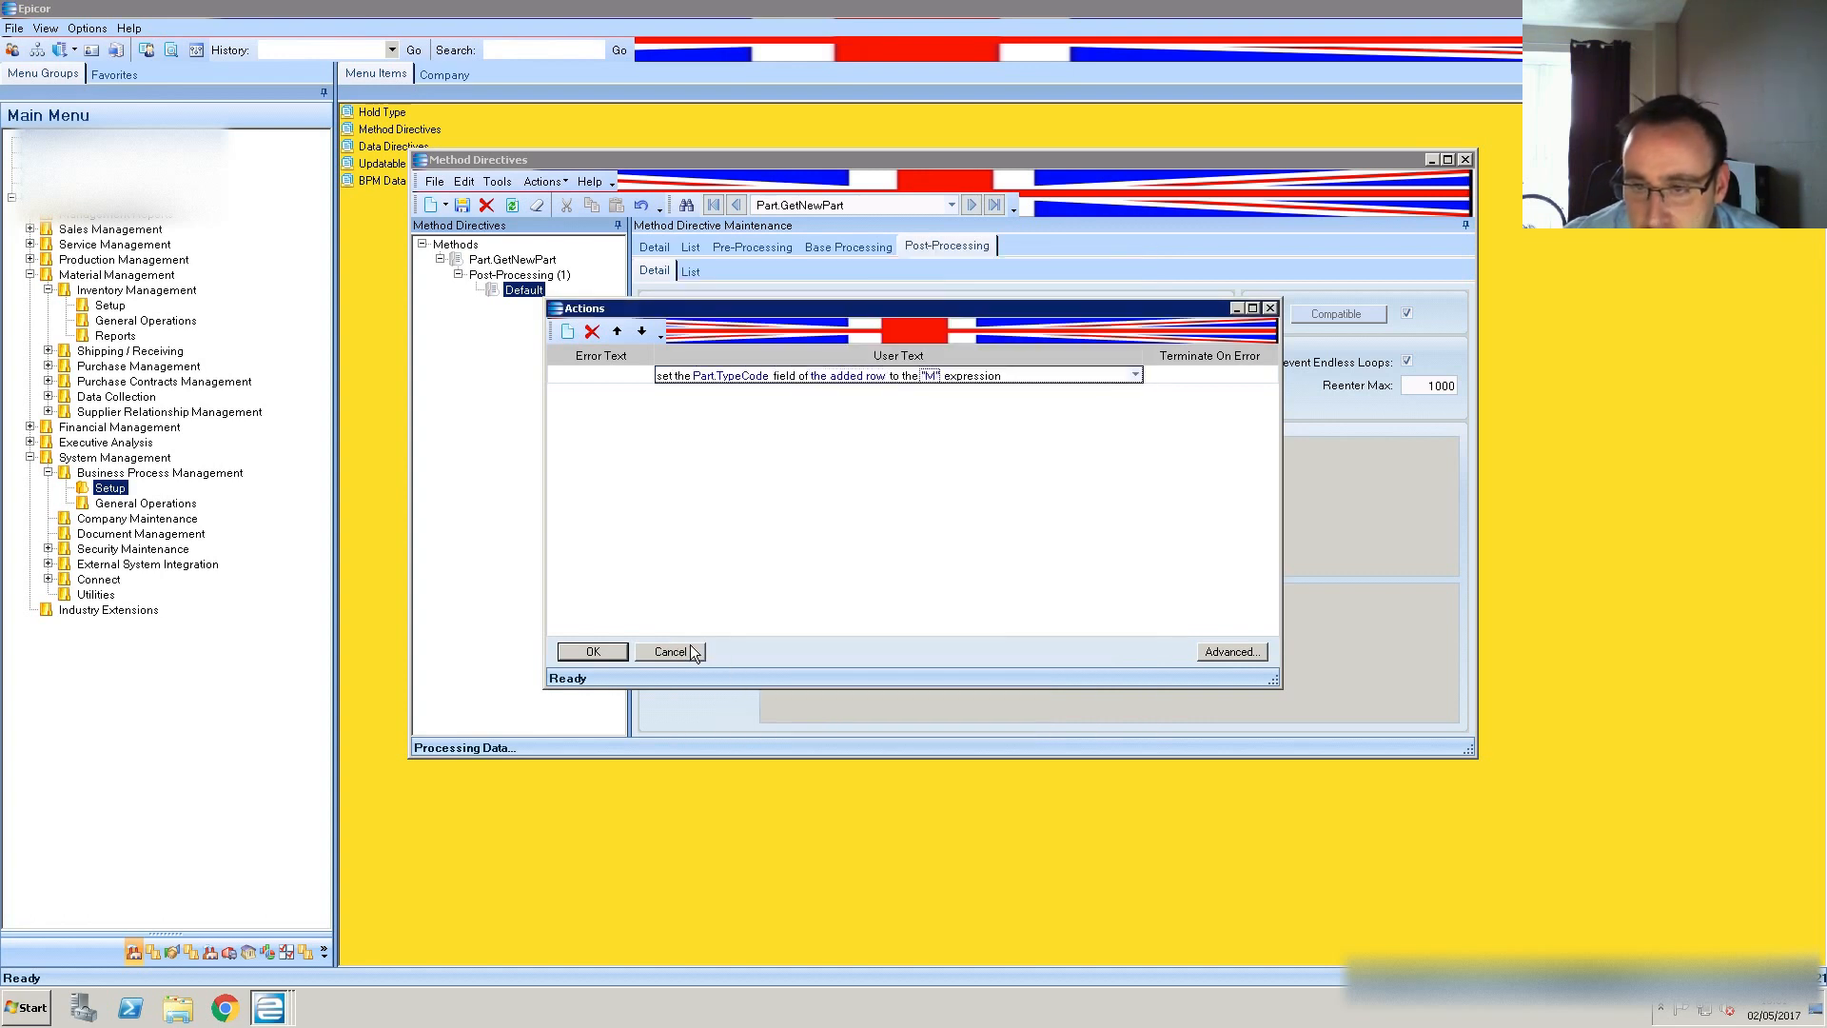
Add a second action that sets the specified field of the changed row to a specific expression
left_click(567, 331)
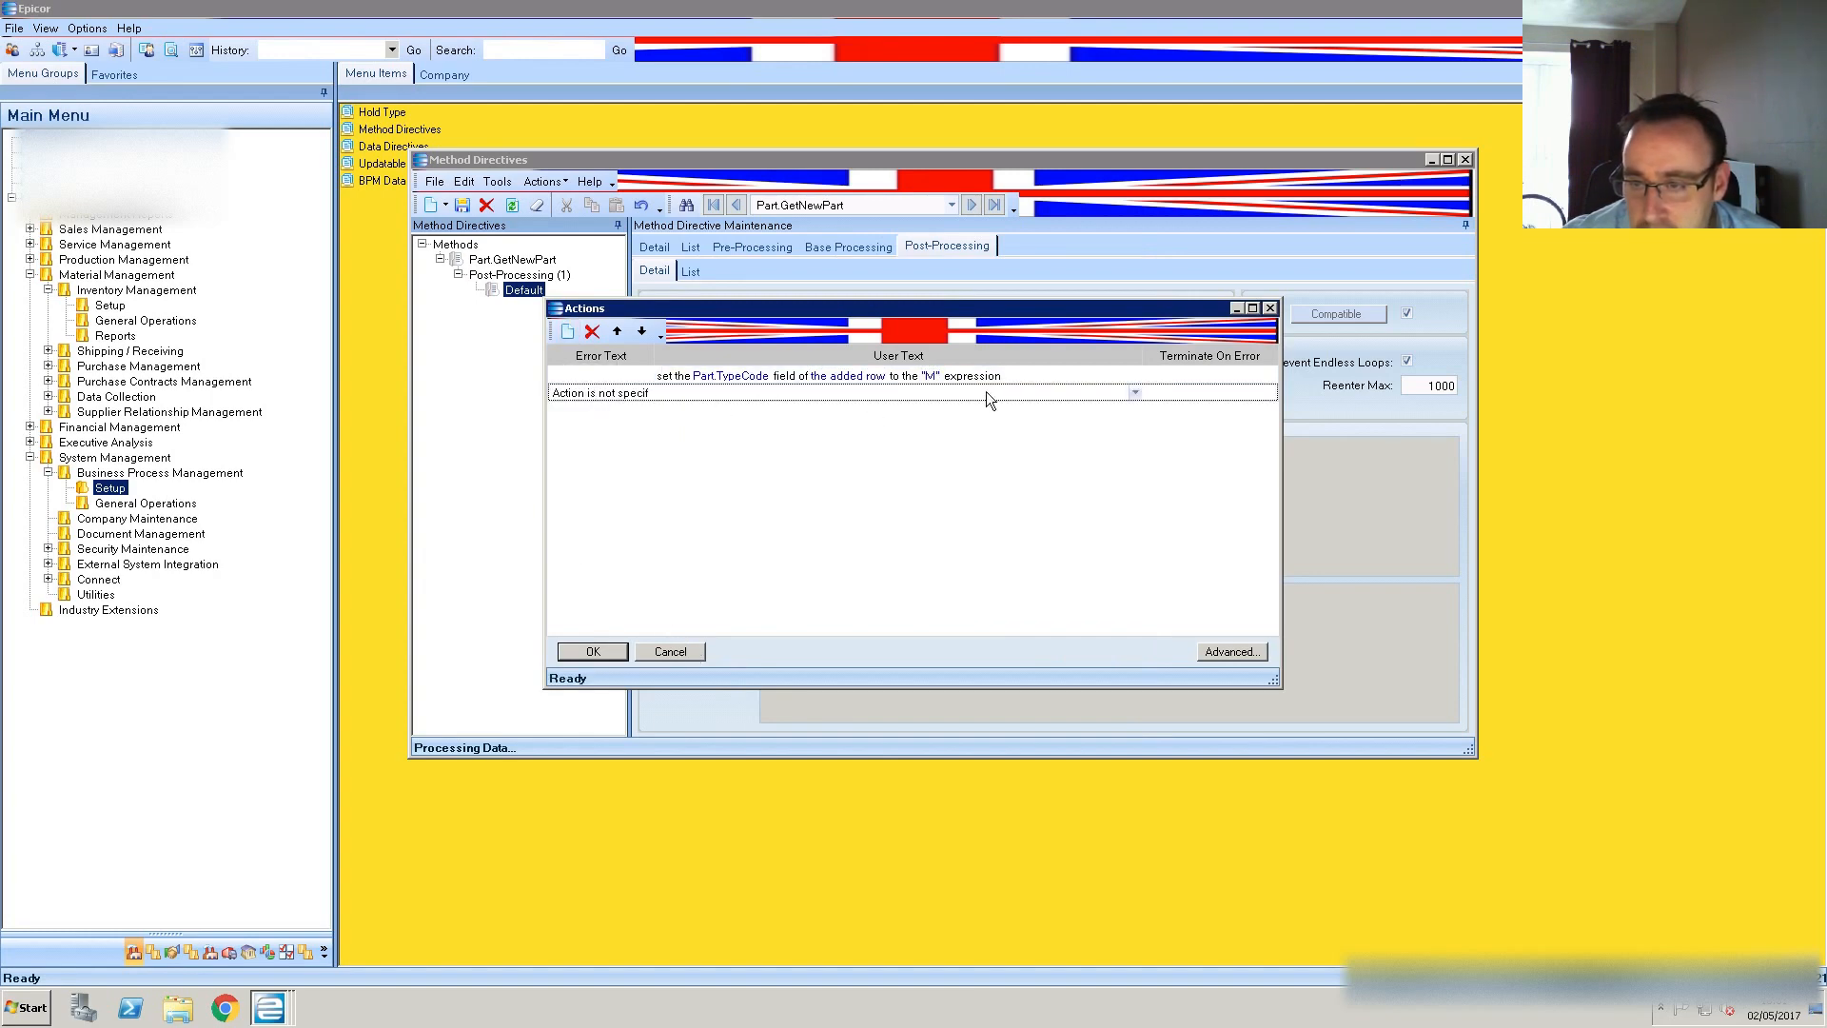
left_click(1134, 392)
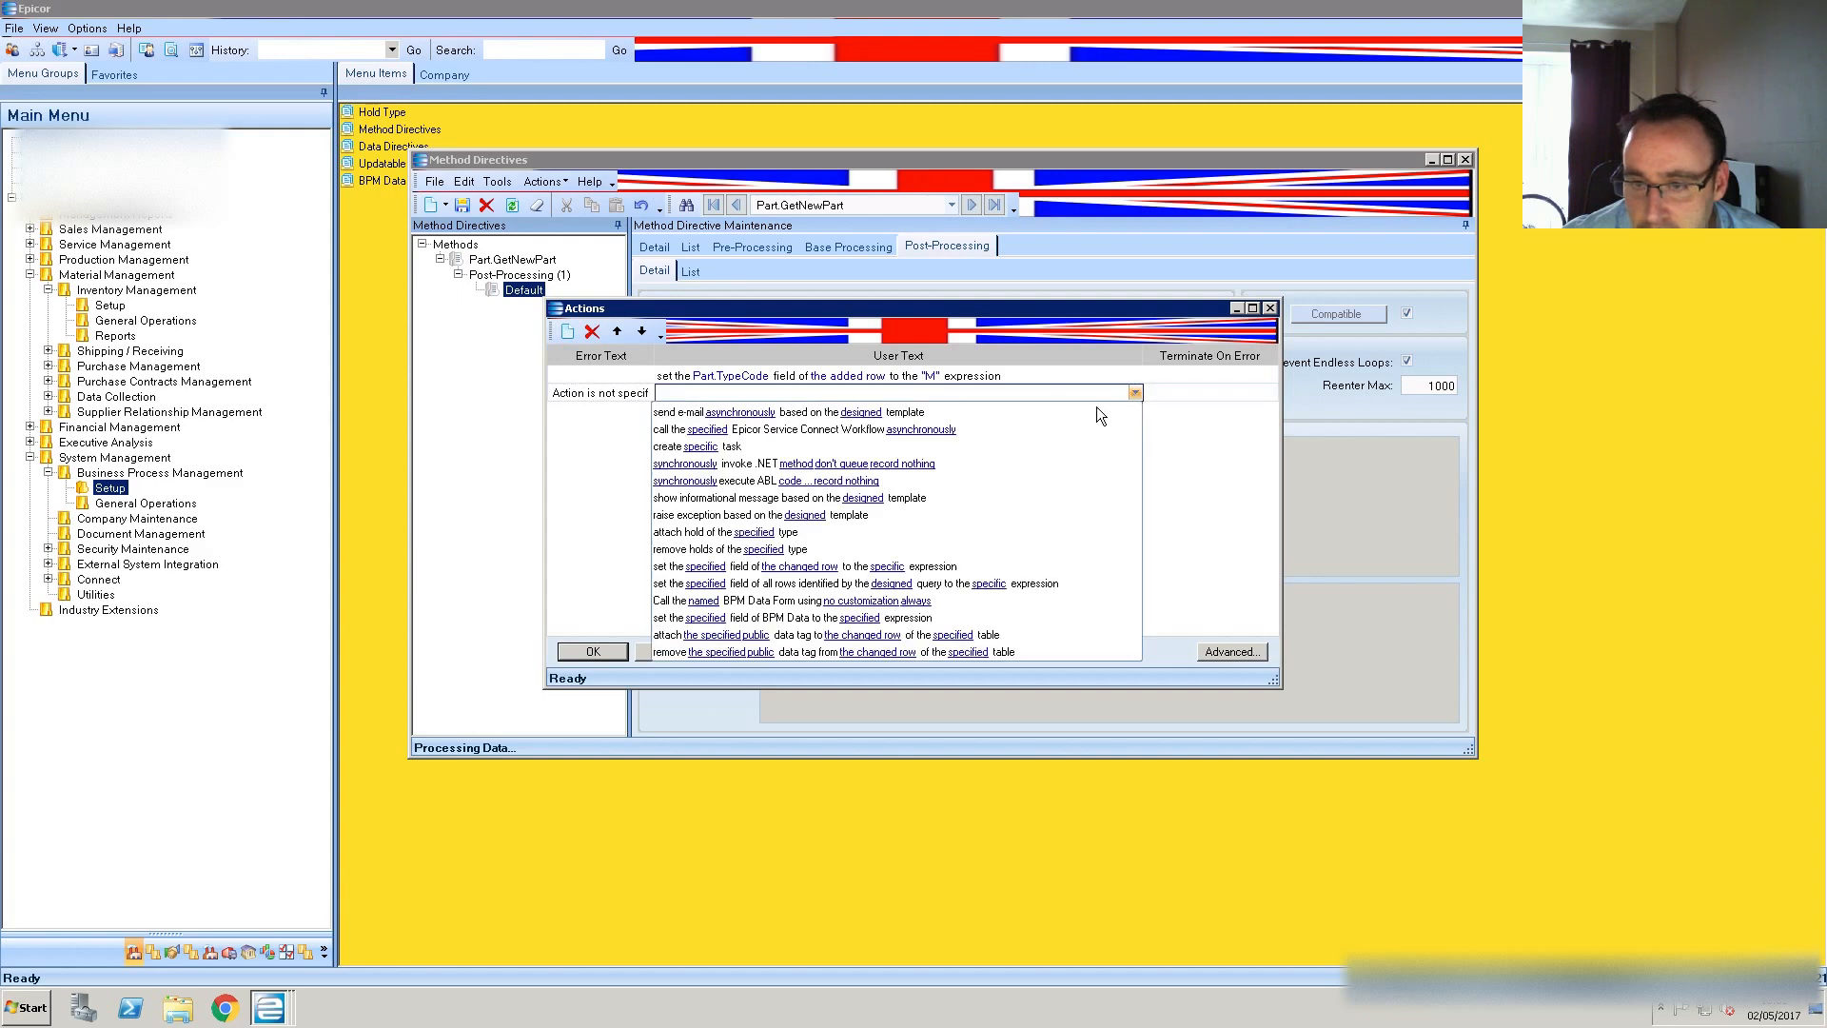
left_click(723, 568)
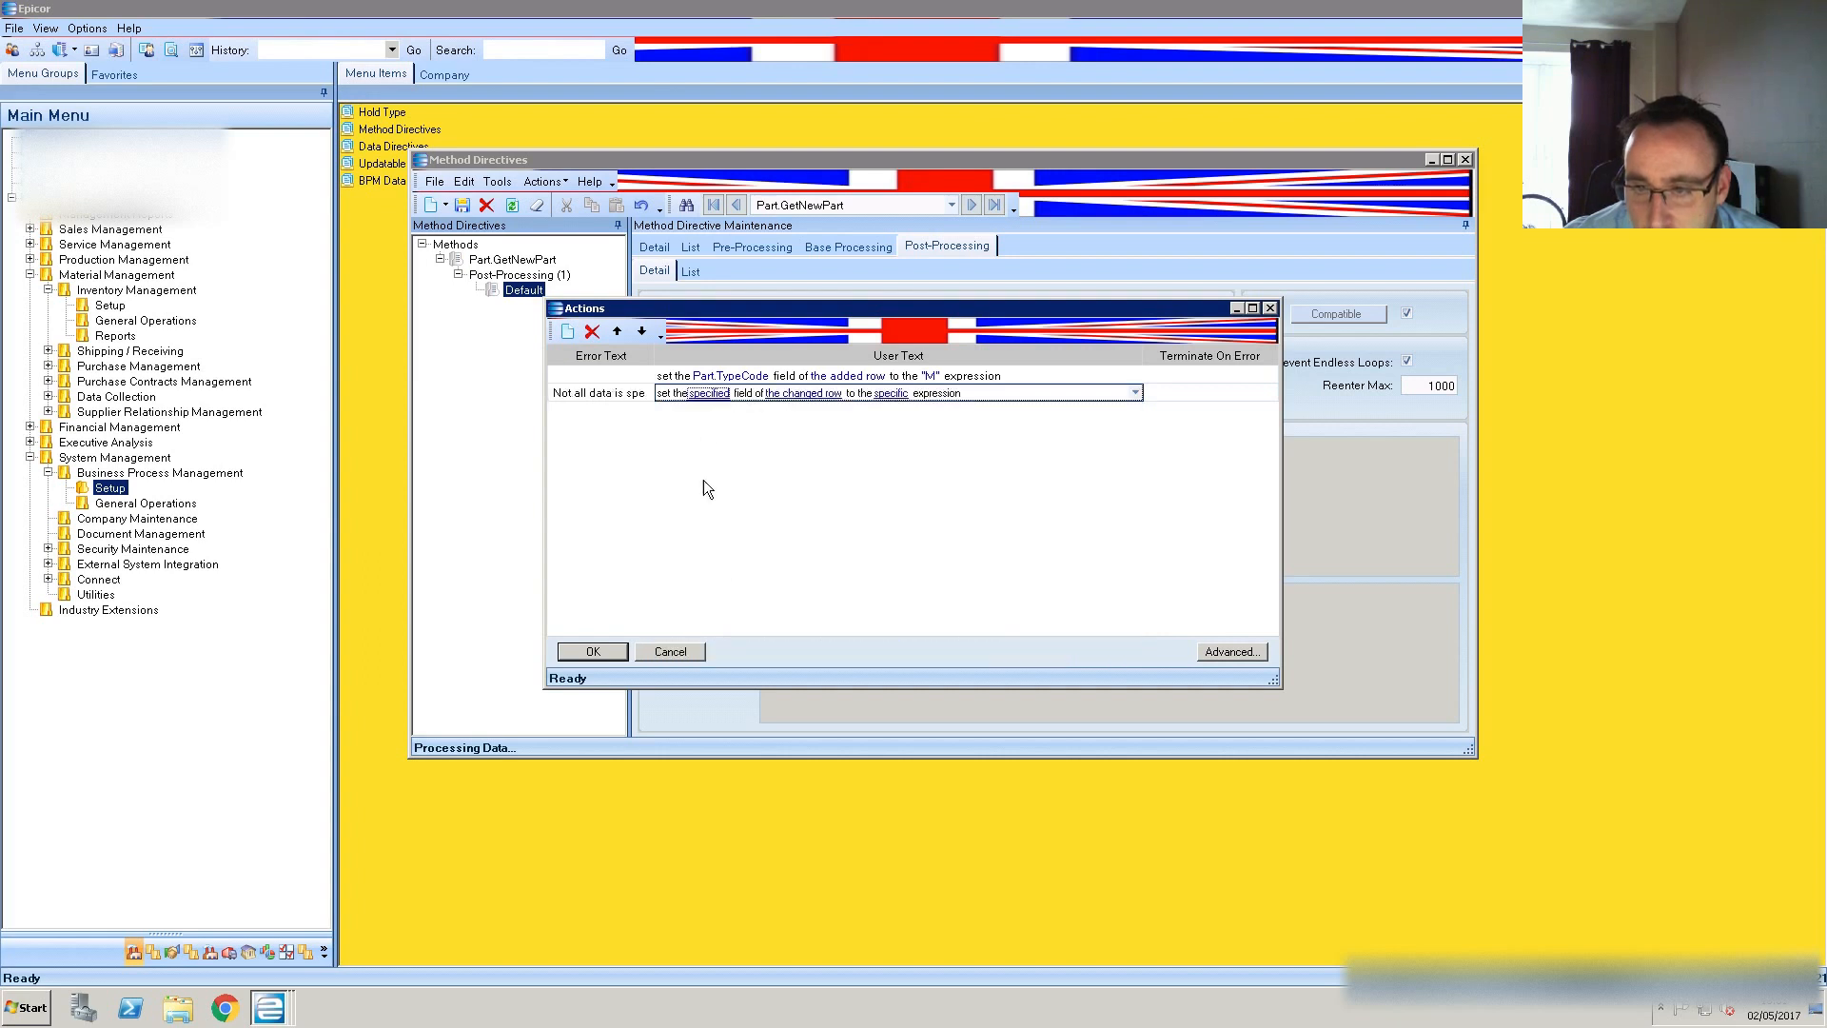
Choose the Constrained field of the ttPart table as the field the second action sets
left_click(708, 394)
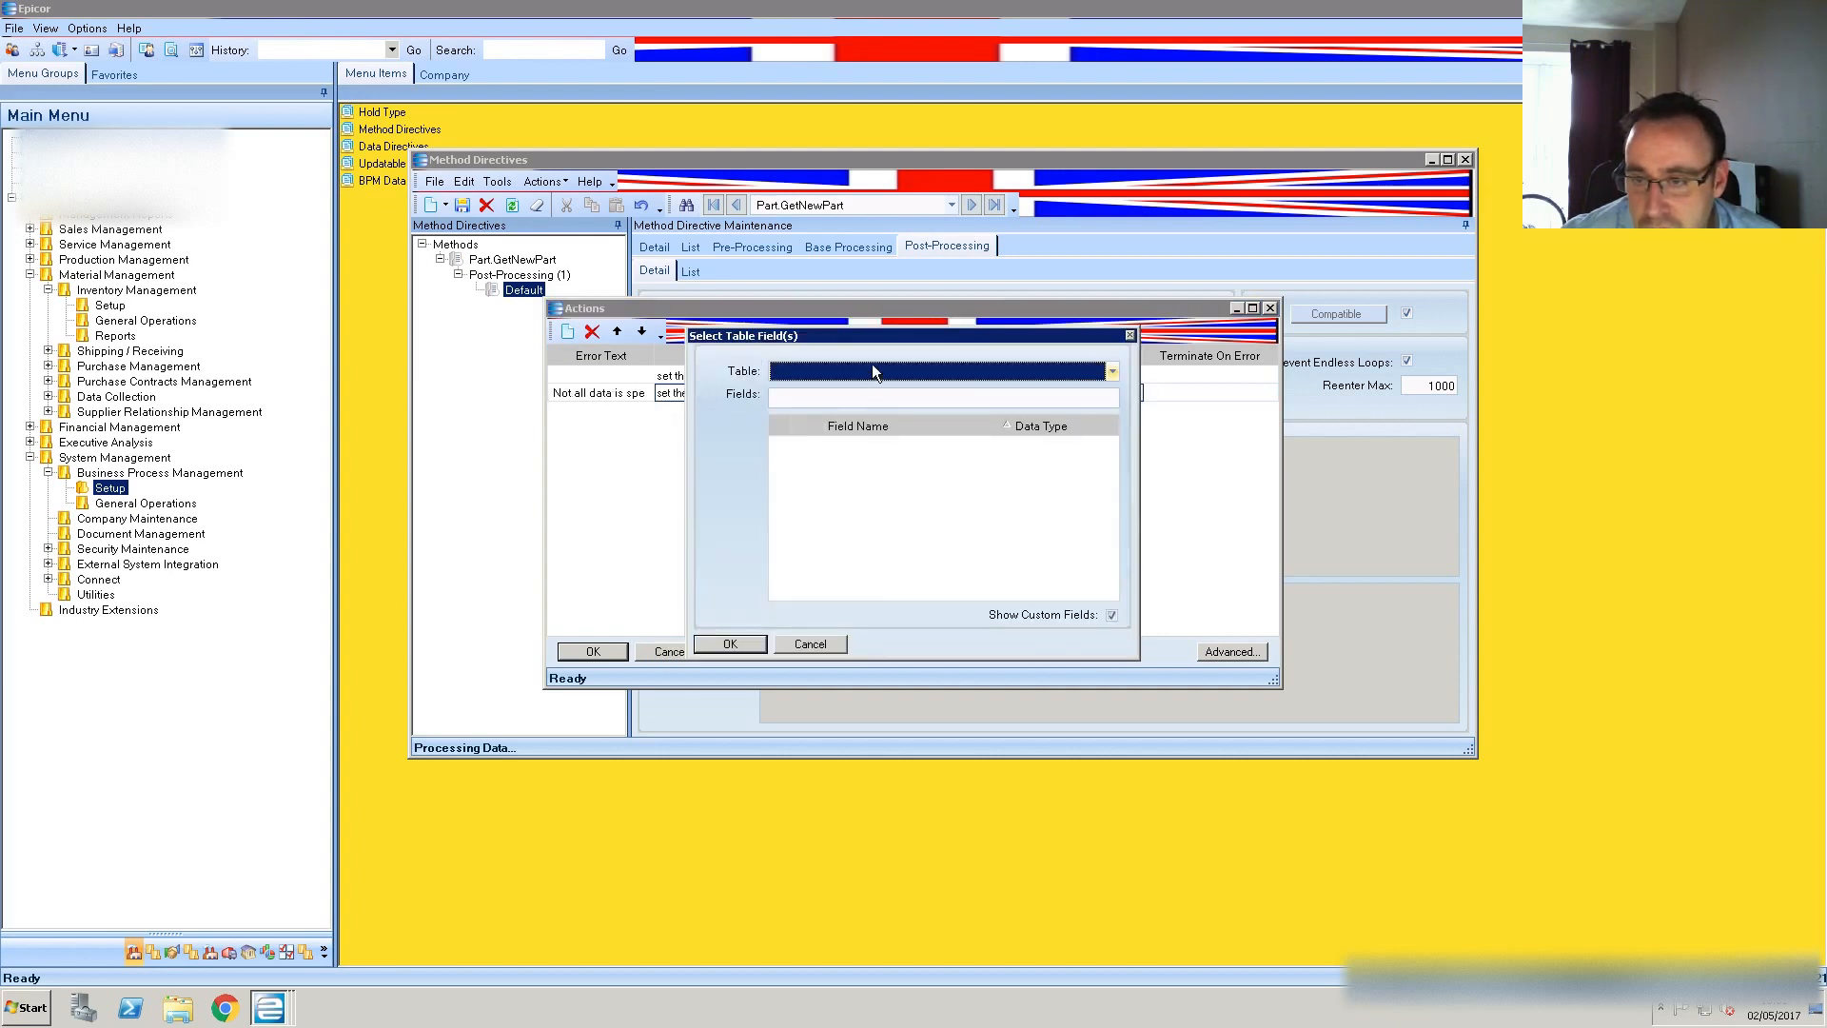
left_click(868, 371)
left_click(807, 417)
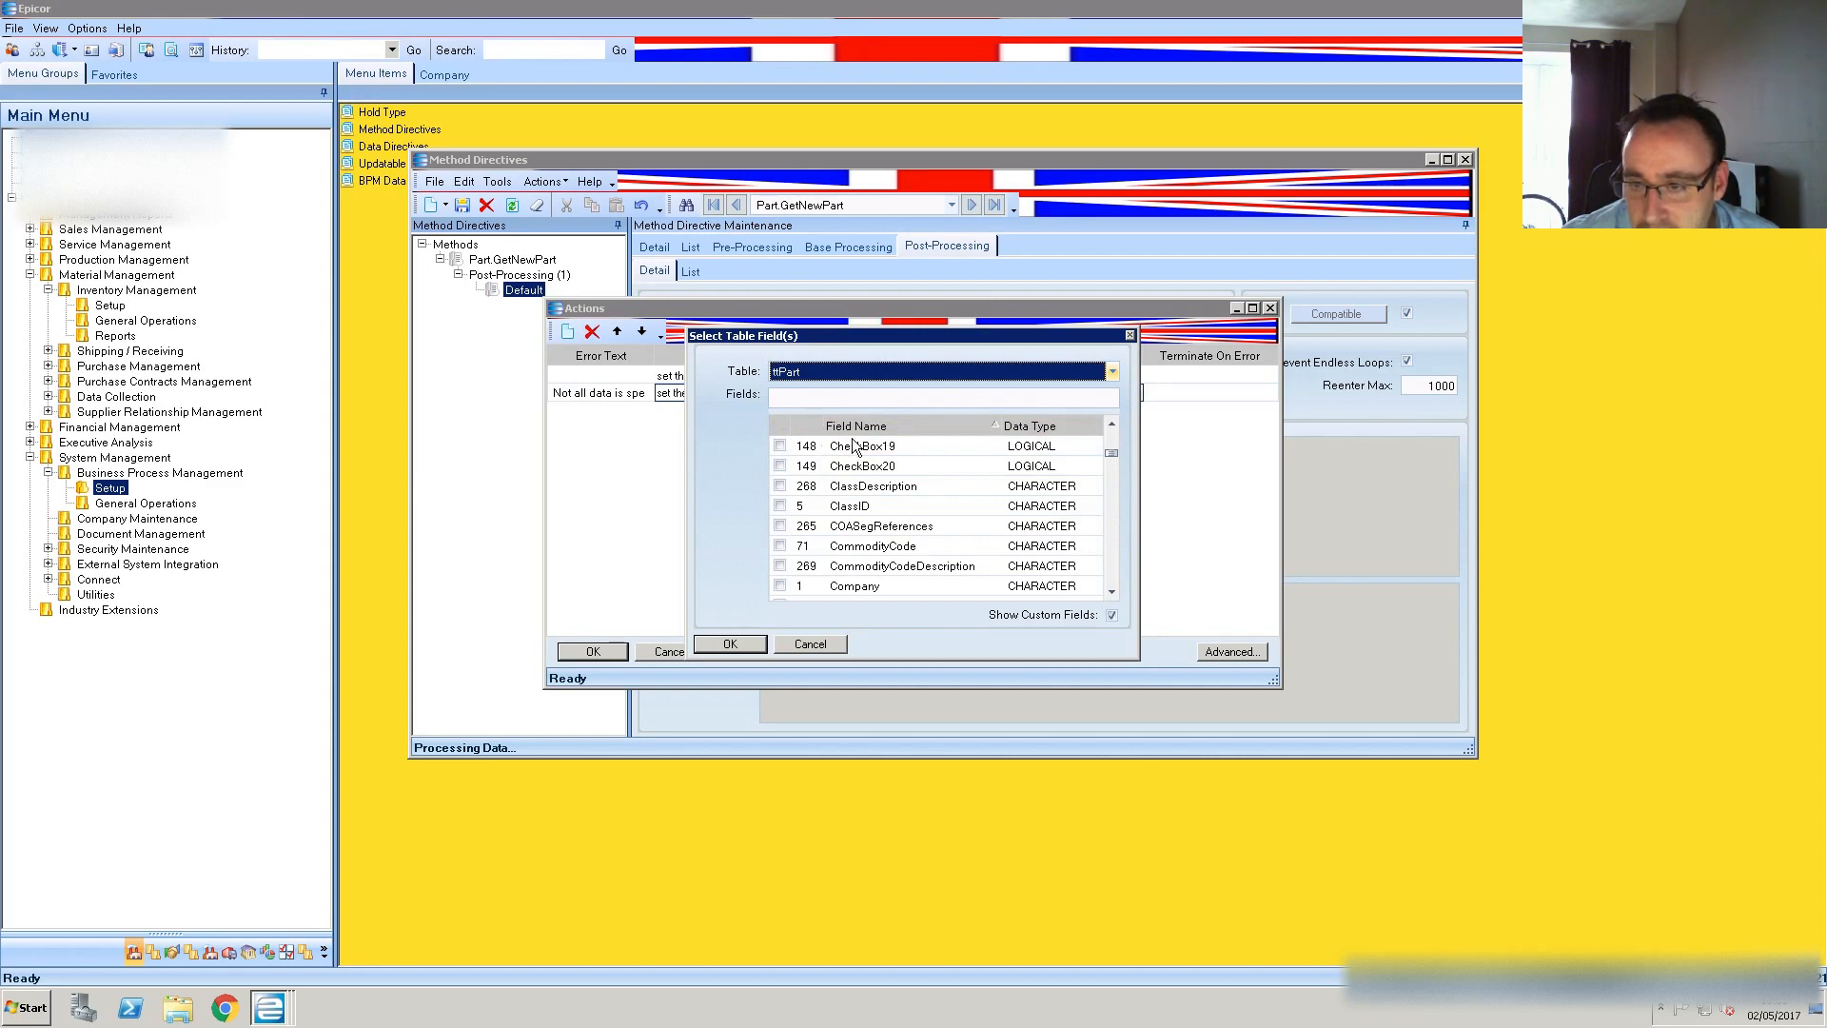
left_click(1111, 425)
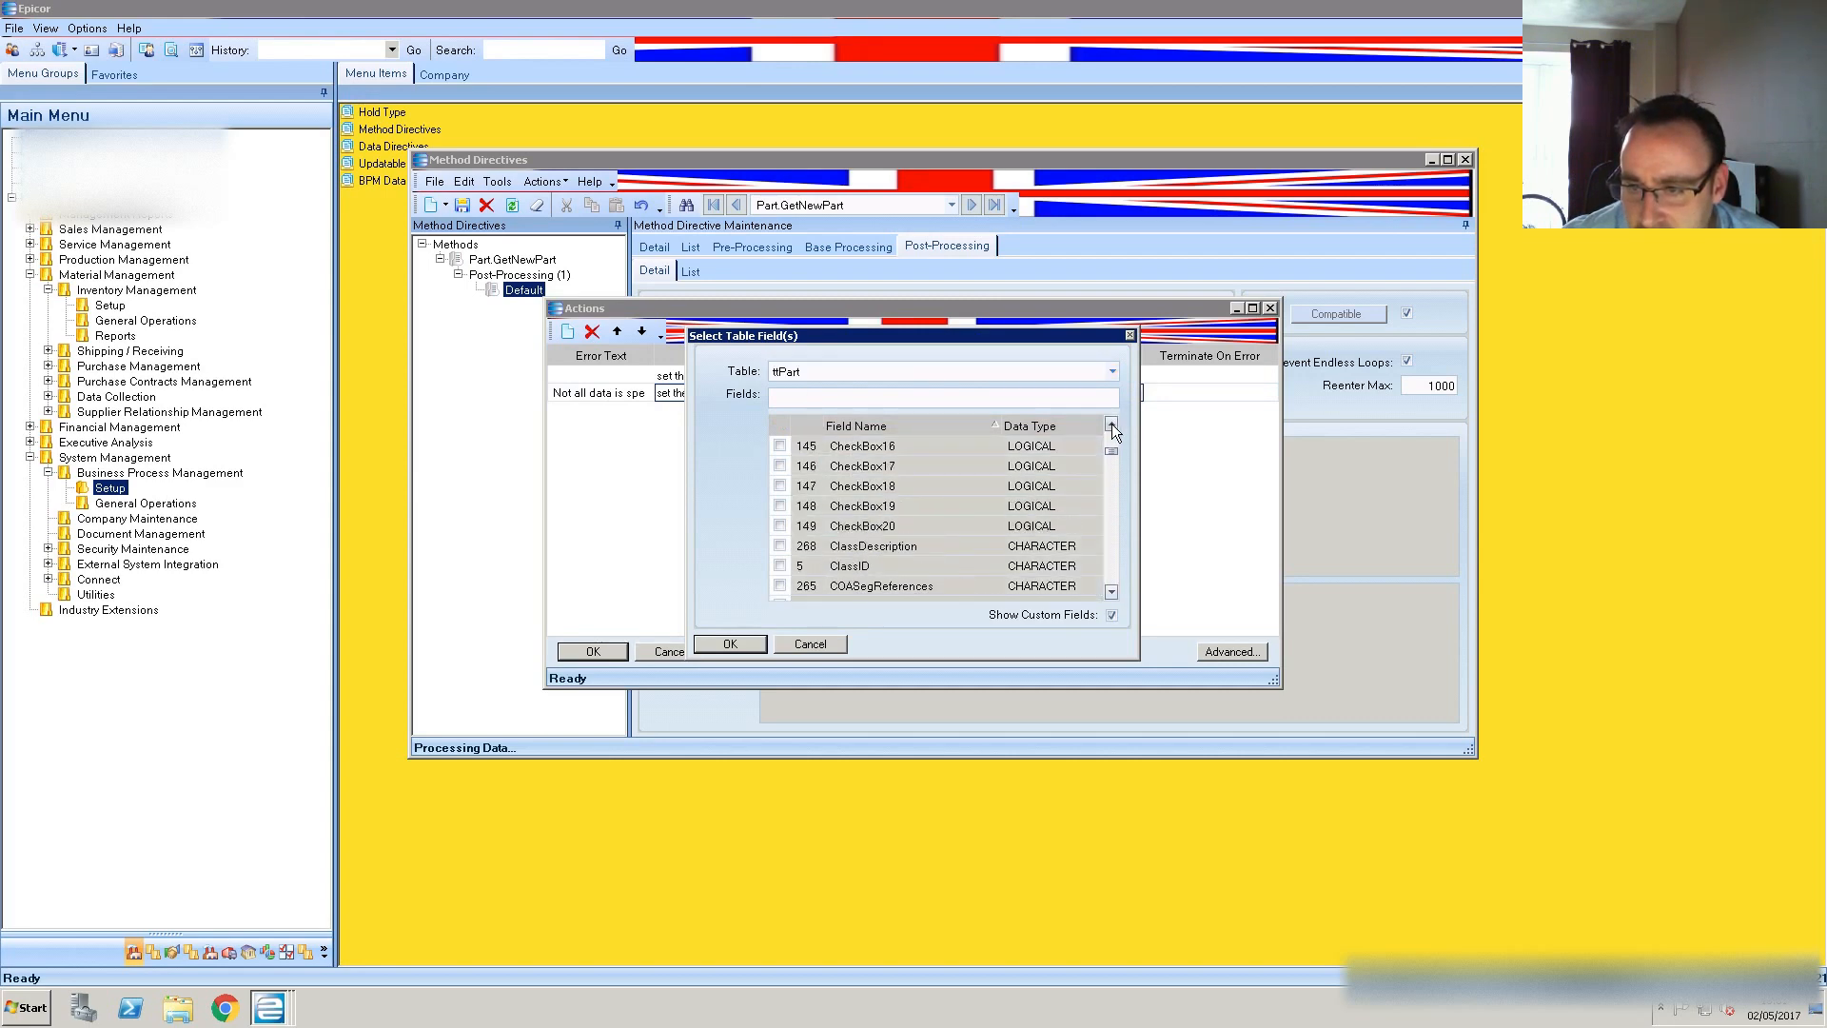
left_click(1112, 426)
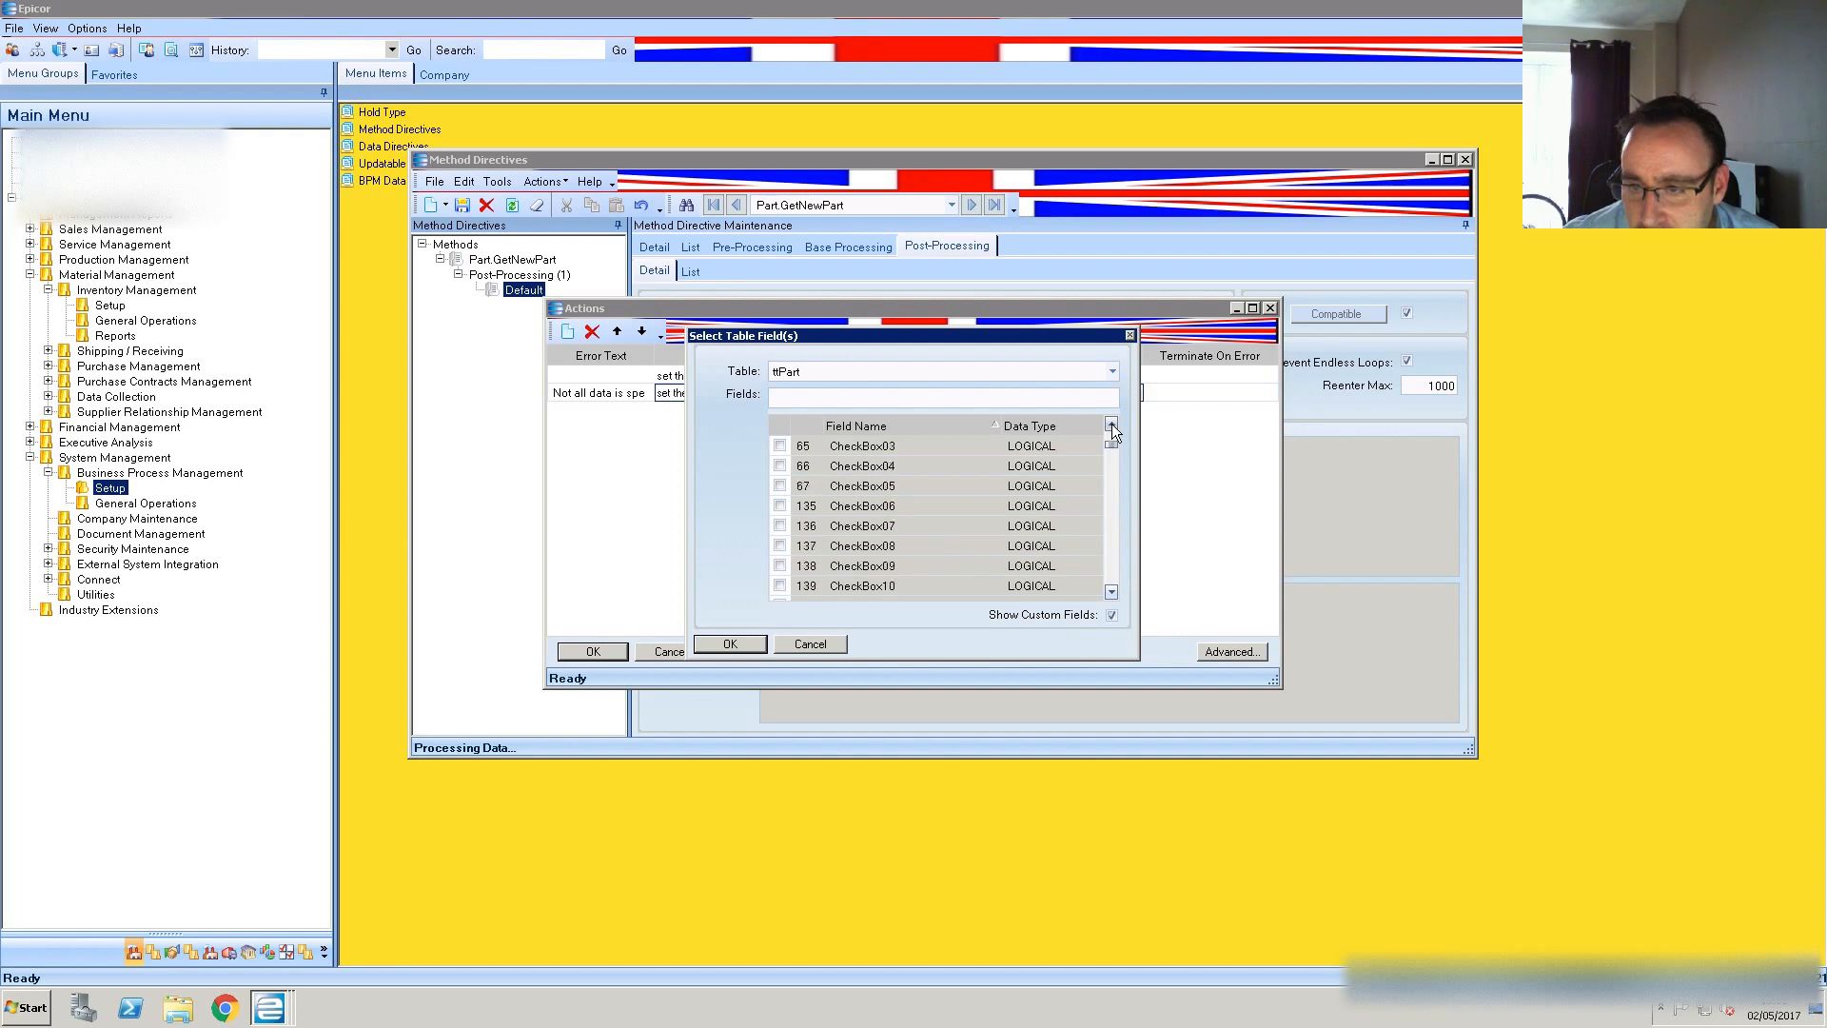
left_click(1111, 425)
left_click(1111, 425)
left_click(1111, 425)
left_click(1112, 426)
left_click(1112, 425)
left_click(1111, 425)
left_click(1111, 425)
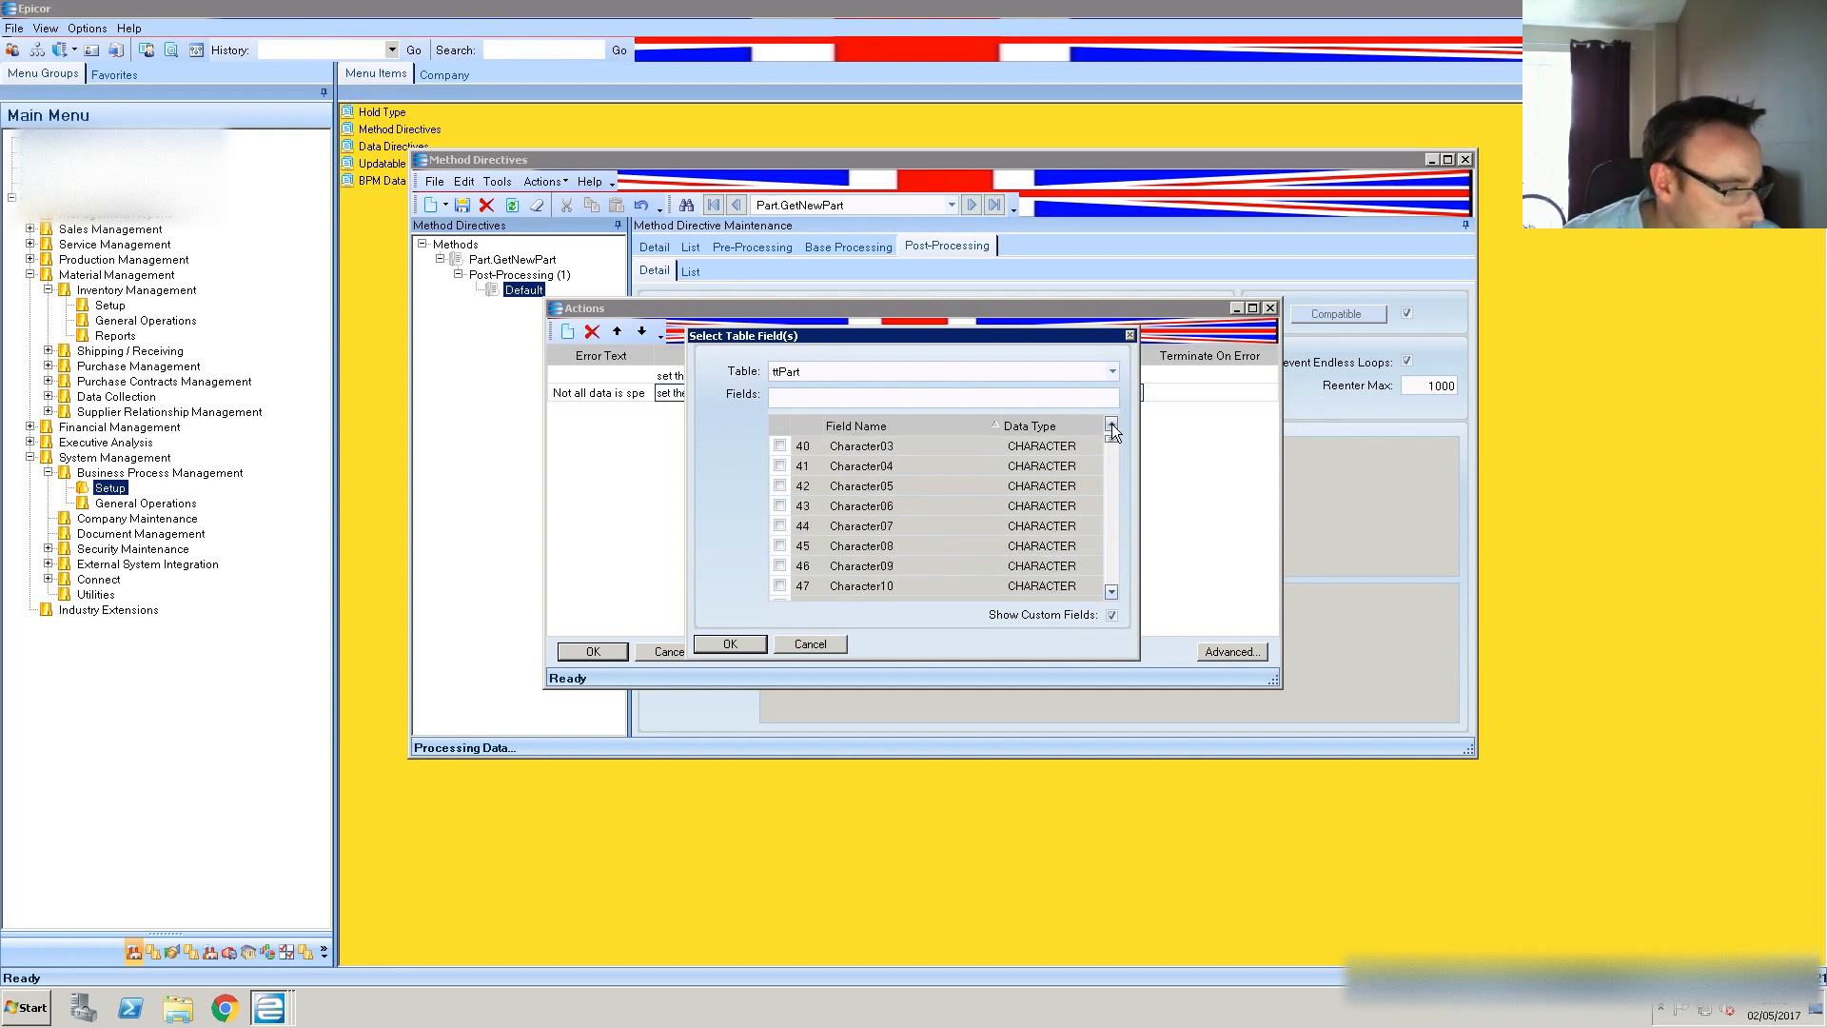
left_click(1111, 425)
left_click(1111, 426)
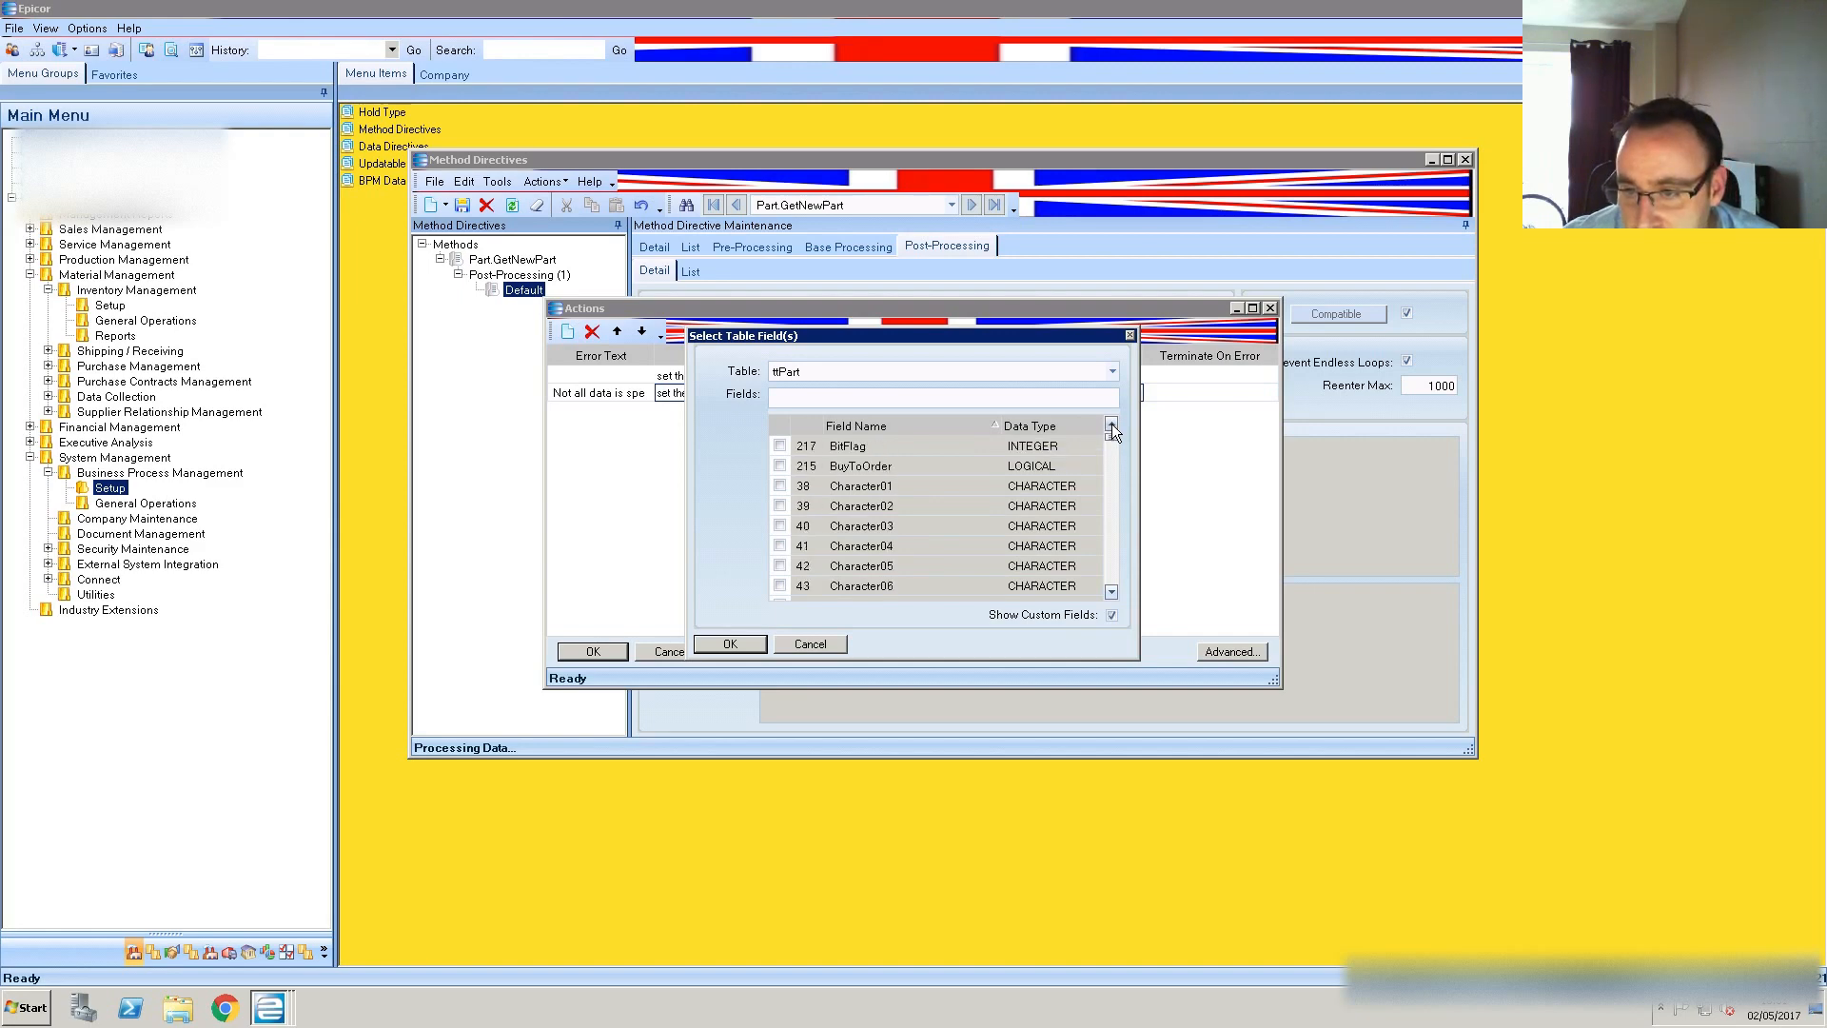
left_click(1111, 425)
left_click(1111, 425)
left_click(1111, 426)
left_click(1108, 568)
left_click(1107, 568)
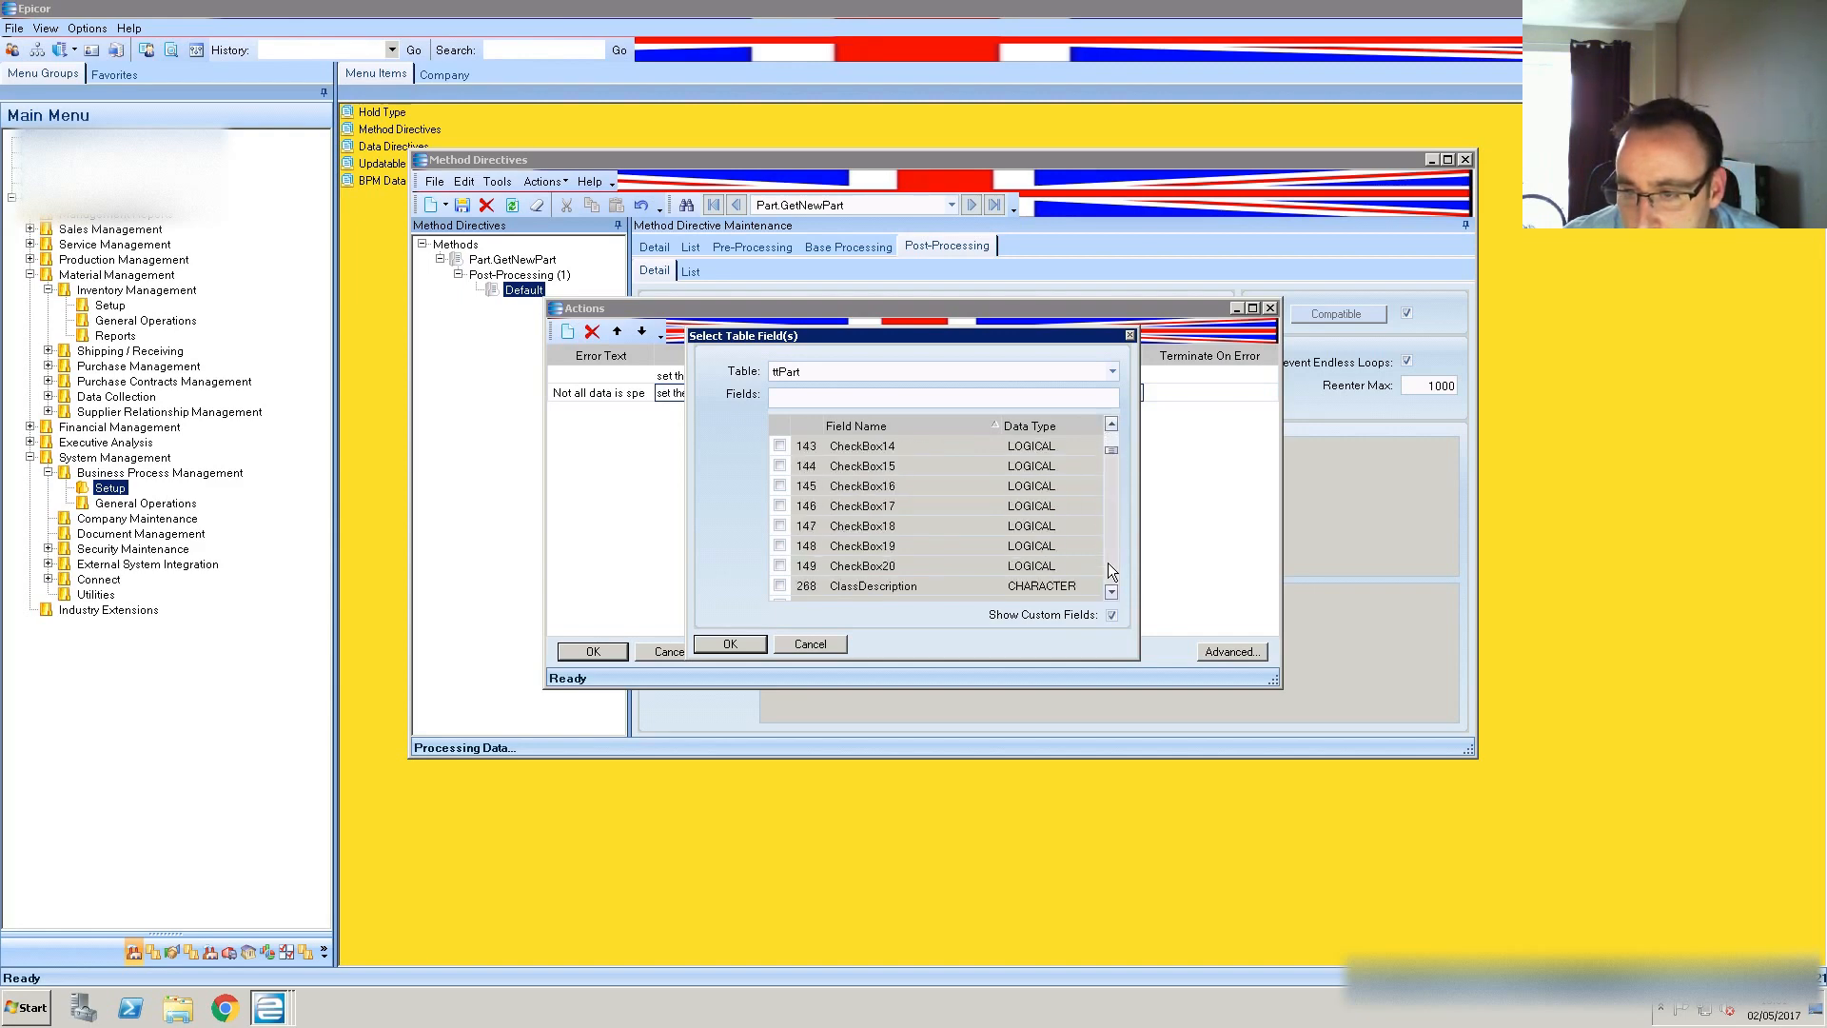
left_click(1107, 568)
left_click(1108, 568)
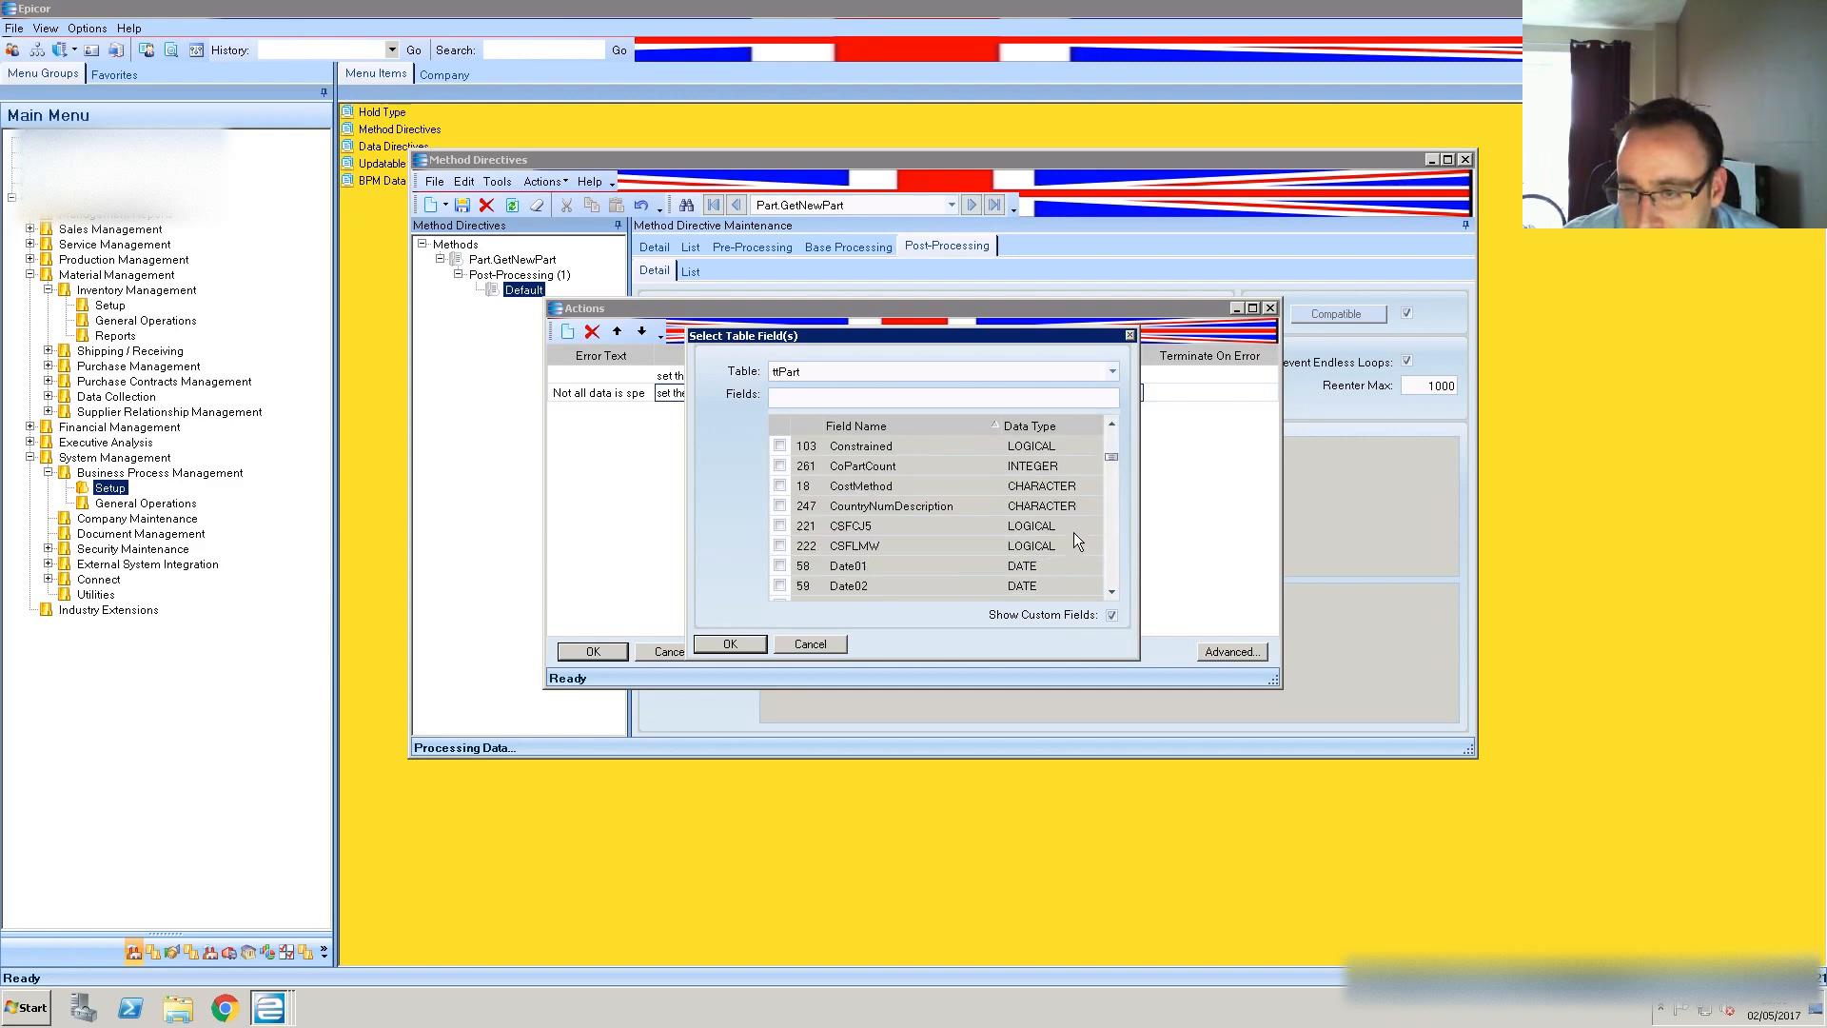
left_click(780, 445)
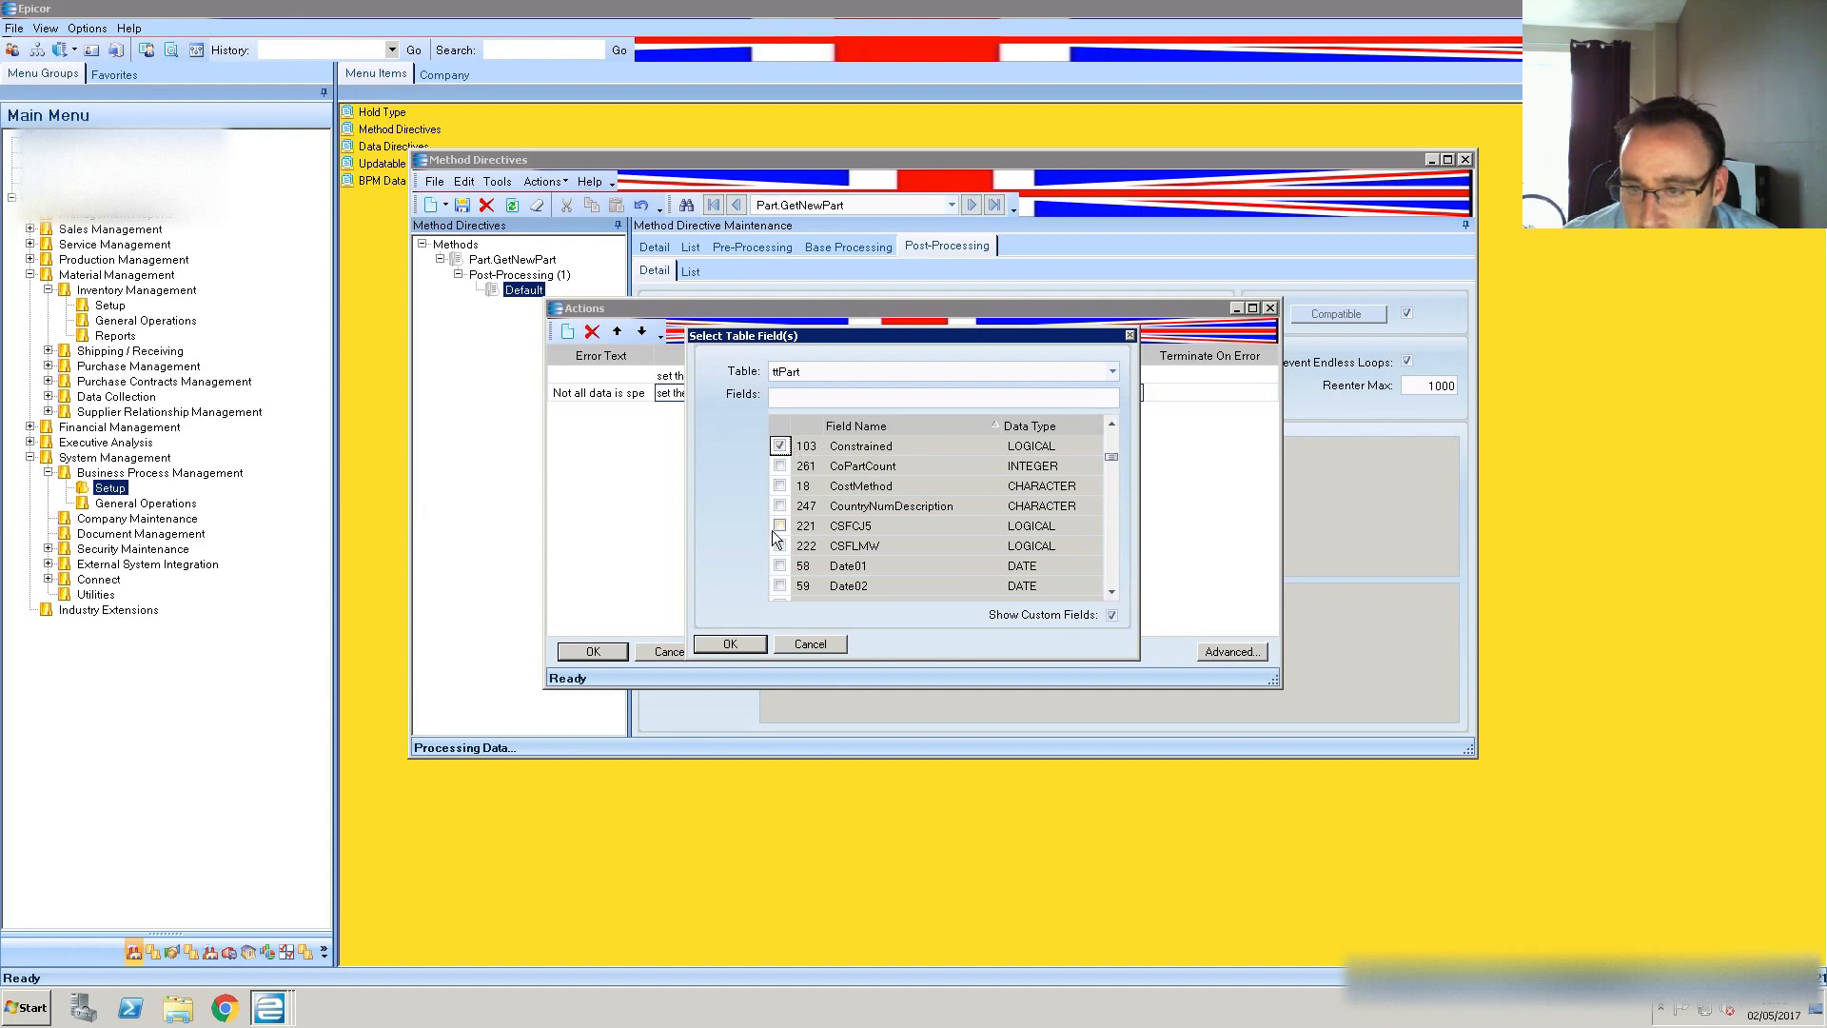
left_click(739, 647)
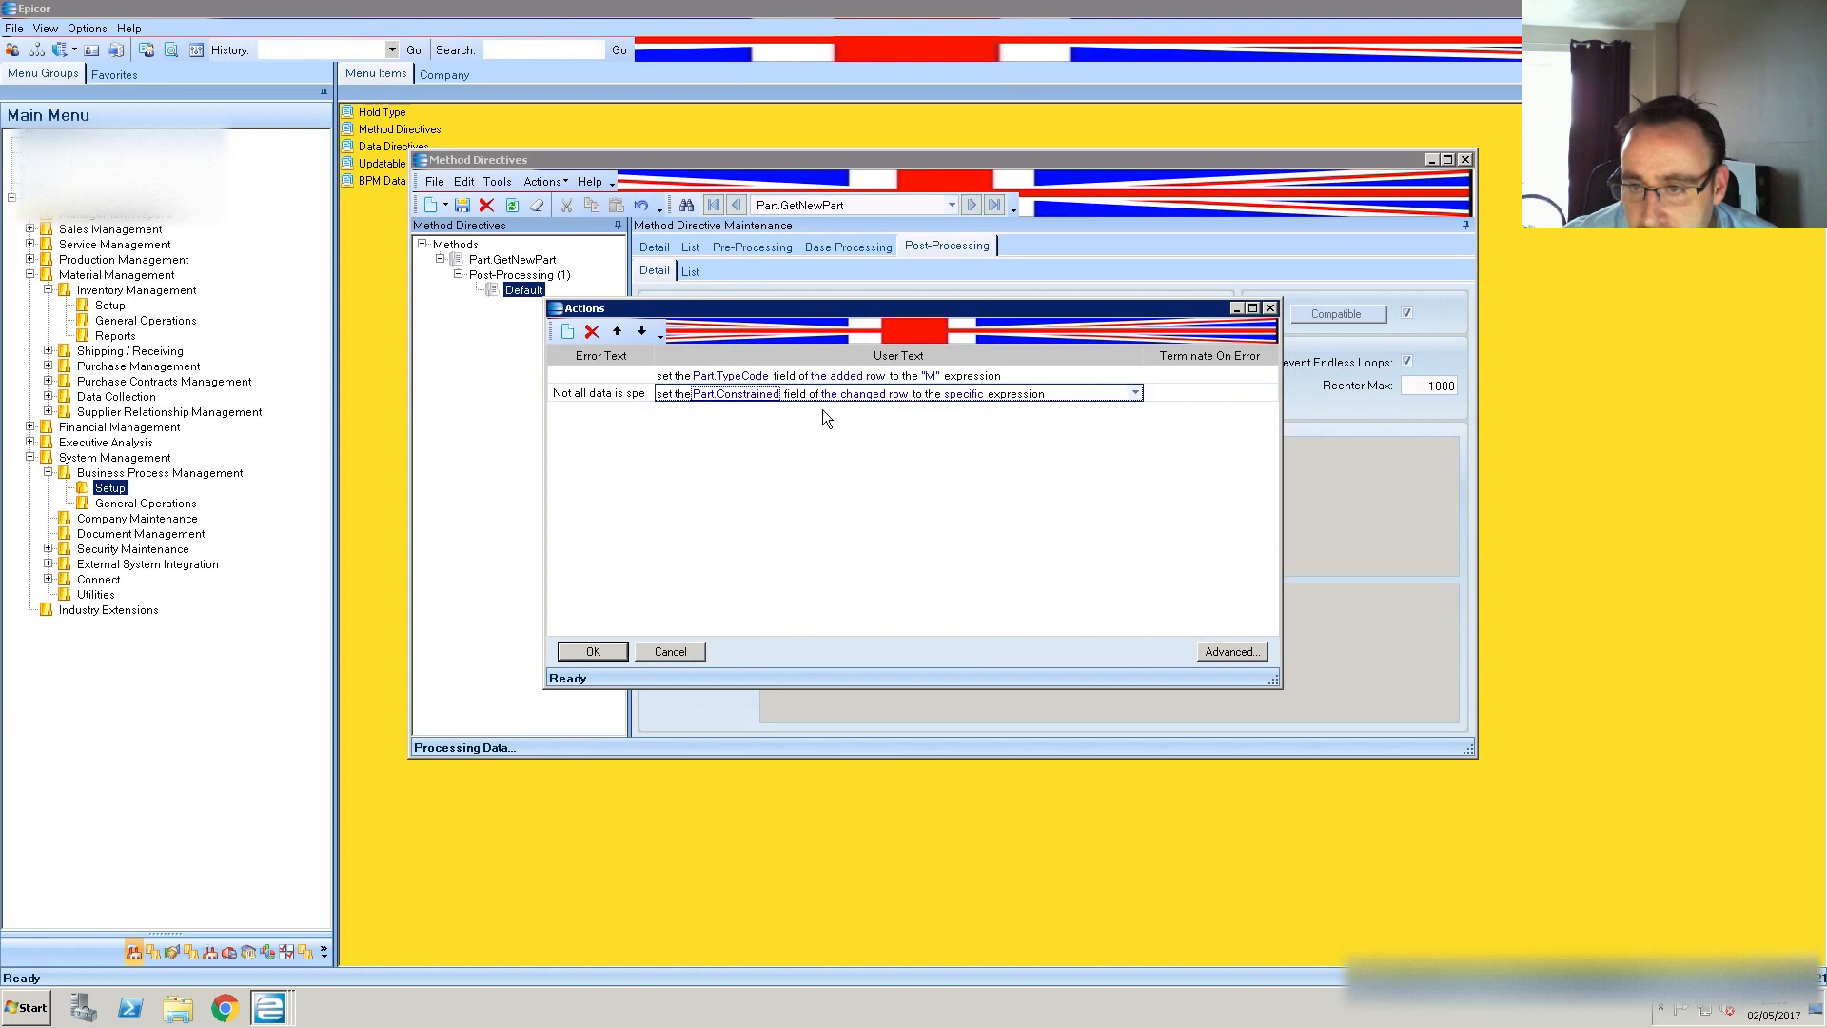
Change the row set of the Constrained action to the added row
left_click(872, 397)
left_click(816, 414)
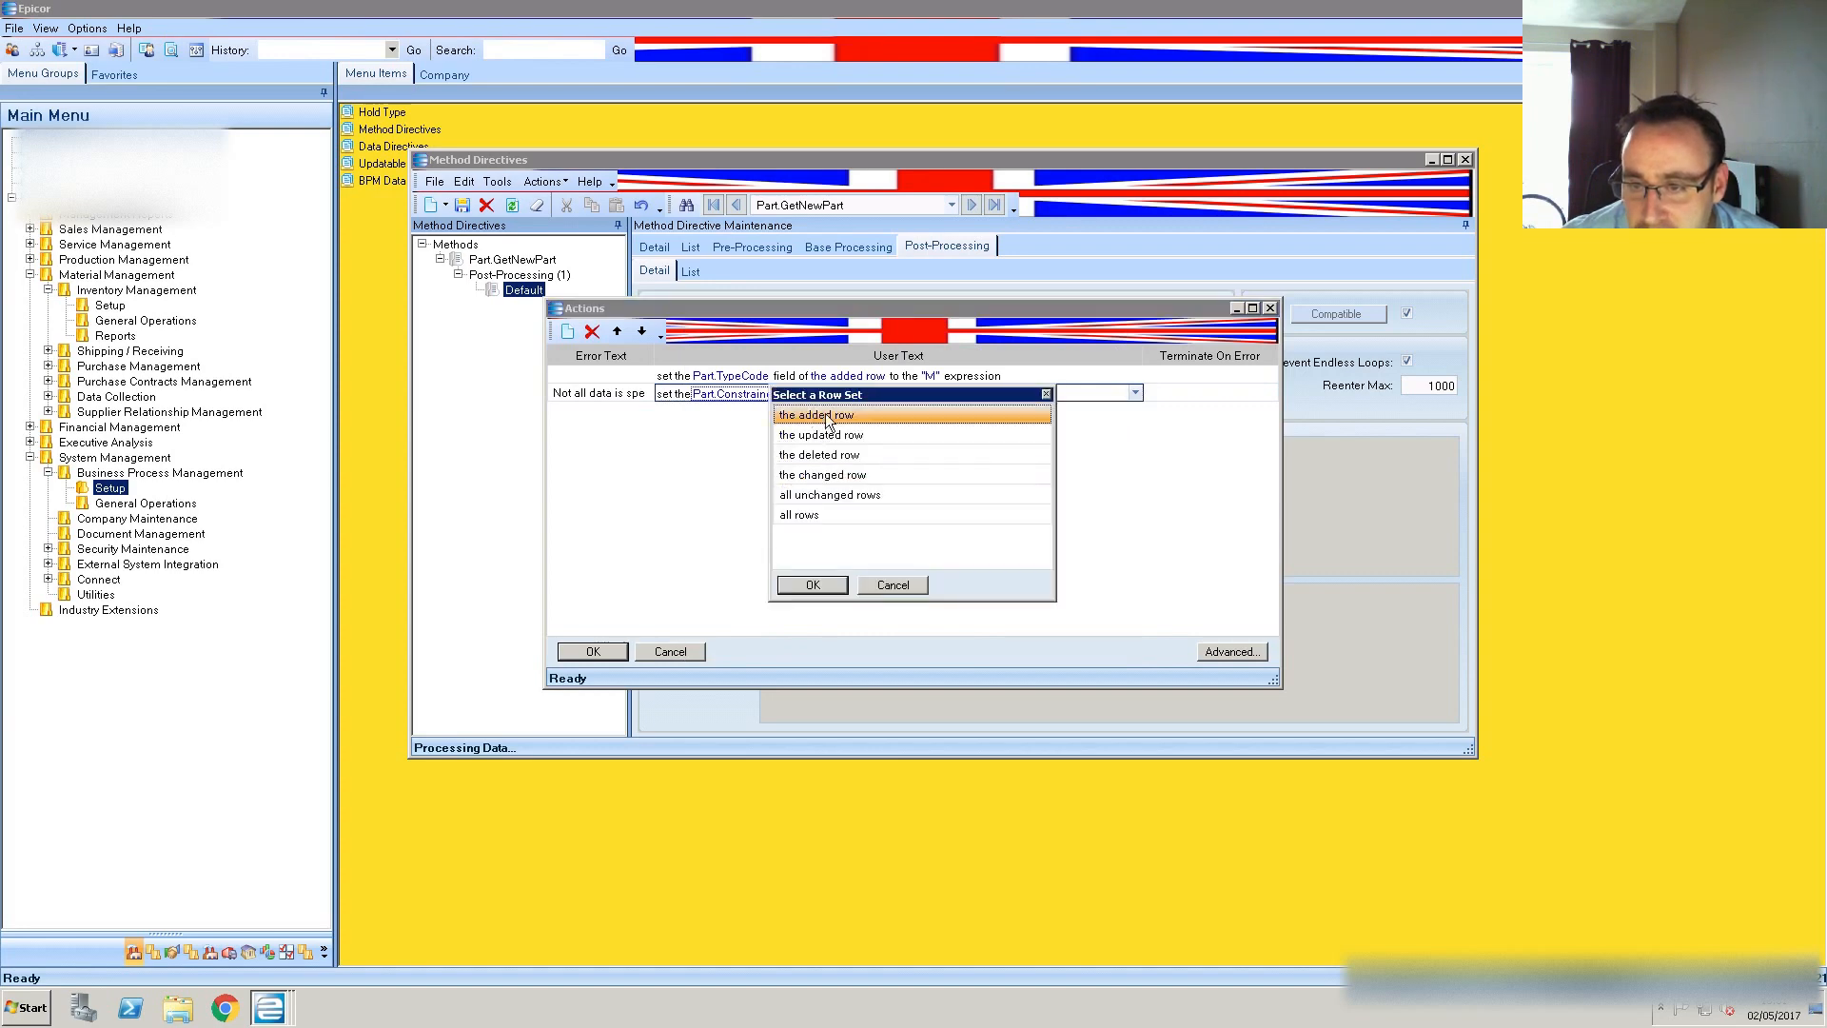
left_click(824, 587)
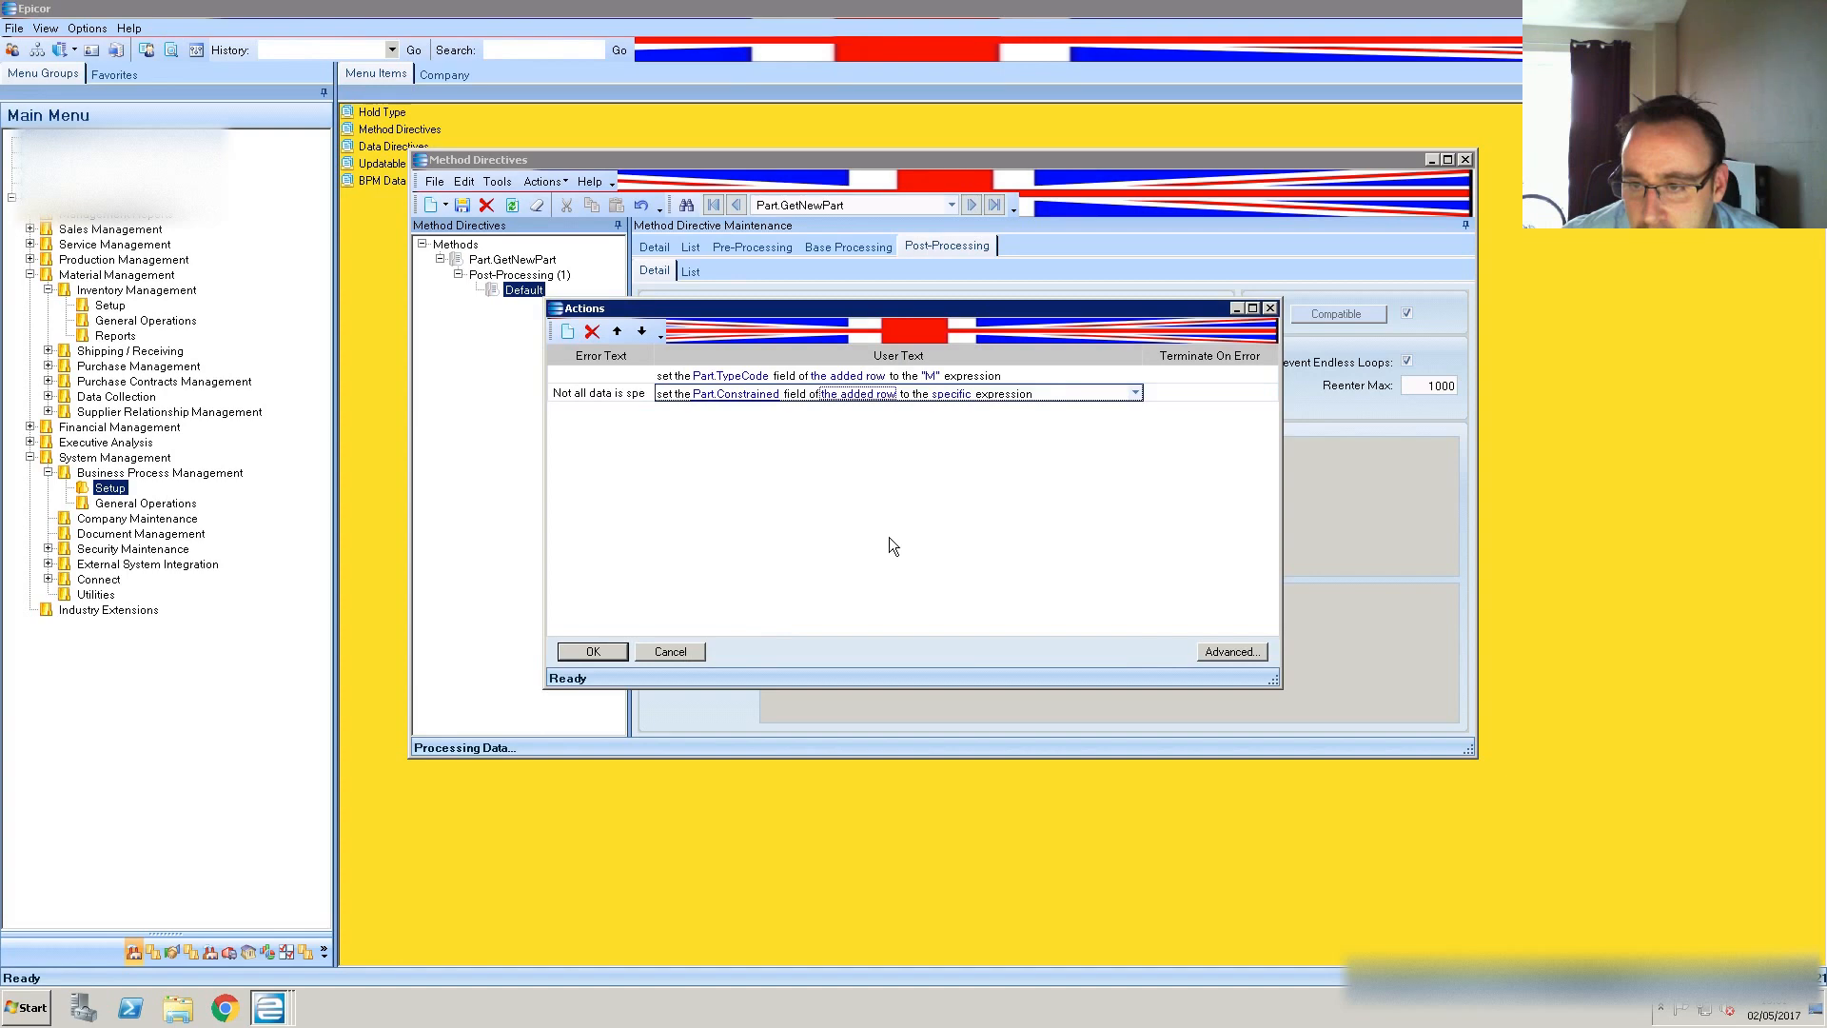
Specify true as the expression for the Constrained action, check its syntax and accept it
left_click(954, 394)
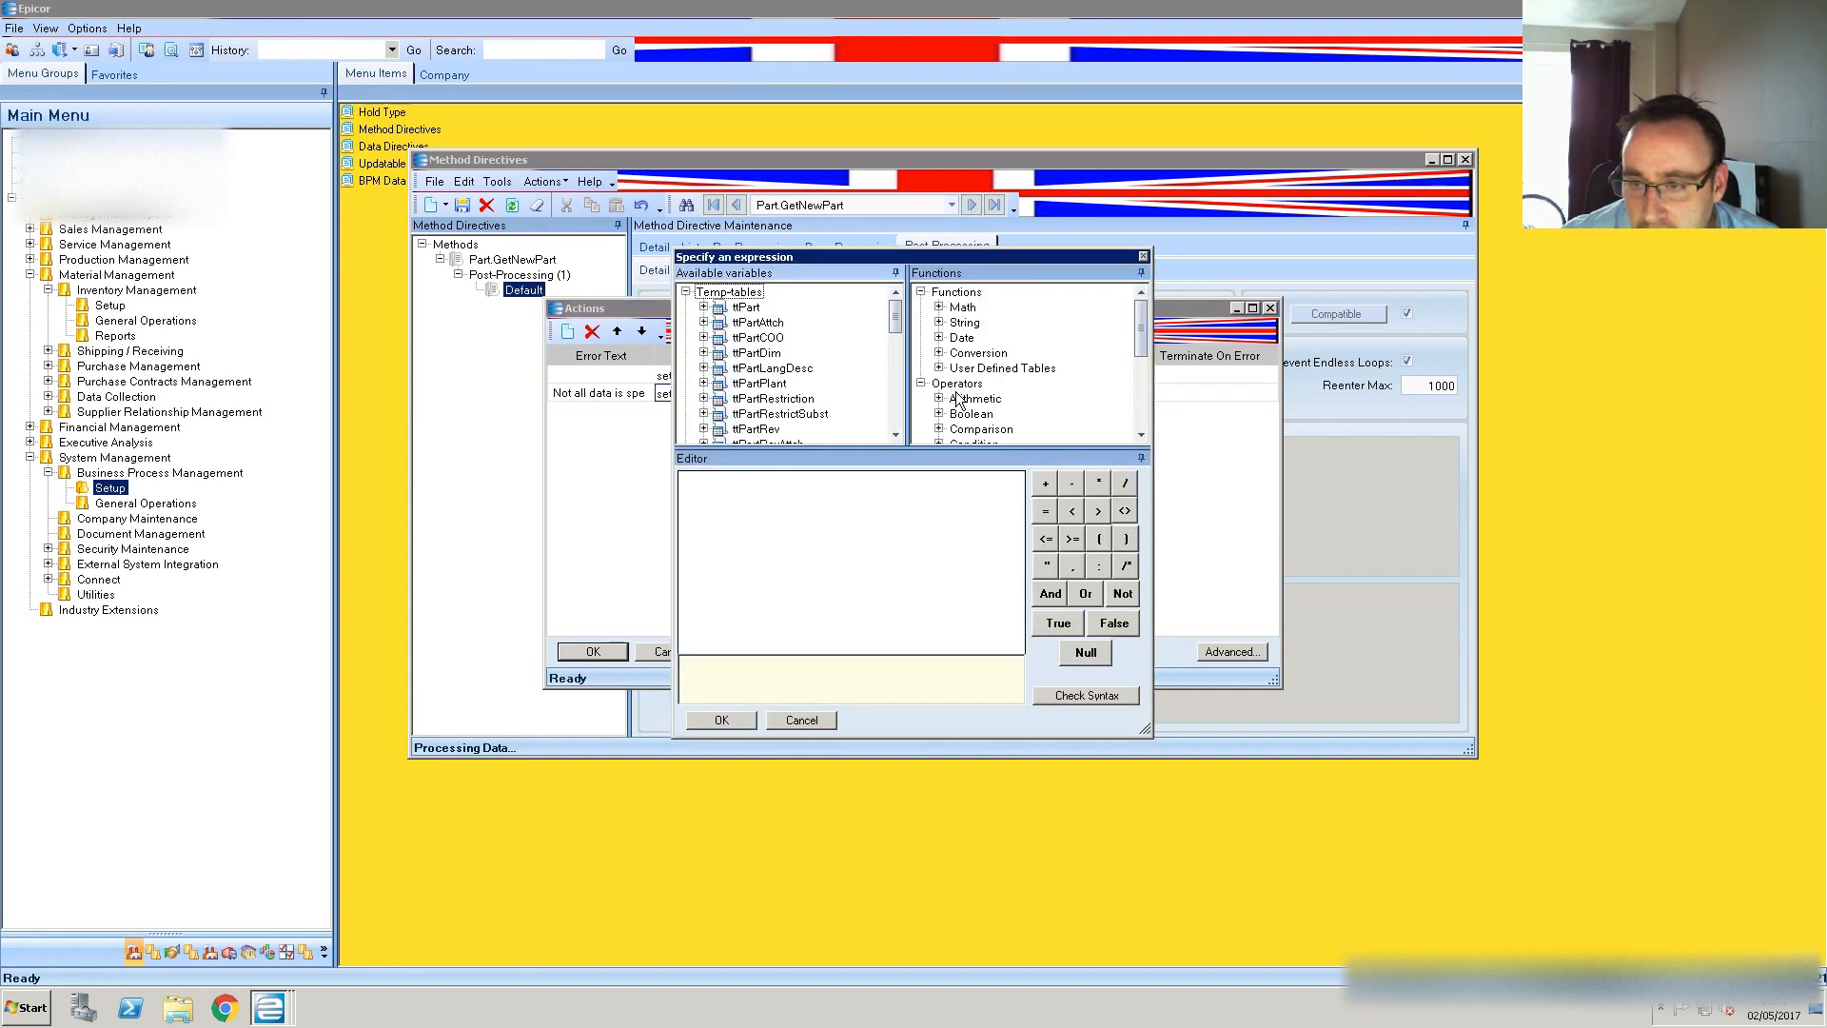
left_click(844, 522)
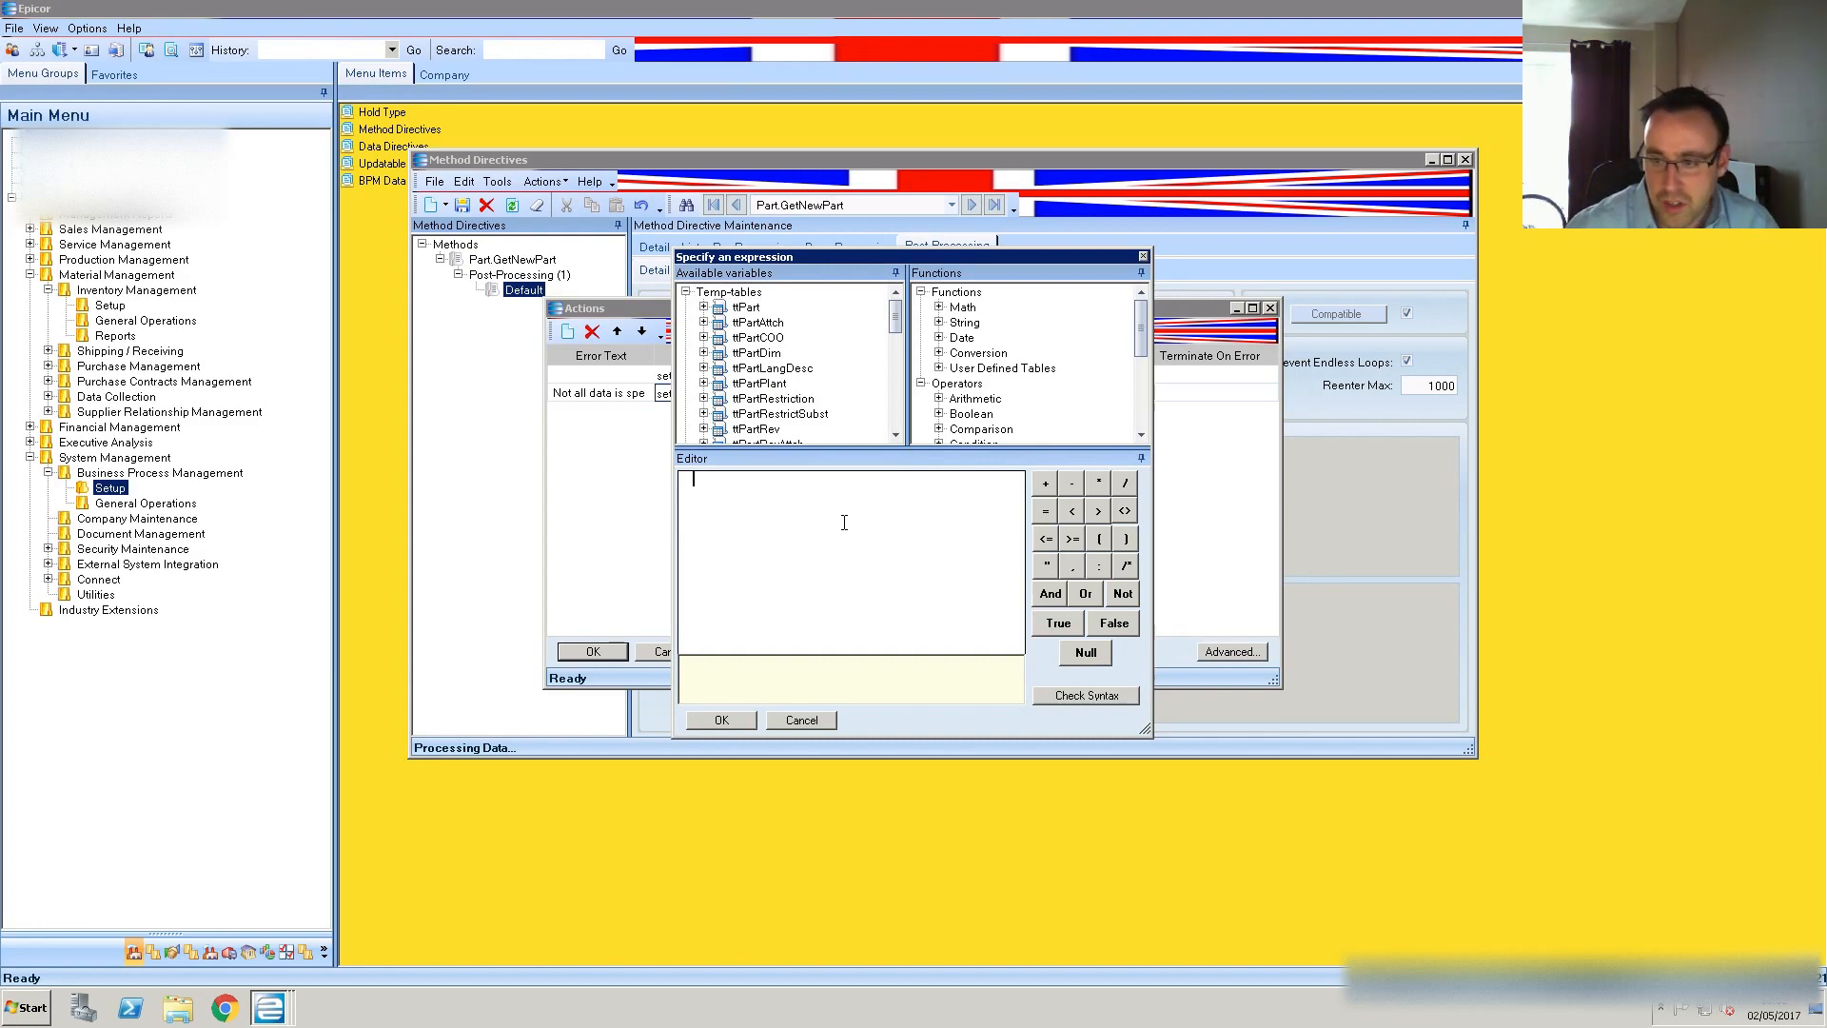
left_click(1057, 623)
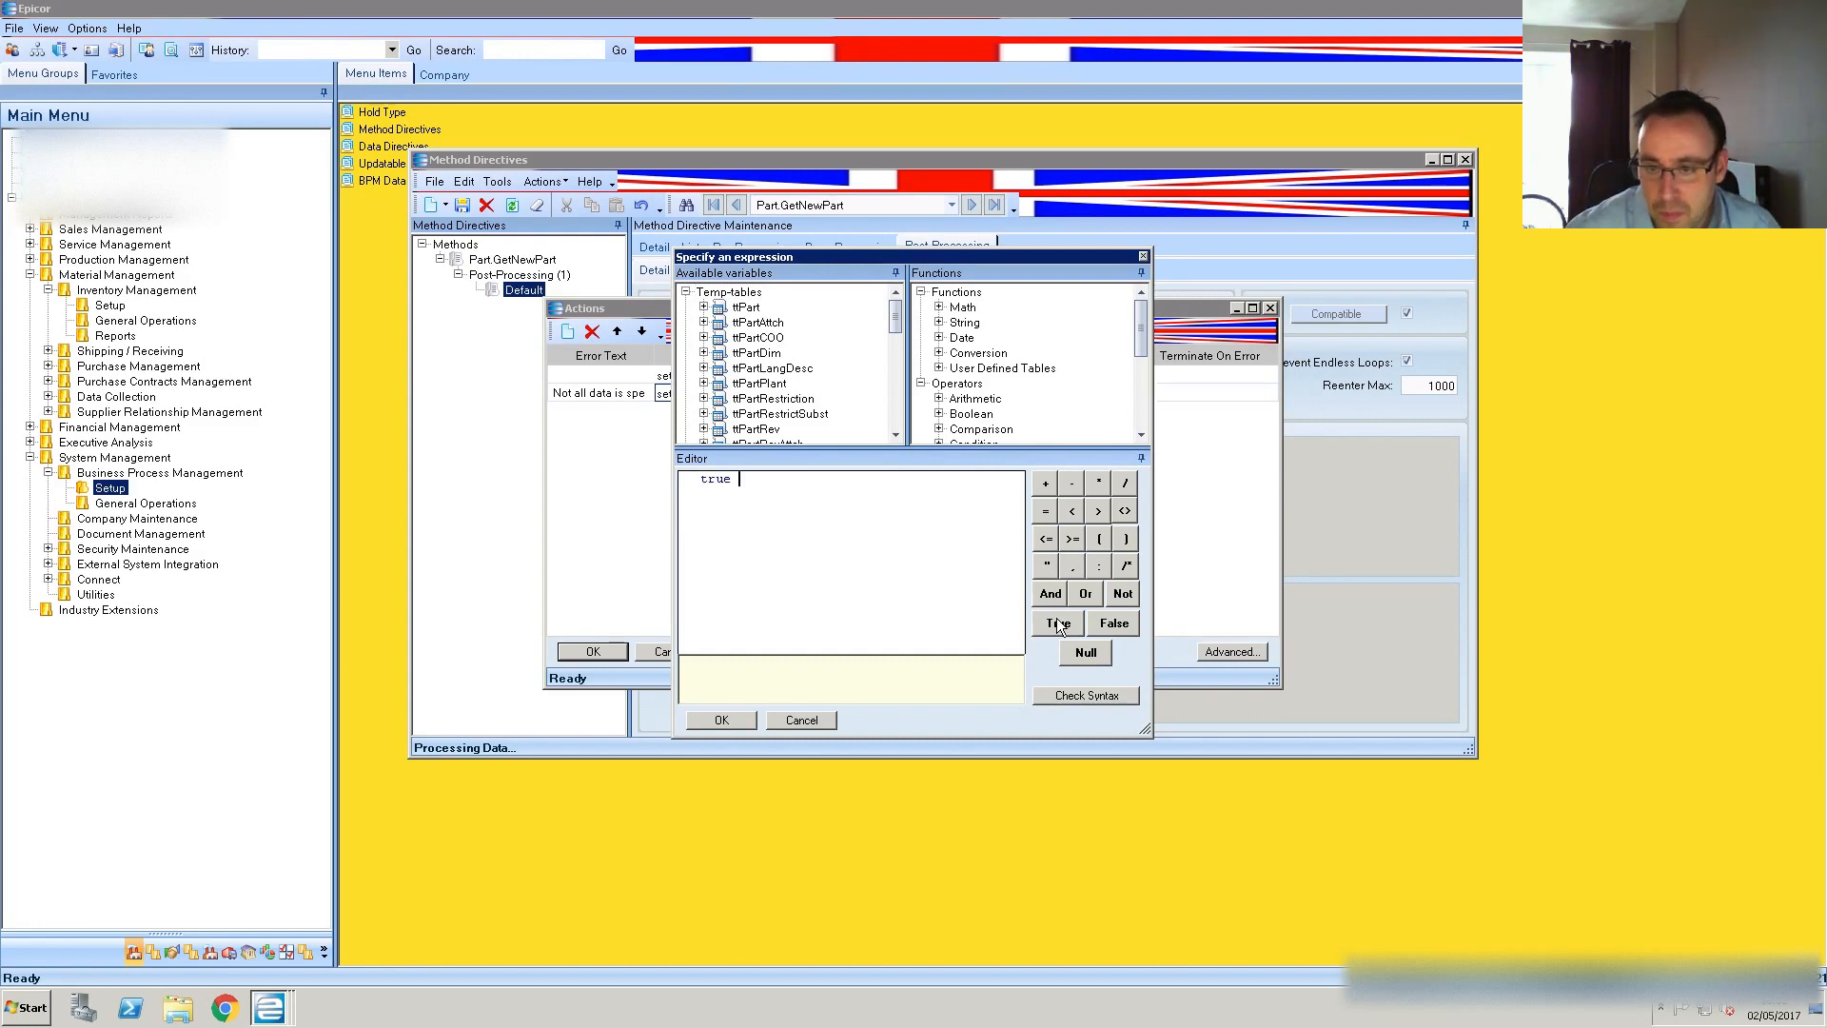
left_click(1069, 695)
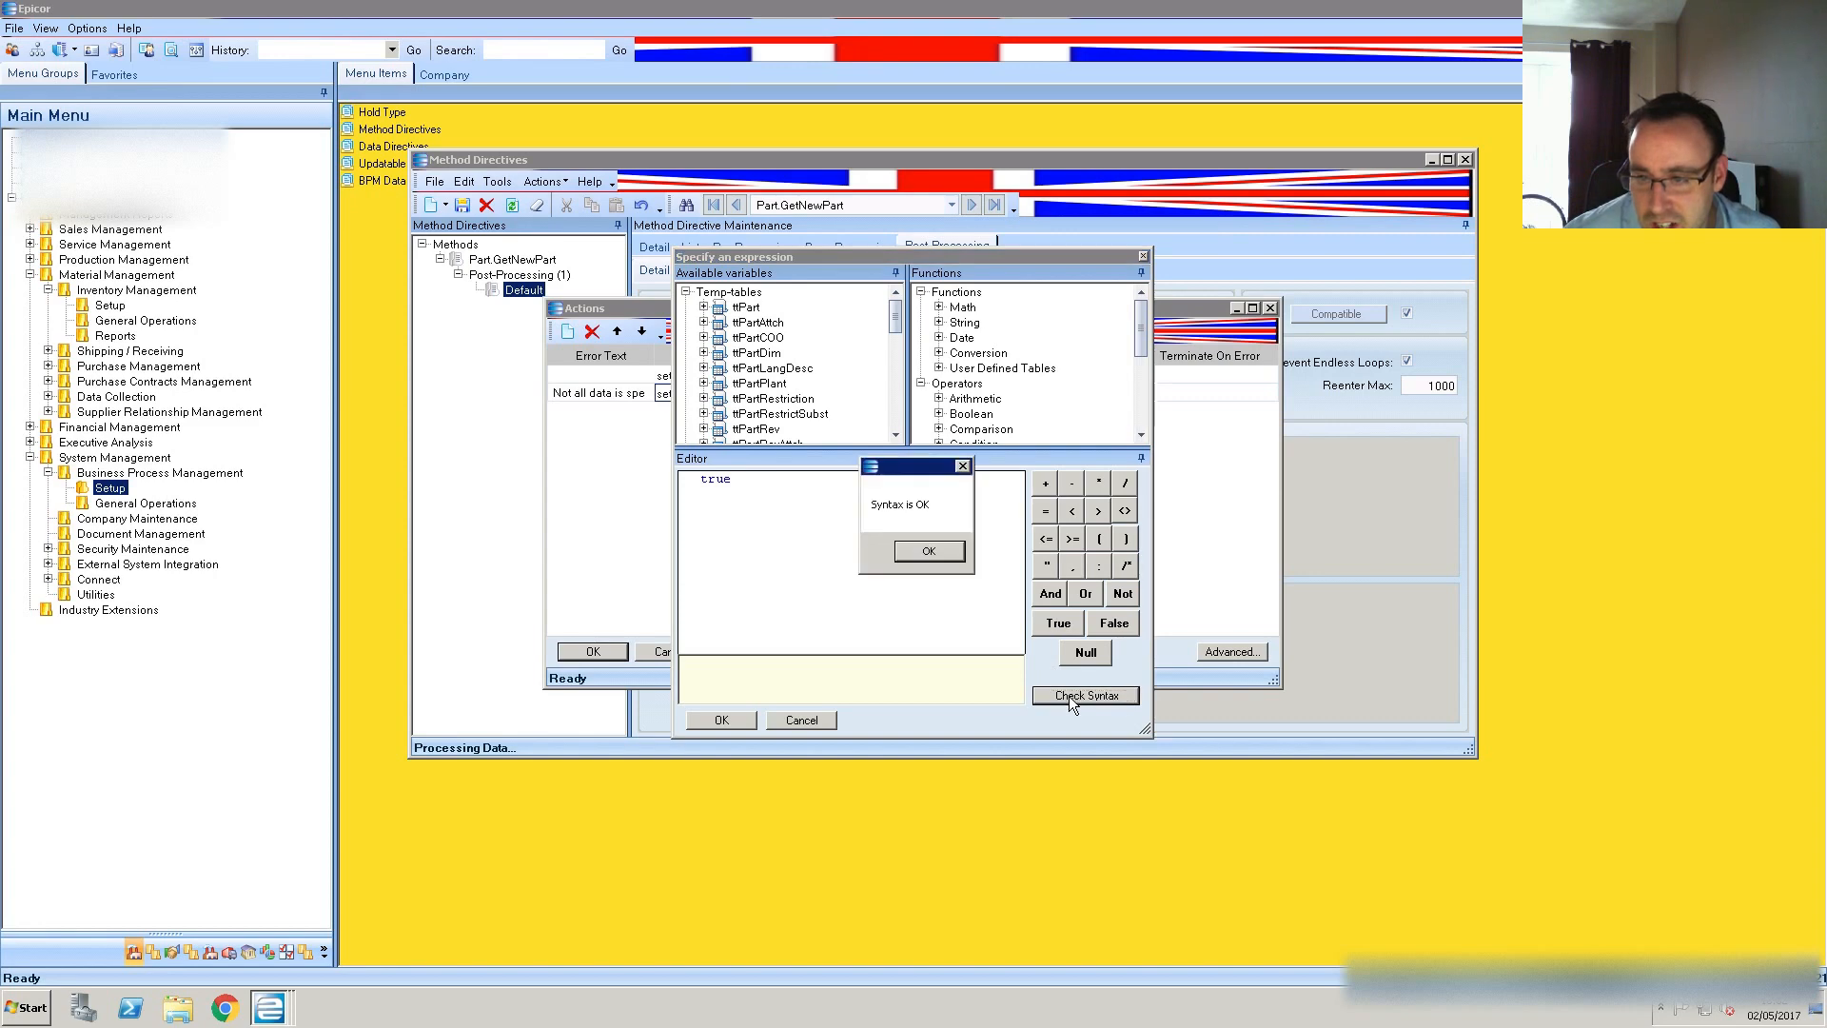
left_click(928, 552)
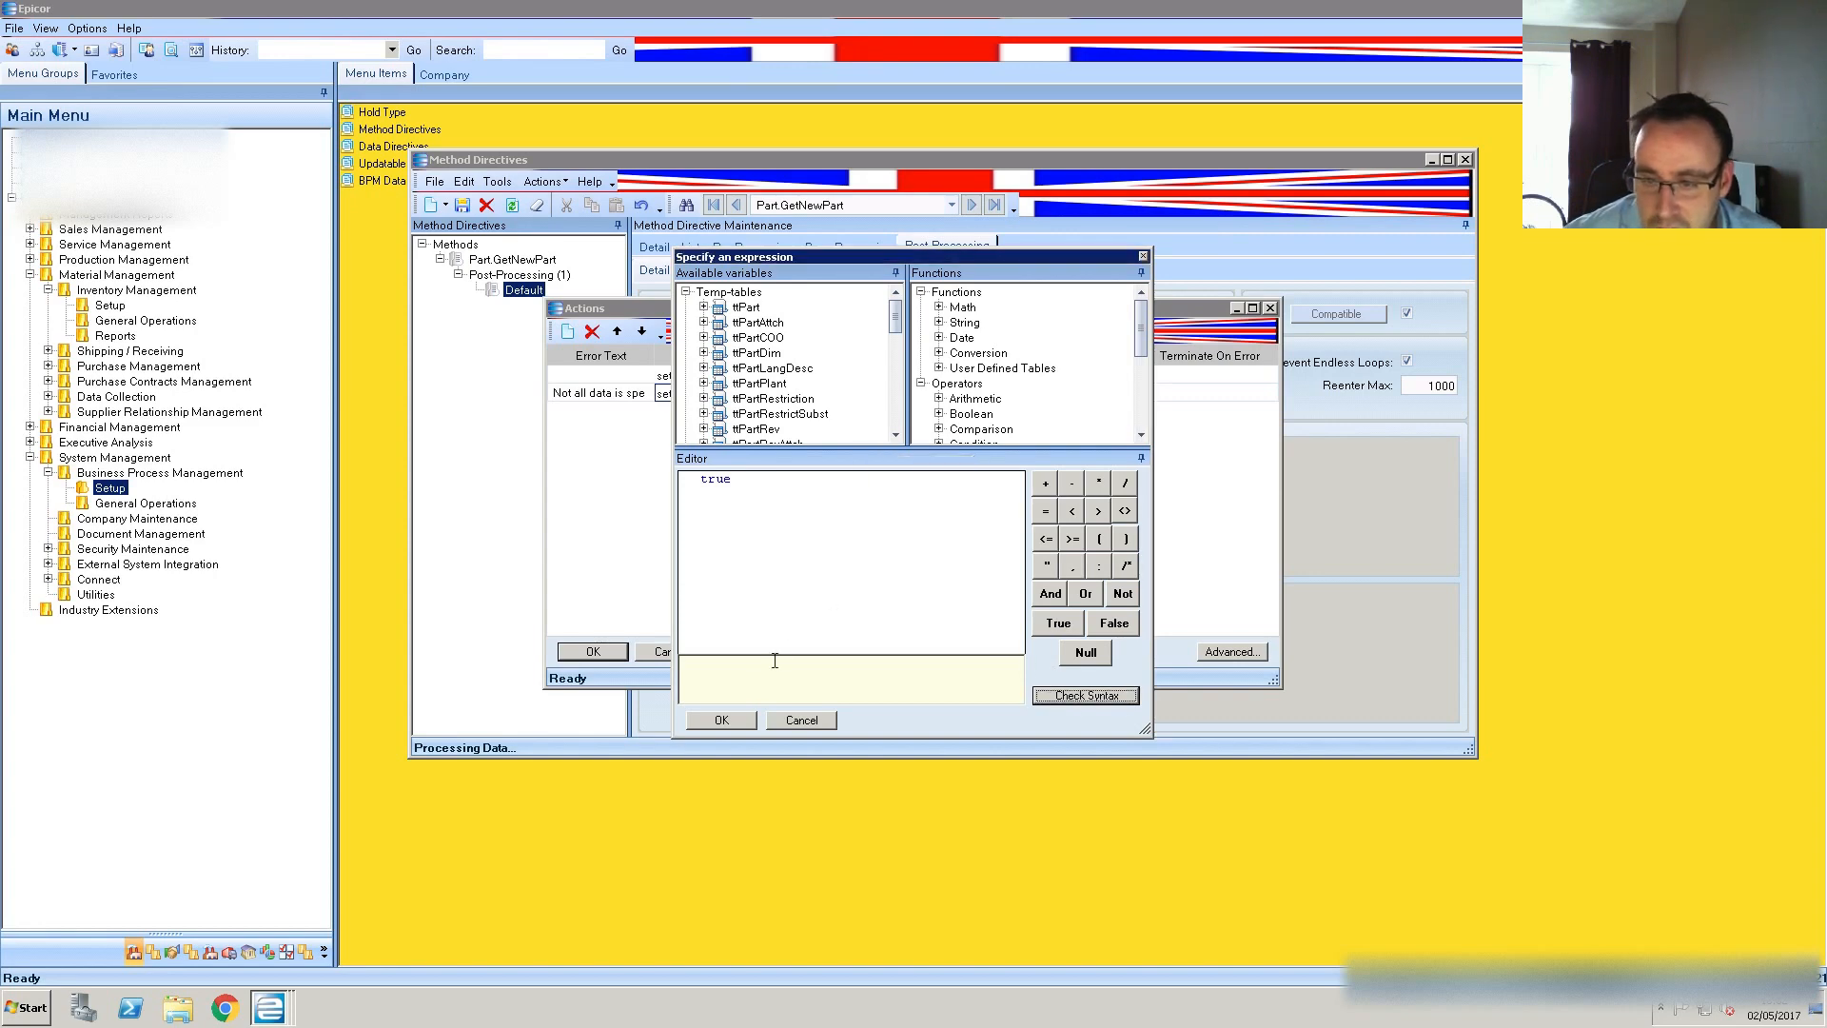
left_click(729, 722)
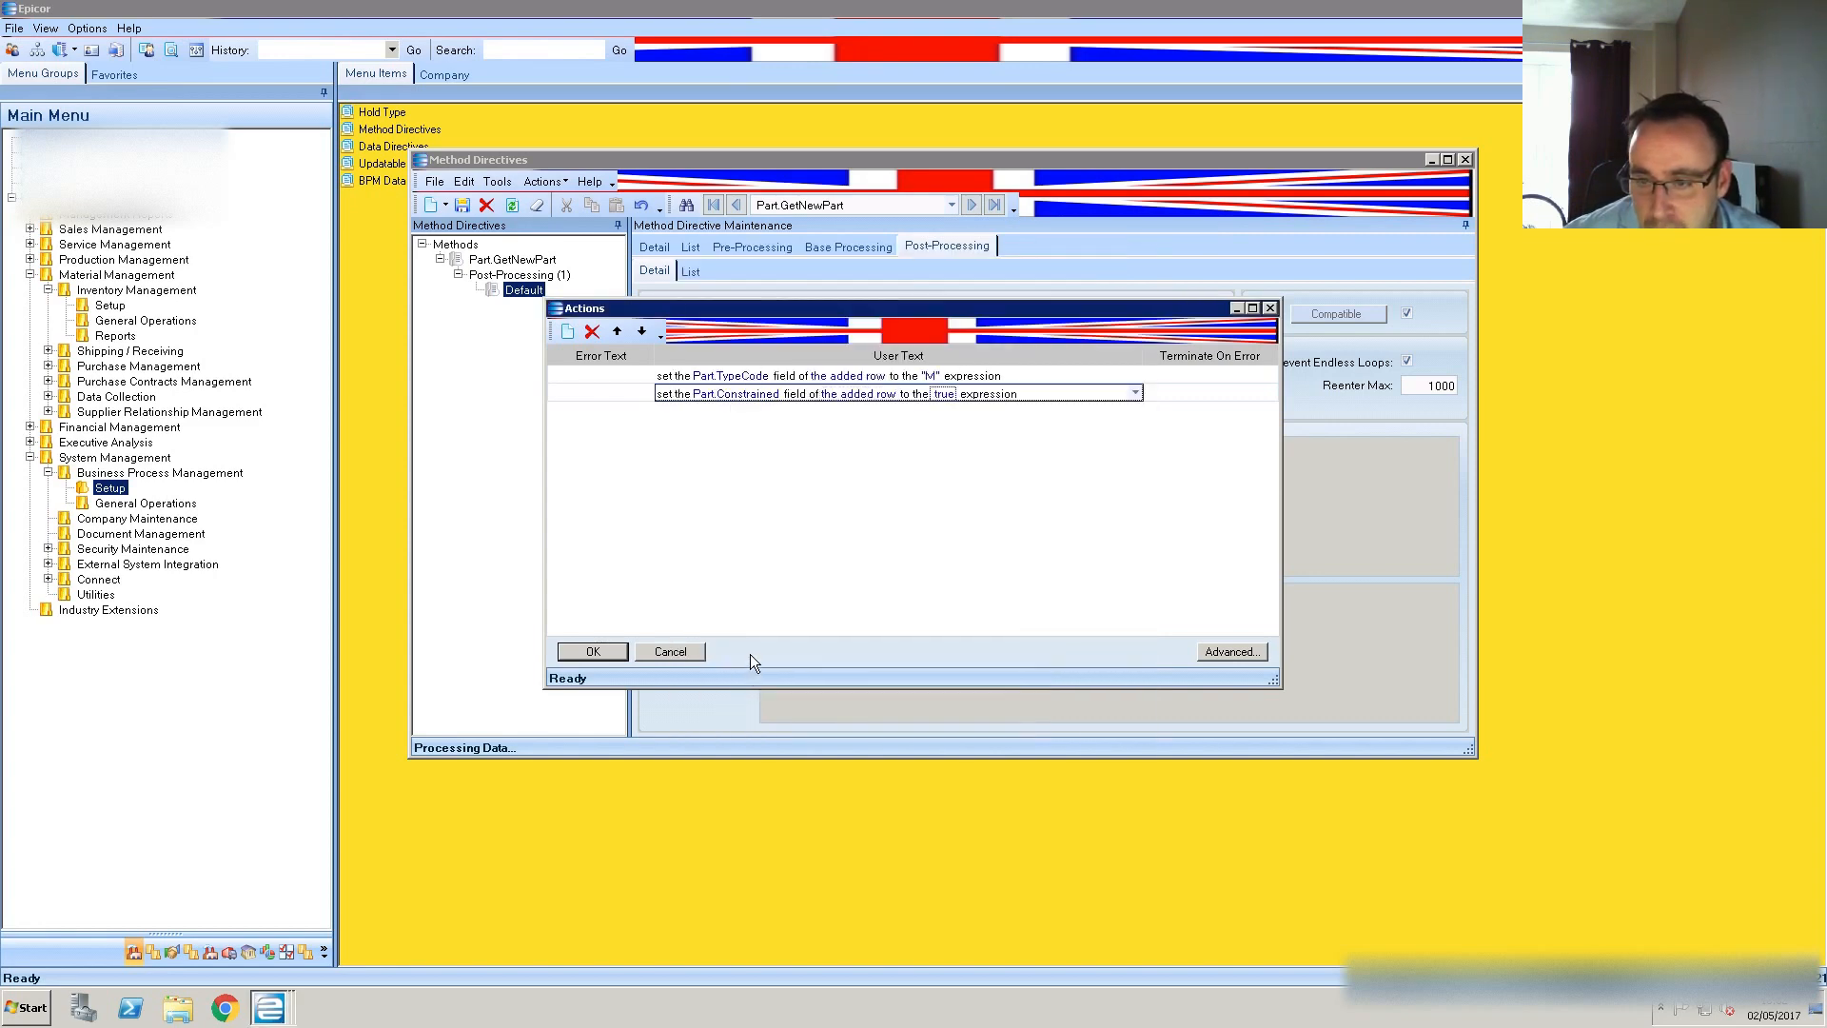
Accept the list of actions and save the Default post-processing directive
left_click(590, 652)
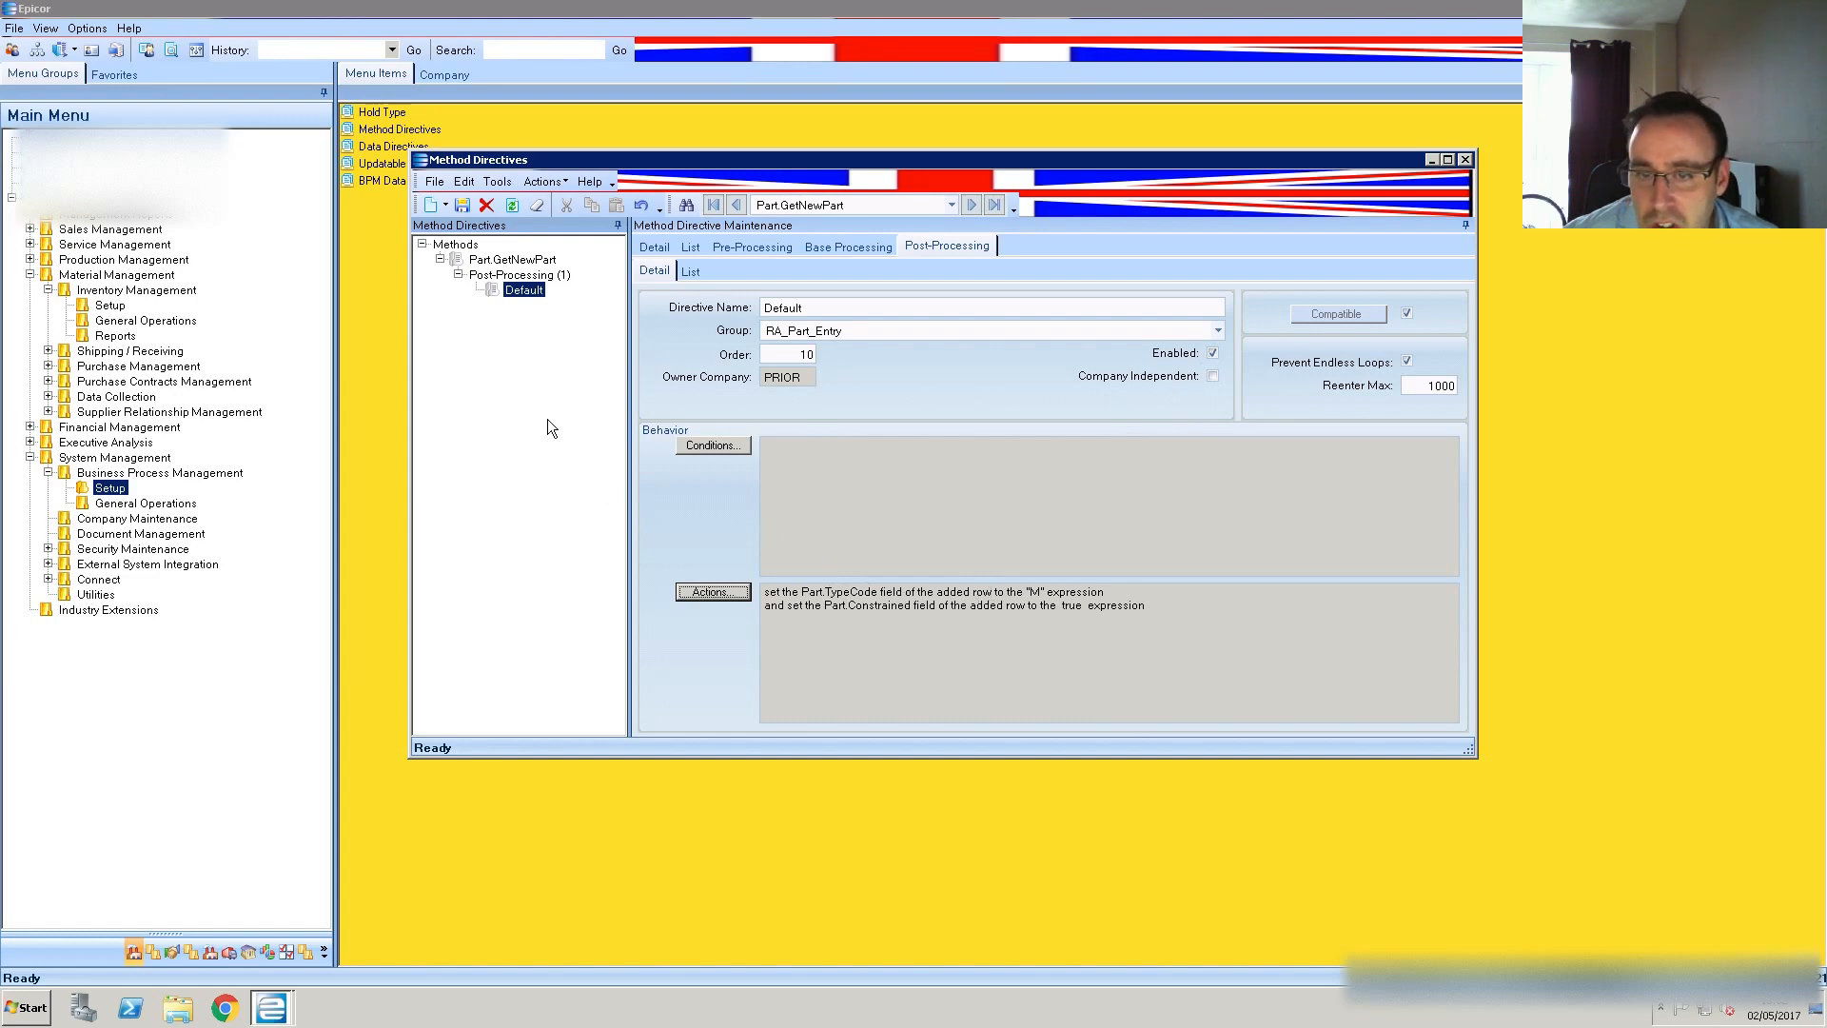
left_click(461, 204)
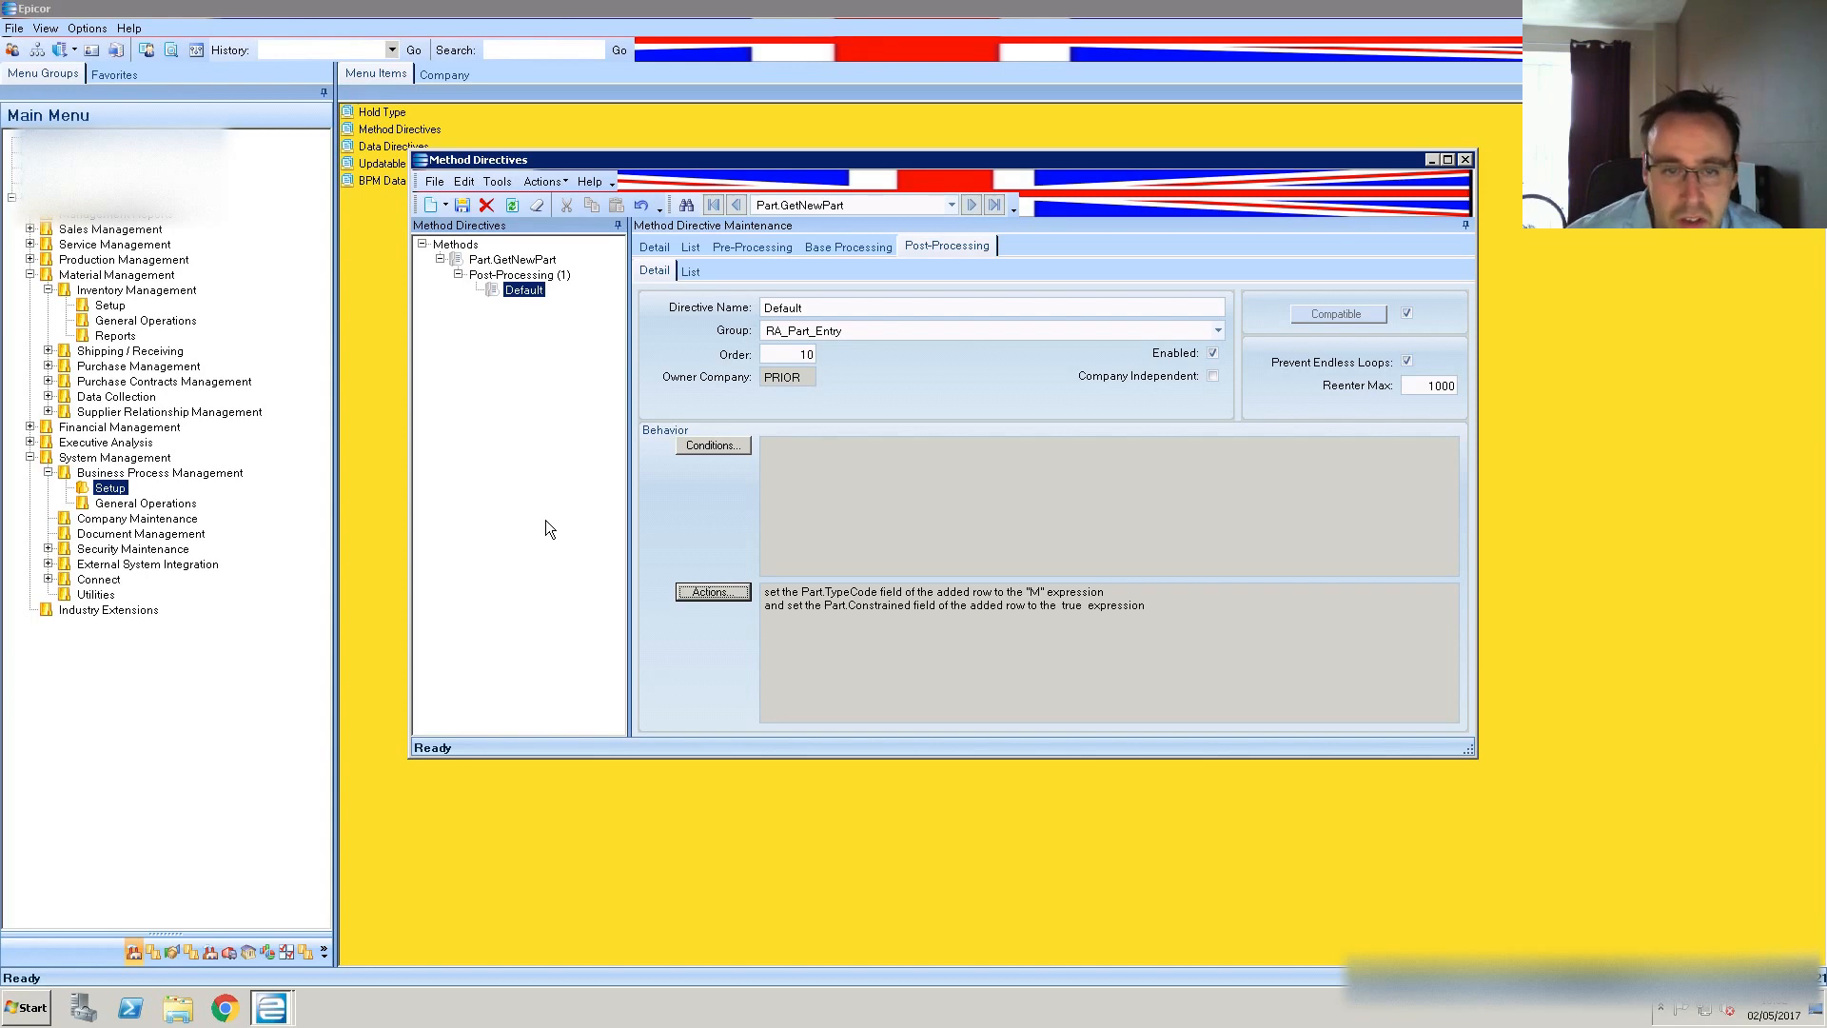
Open Part Maintenance from the Inventory Management setup programs, move its window clear of the edge and maximize it
left_click(138, 306)
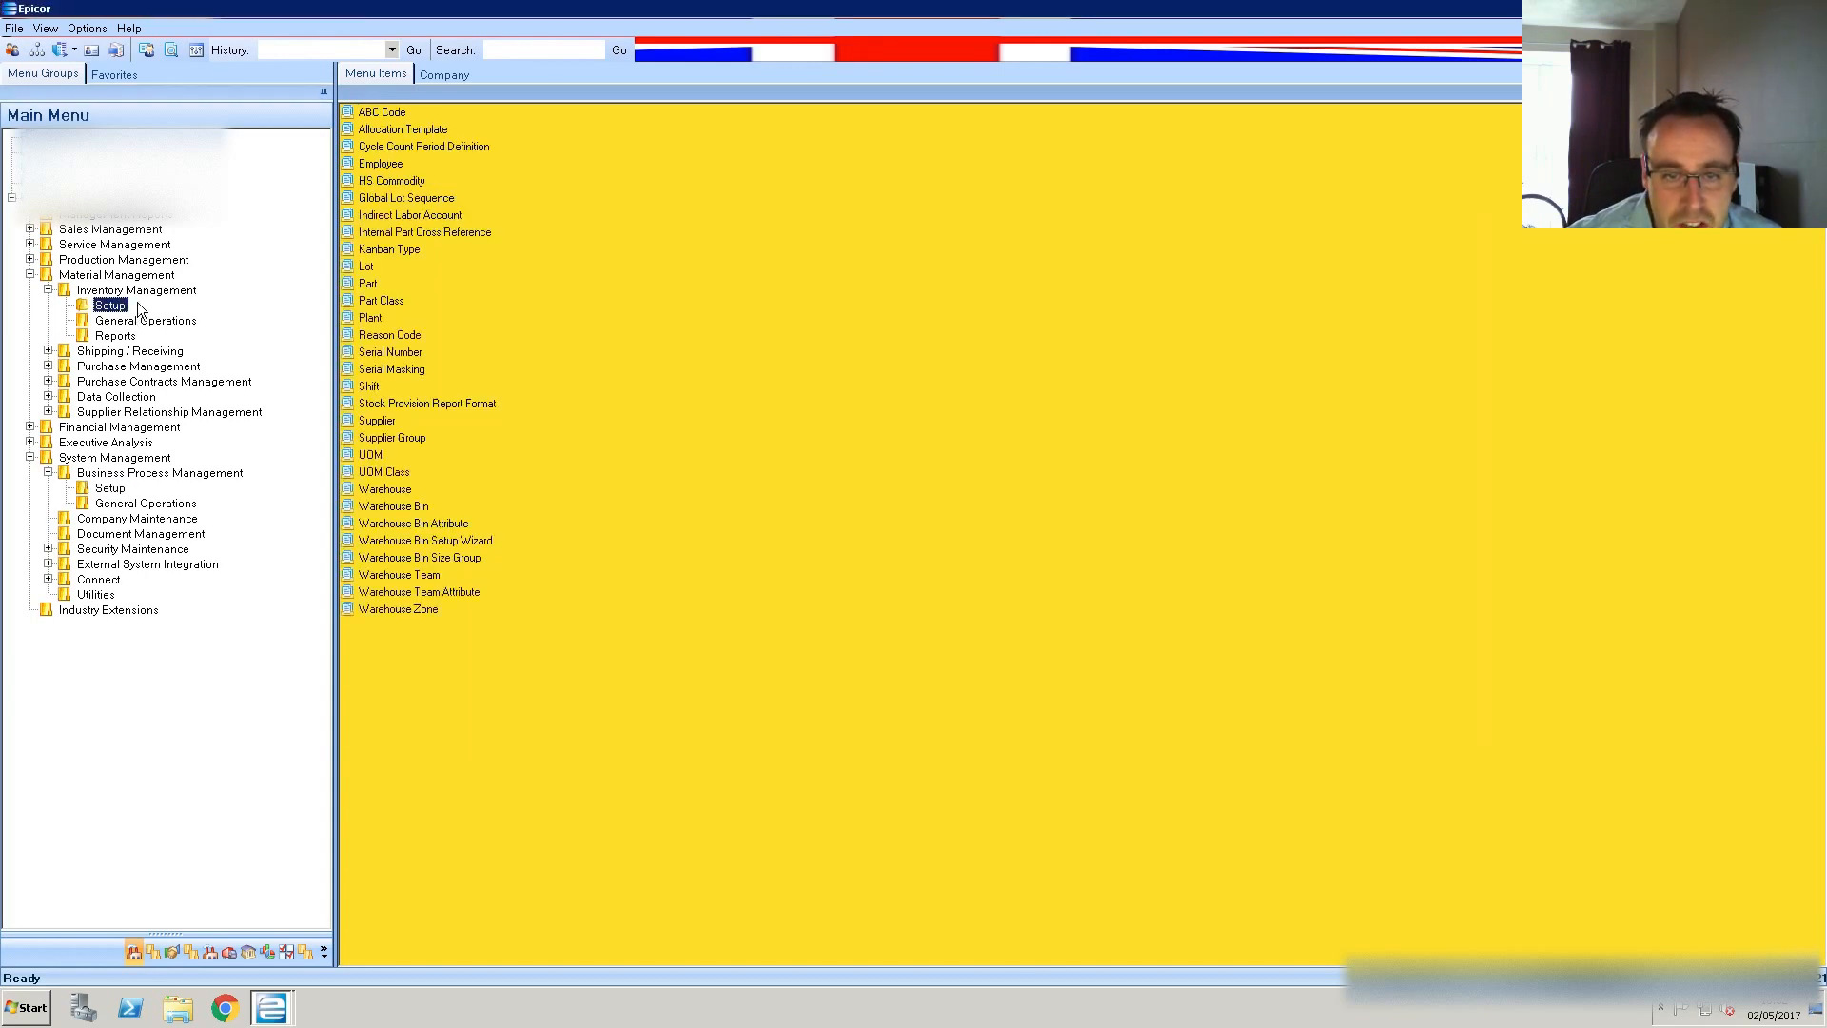
left_click(367, 283)
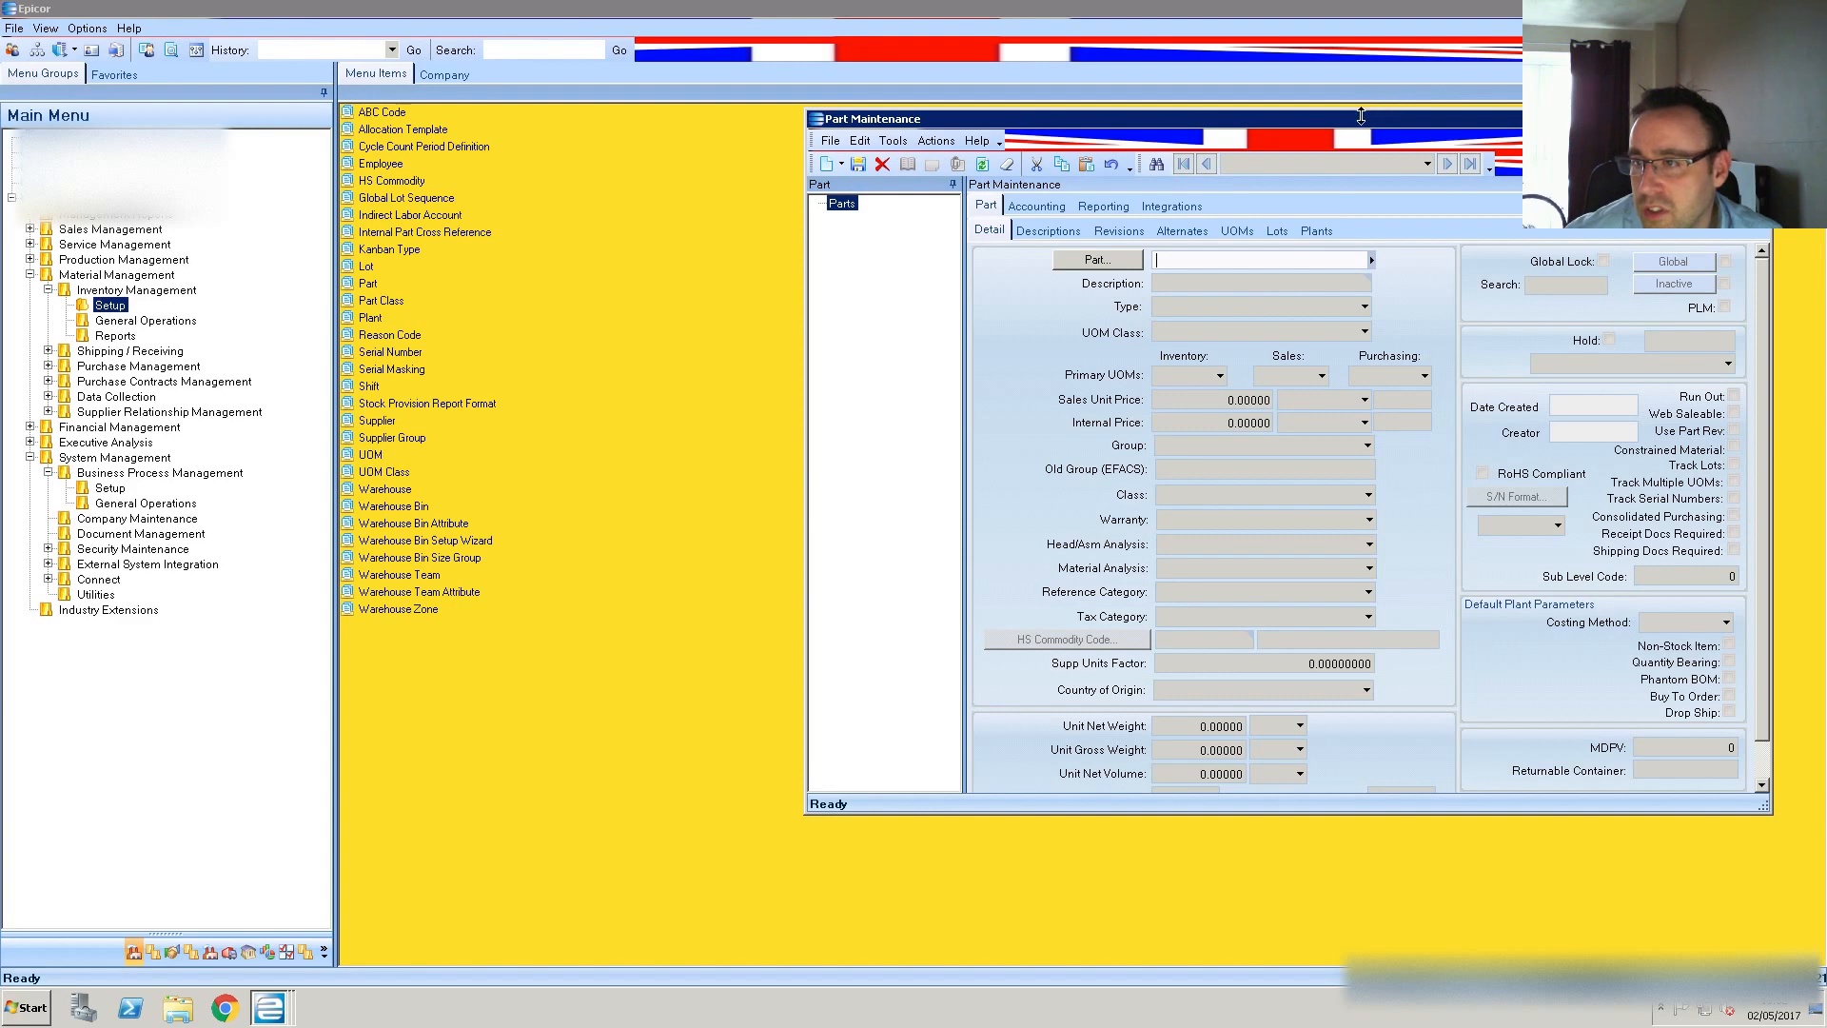
left_click_drag(1356, 118, 995, 167)
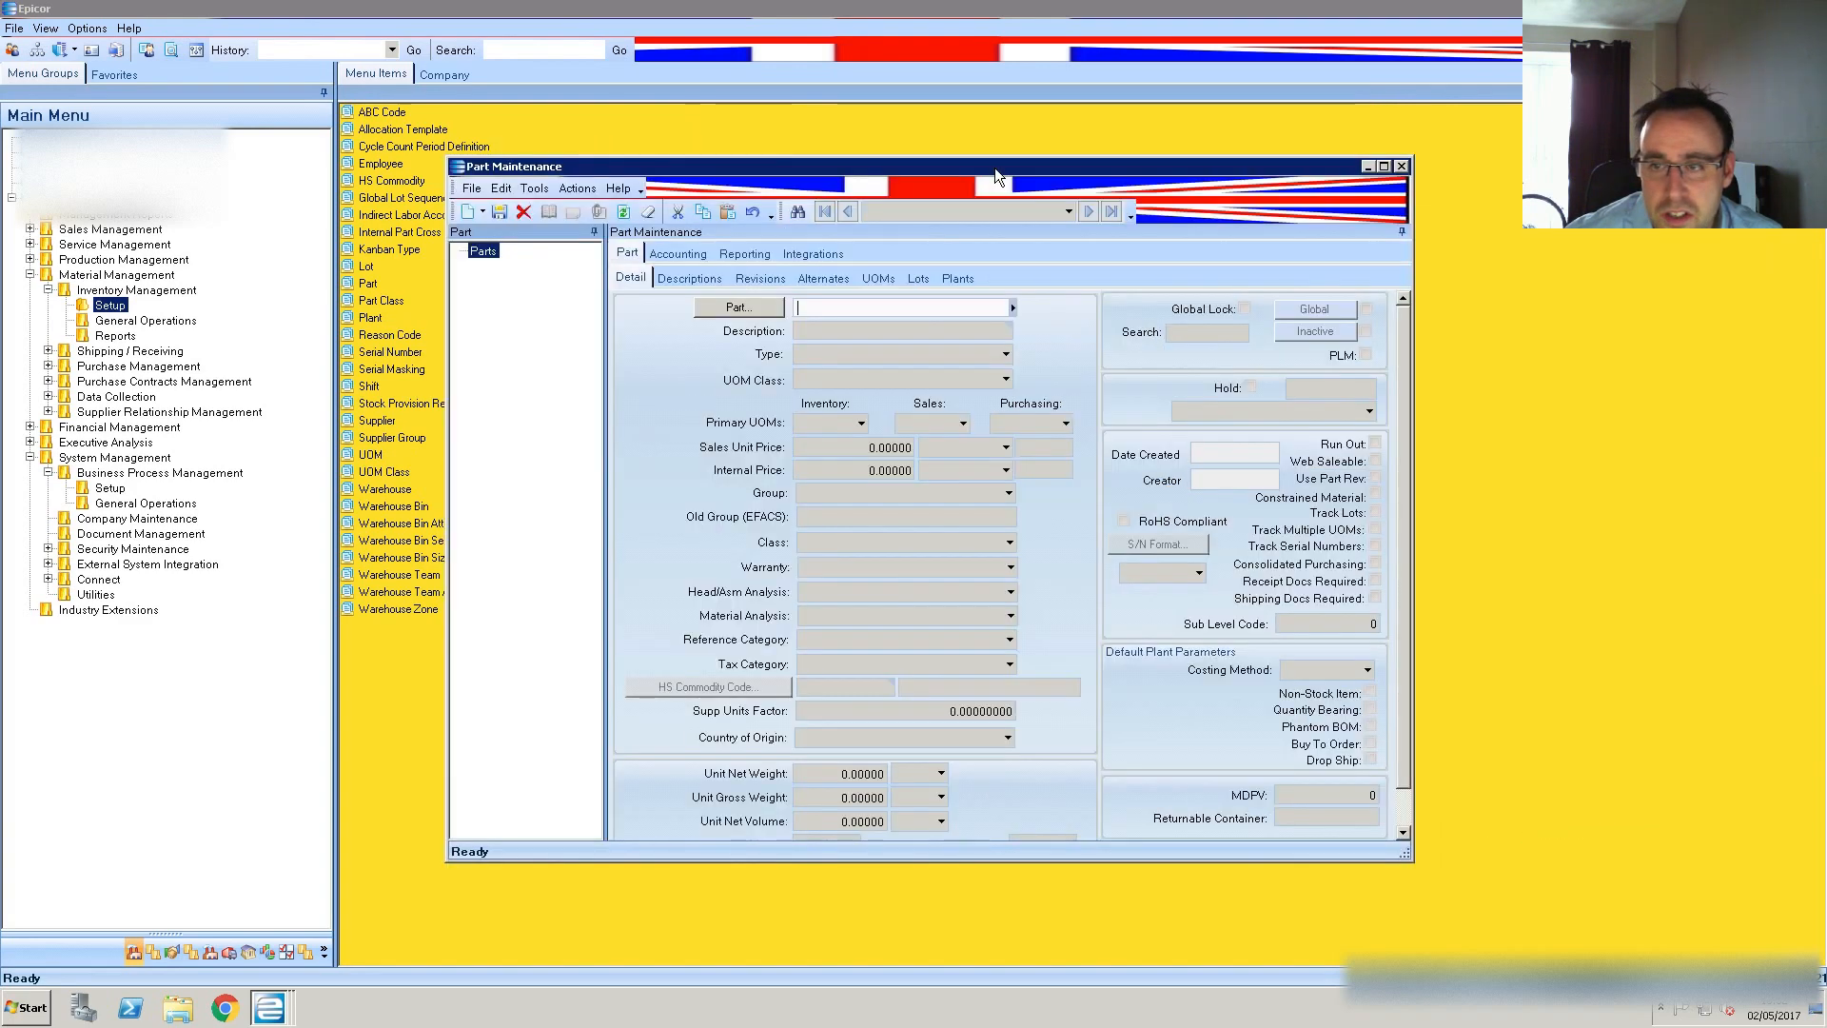
double_click(995, 159)
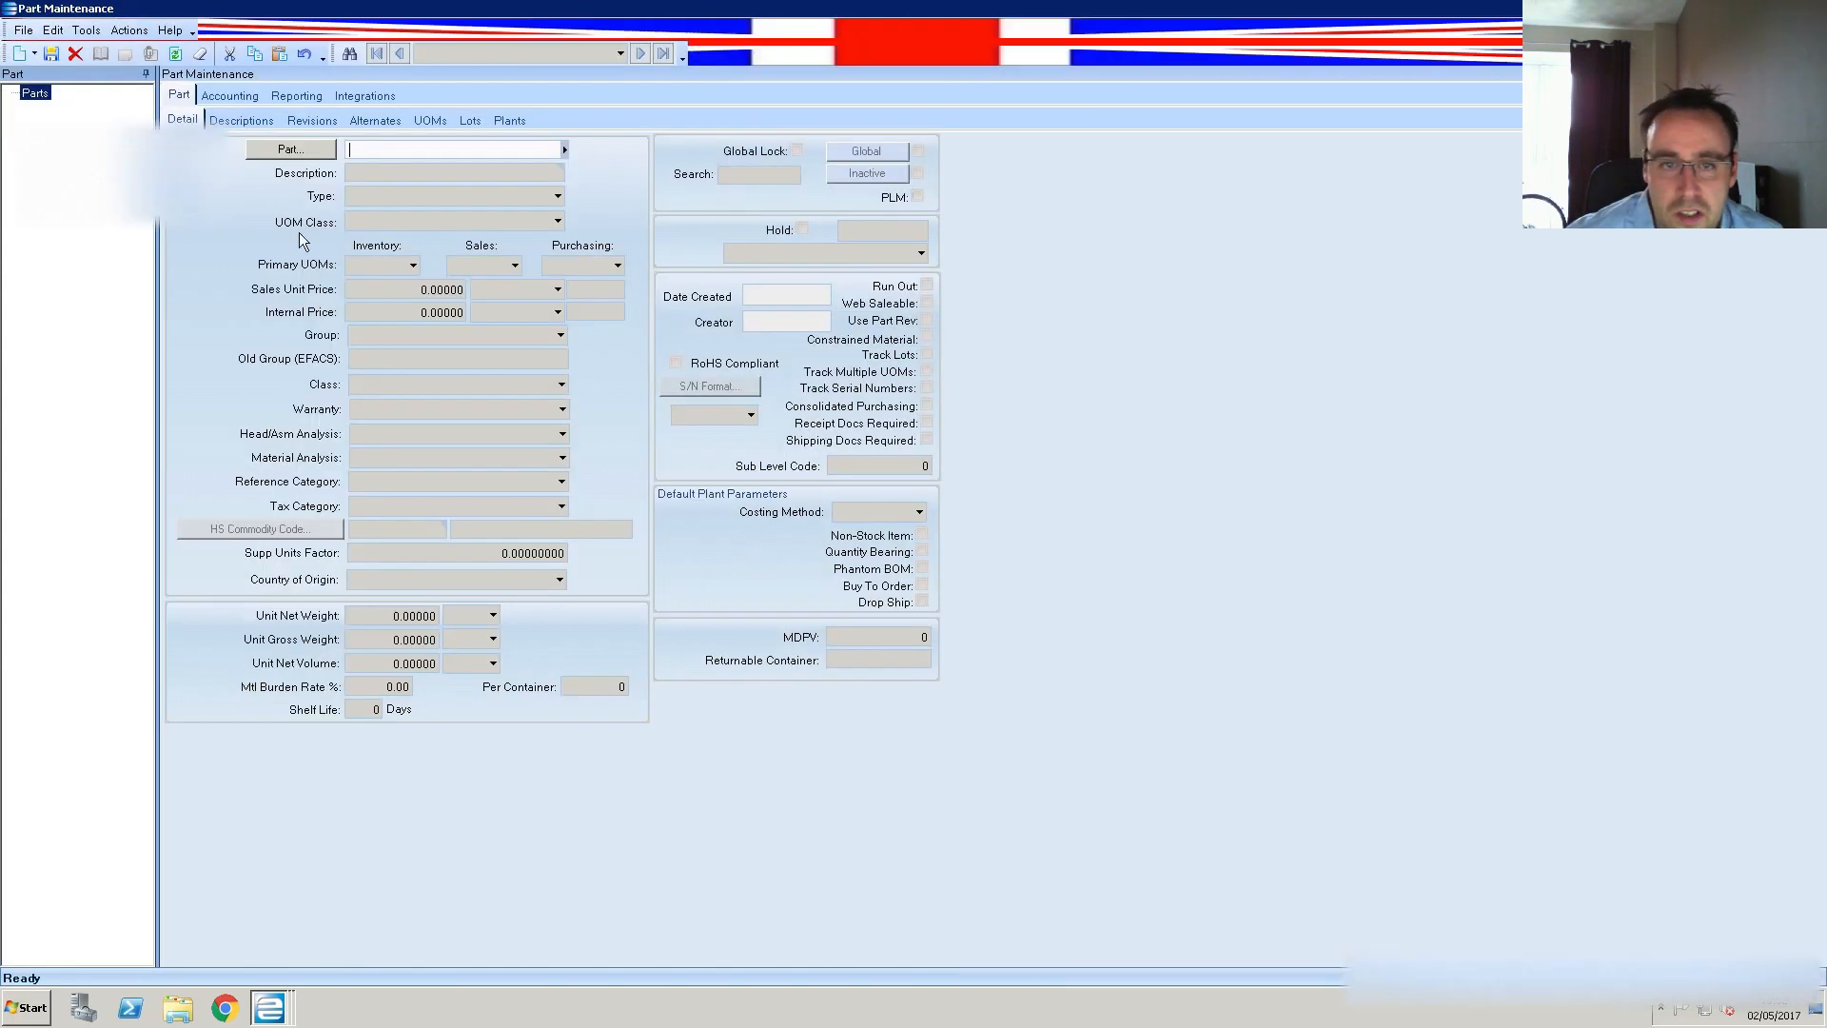
Create a new part record to test the default values, and restore the Part Maintenance window to its smaller size
left_click(32, 55)
left_click(48, 78)
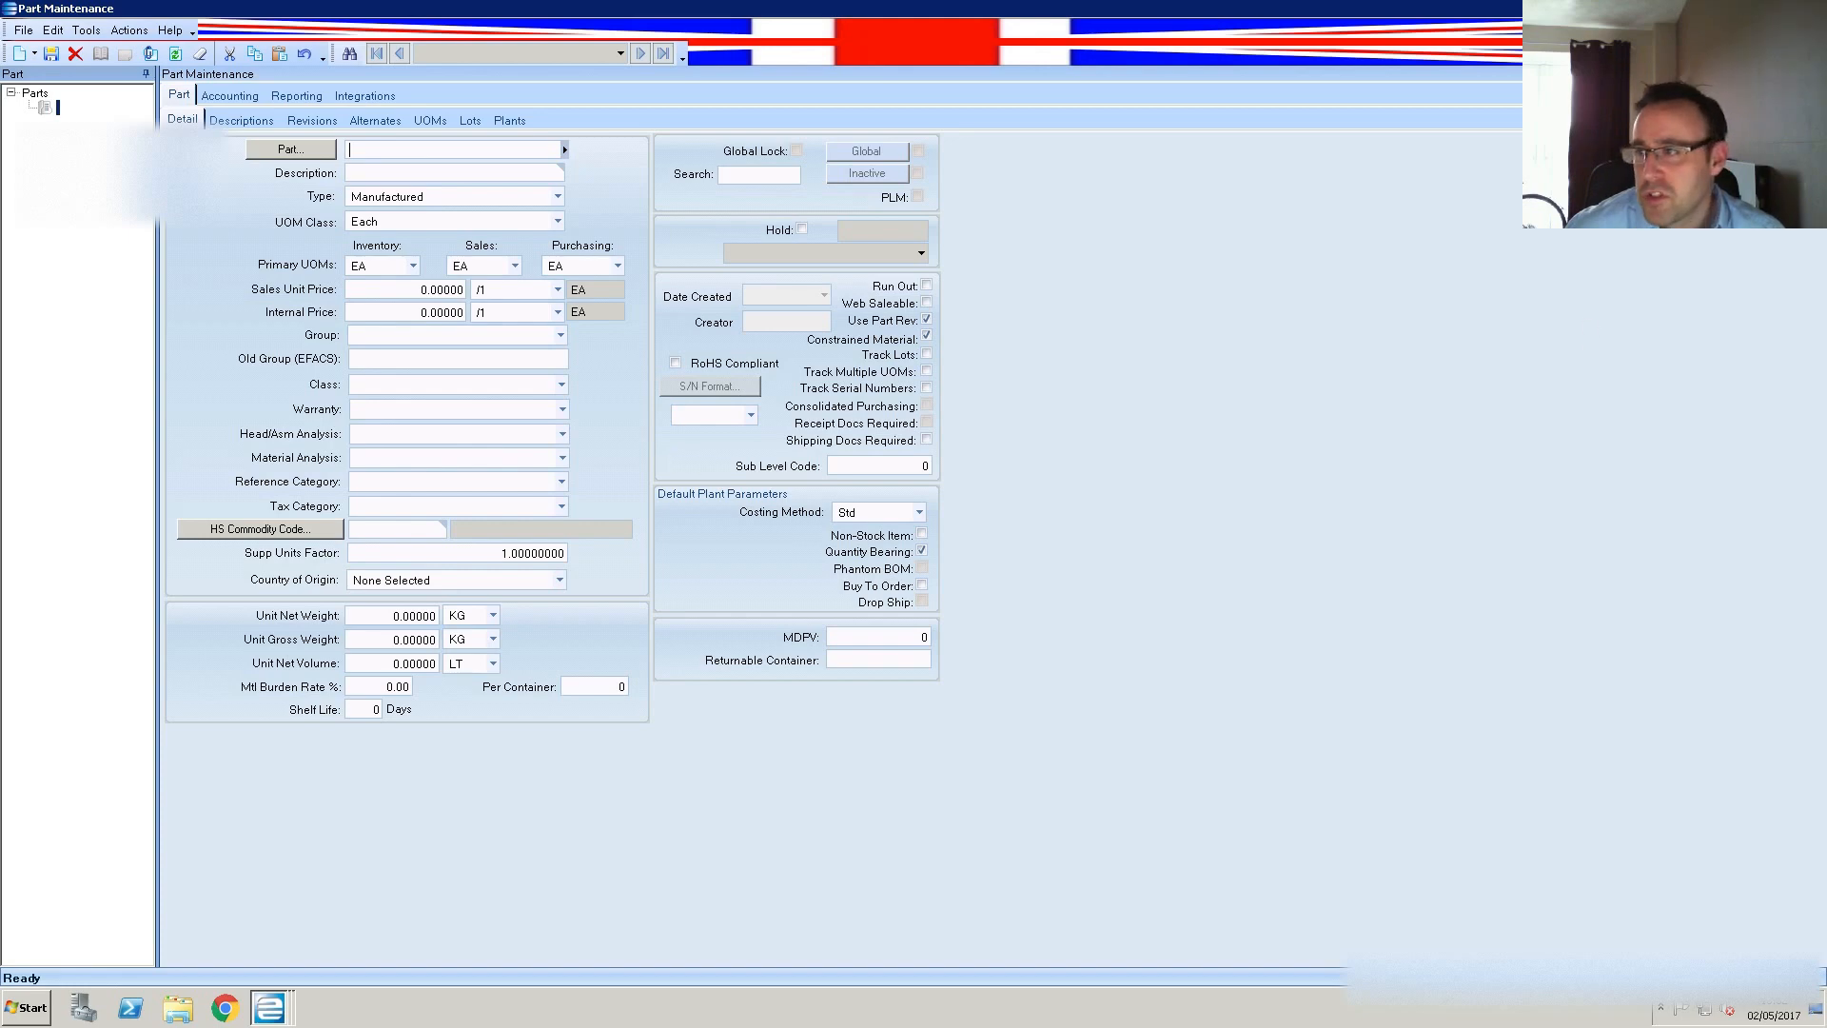
left_click(1800, 8)
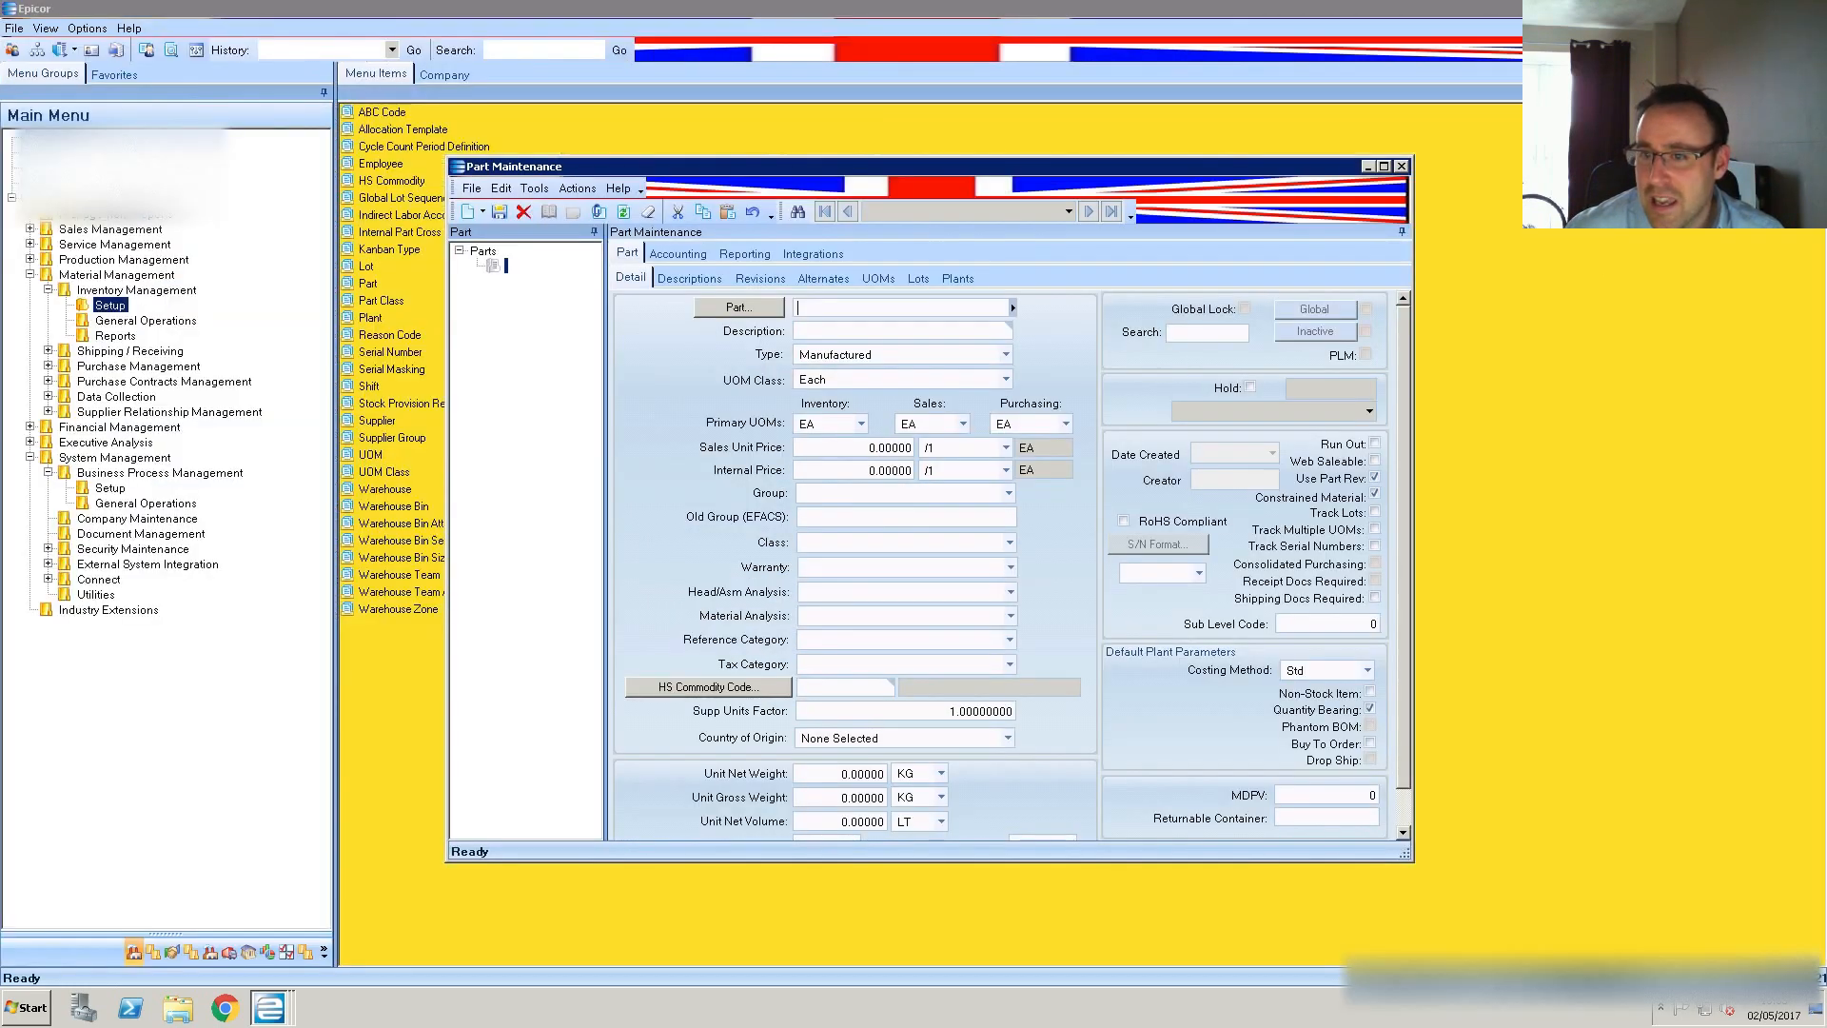